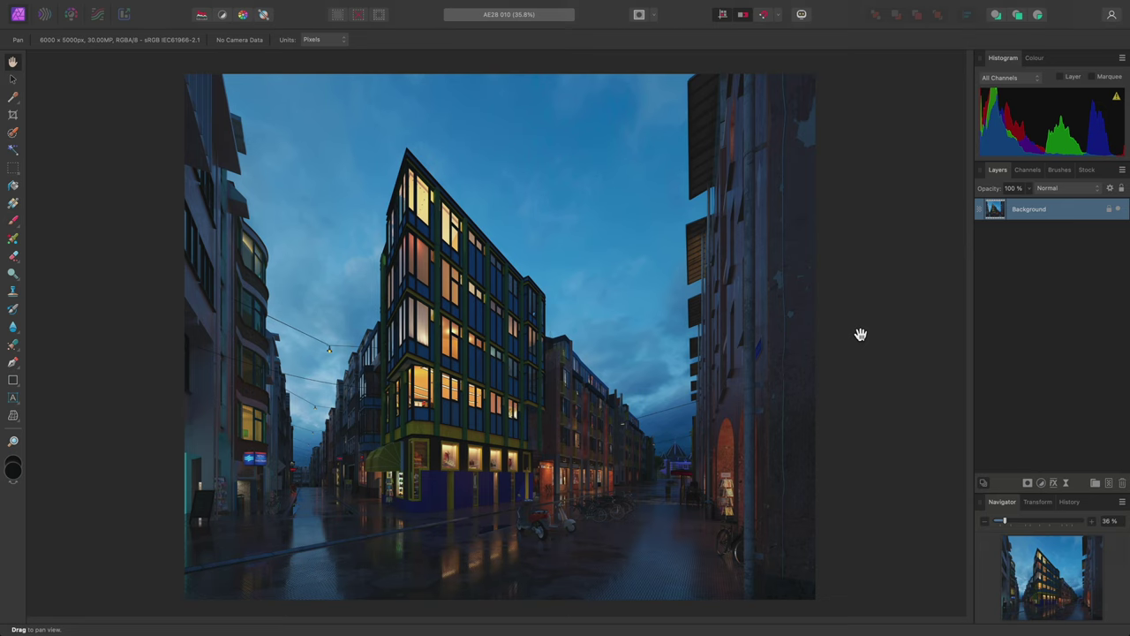
- Preview the VRayReflection, VRayRefraction and VRaySpecular pass TIFFs in Finder with Quick Look
key("super+Tab")
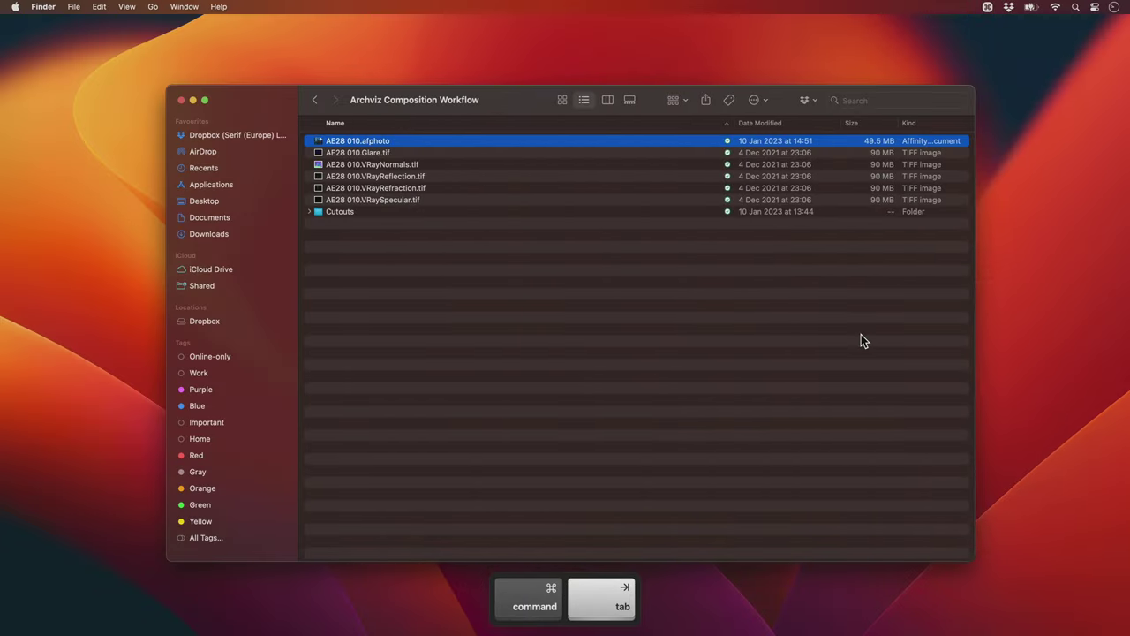
left_click(485, 177)
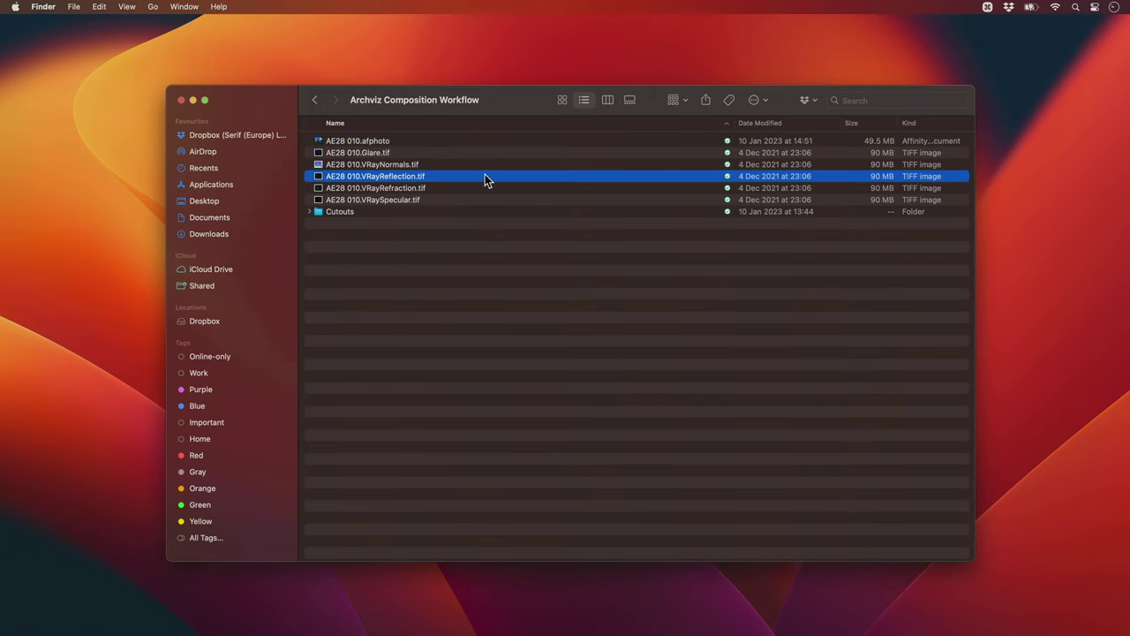
key("space")
key("Down")
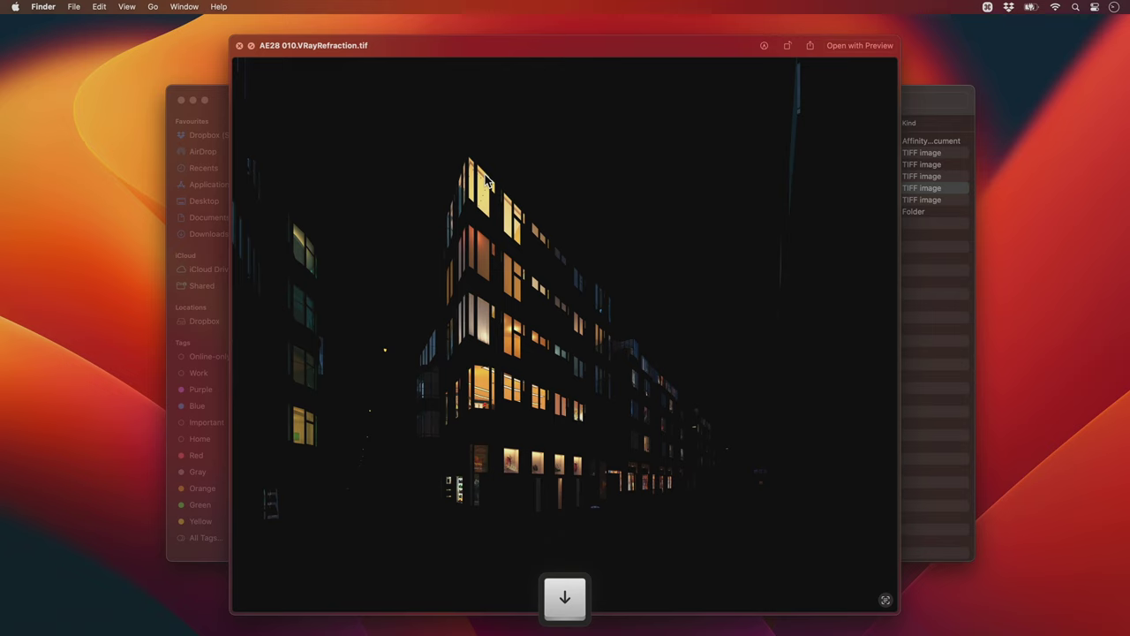
key("Down")
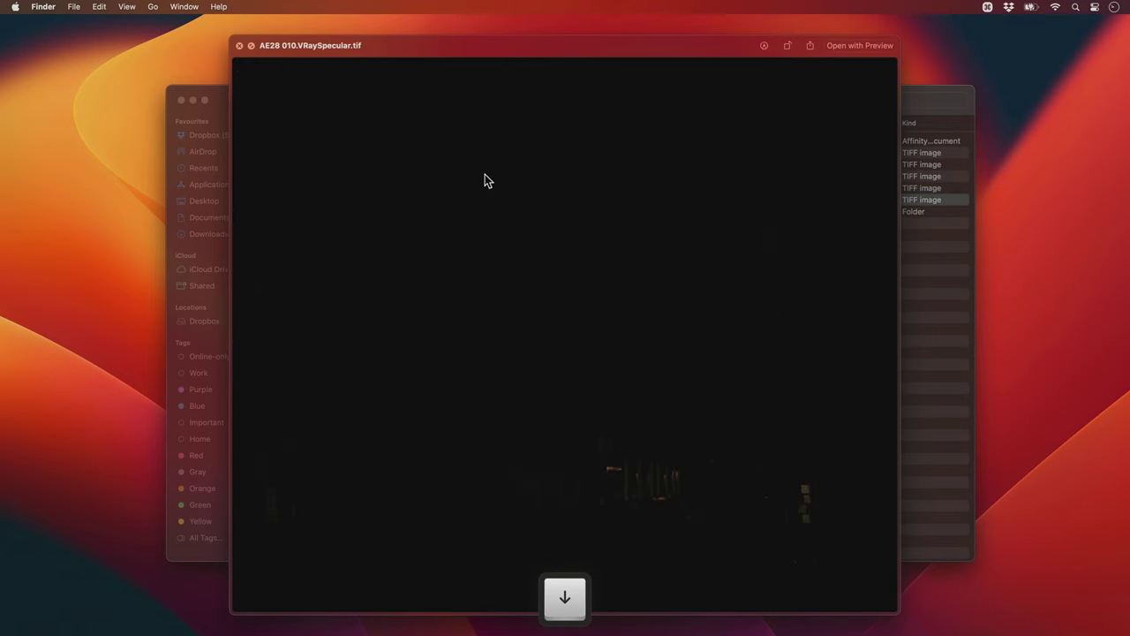
key("space")
- Select the three VRay pass files and drag them over to Affinity Photo
left_click(472, 187, "super")
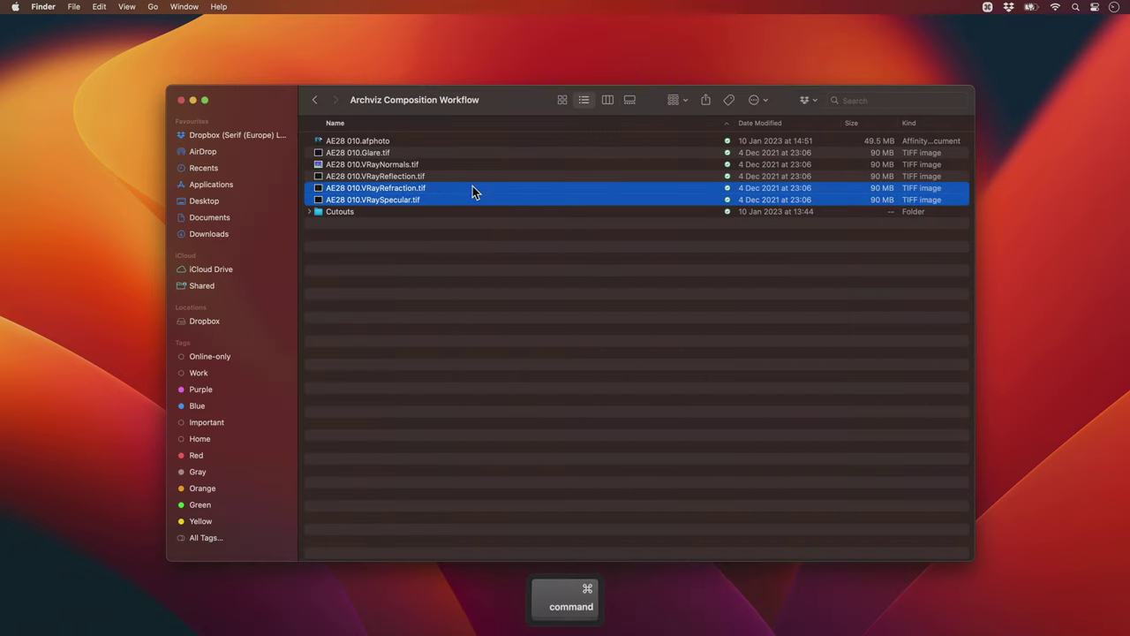
left_click(456, 177, "super")
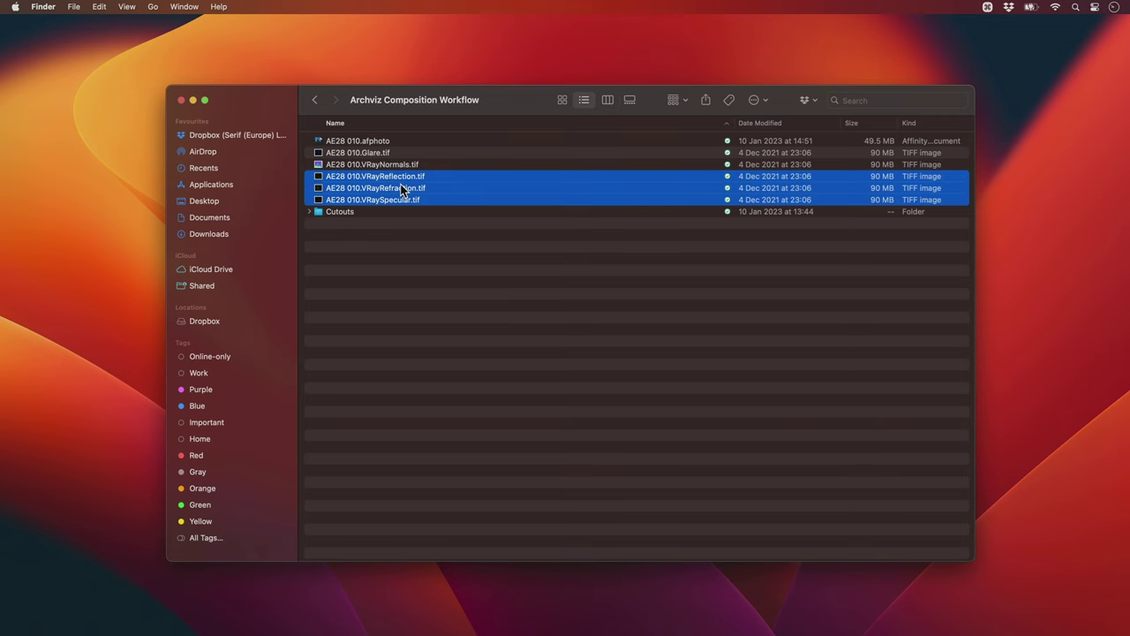
left_click_drag(401, 191, 517, 316)
key("super+Tab")
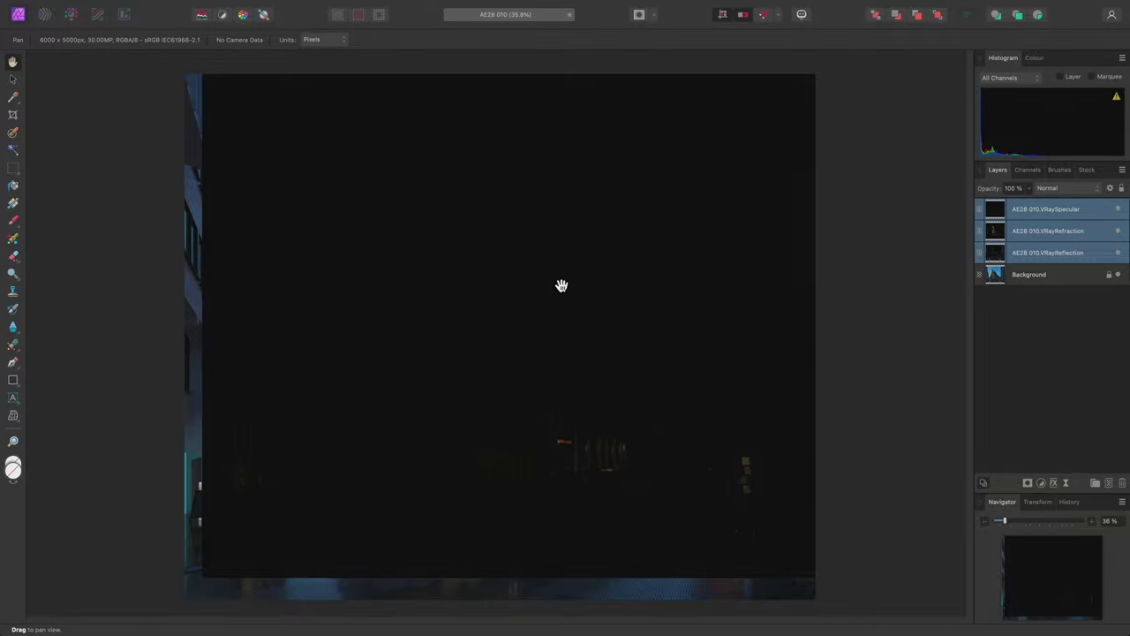
- With the Move tool, snap the three VRay pass layers to the canvas edges
key("v")
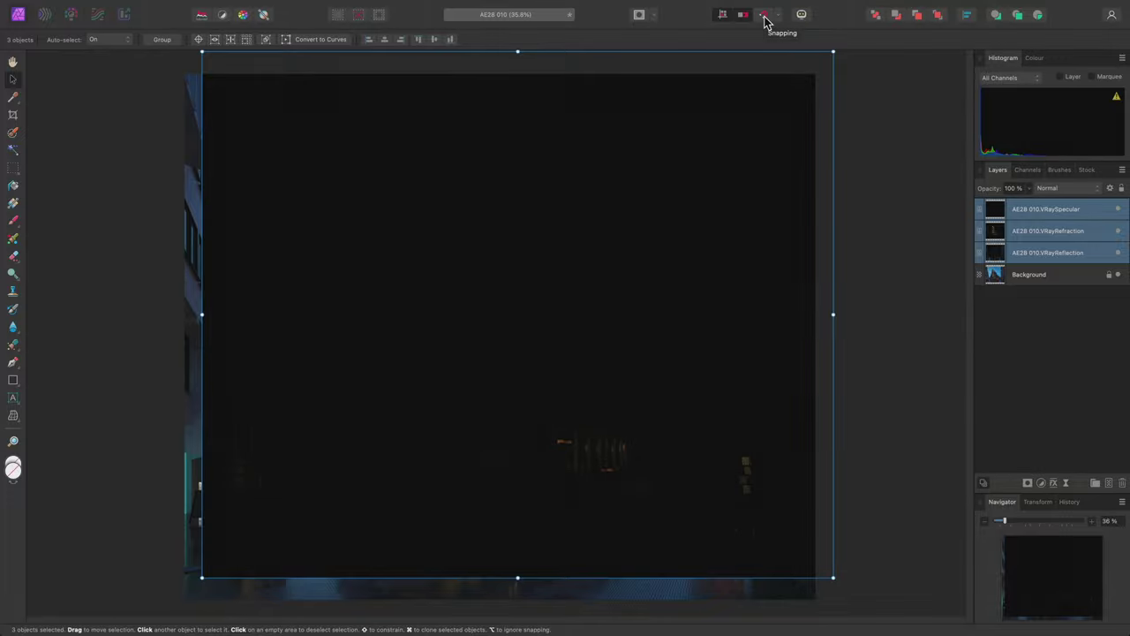
left_click_drag(694, 139, 678, 156)
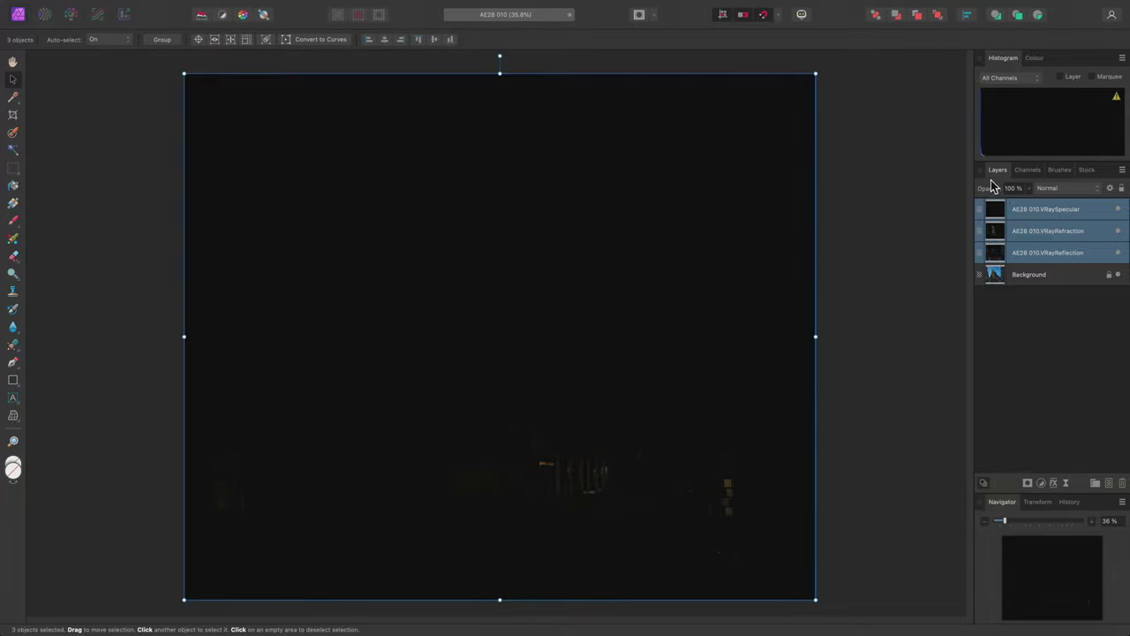
- Blend the three pass layers in Screen mode after comparing with Add, then fit the image to the window
left_click(1070, 188)
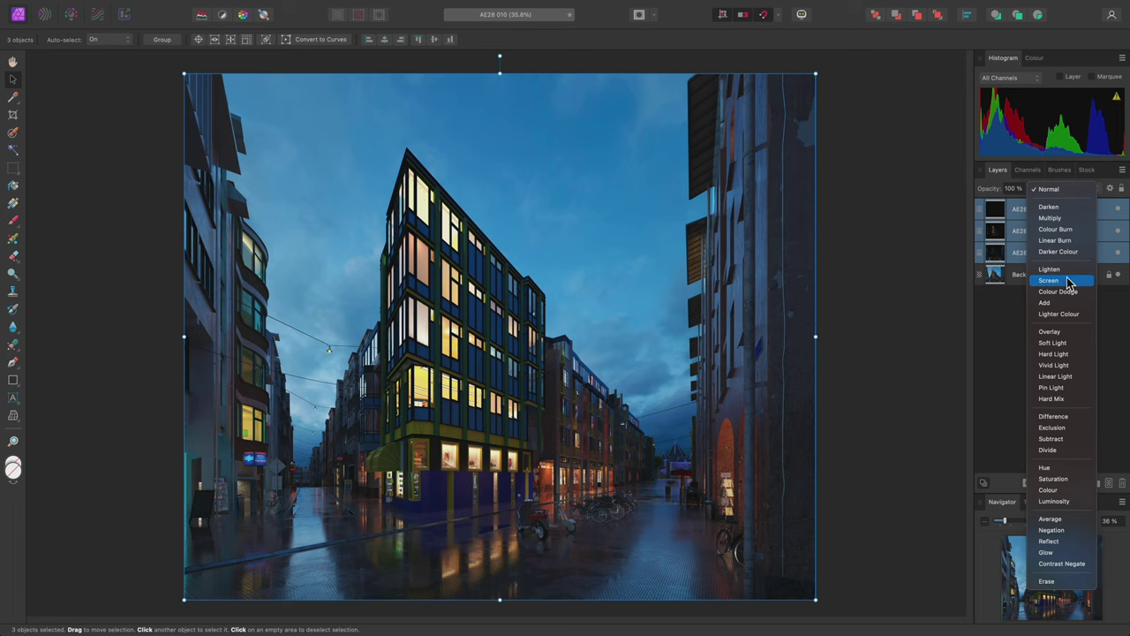
left_click(1068, 281)
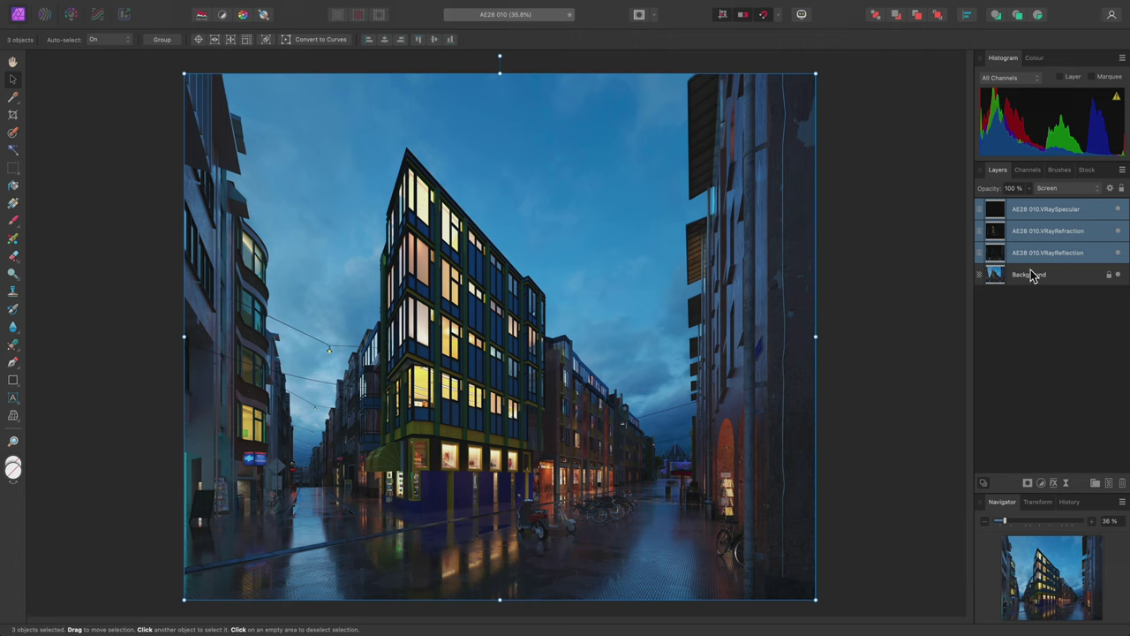
left_click(1070, 191)
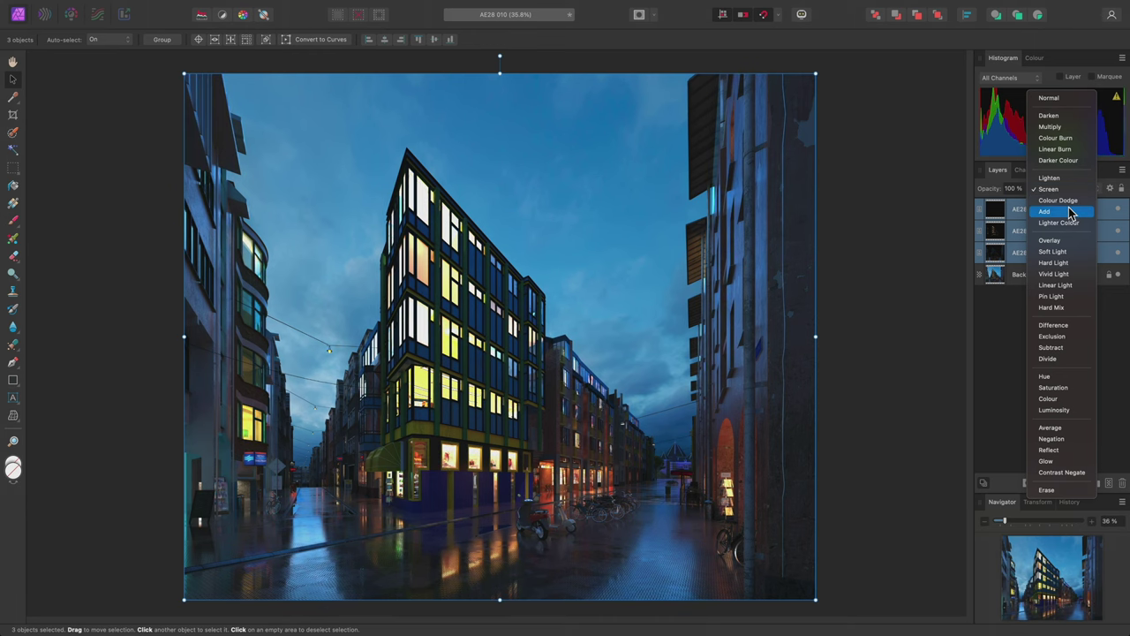
left_click(1070, 212)
scroll(451, 353, "up", 6)
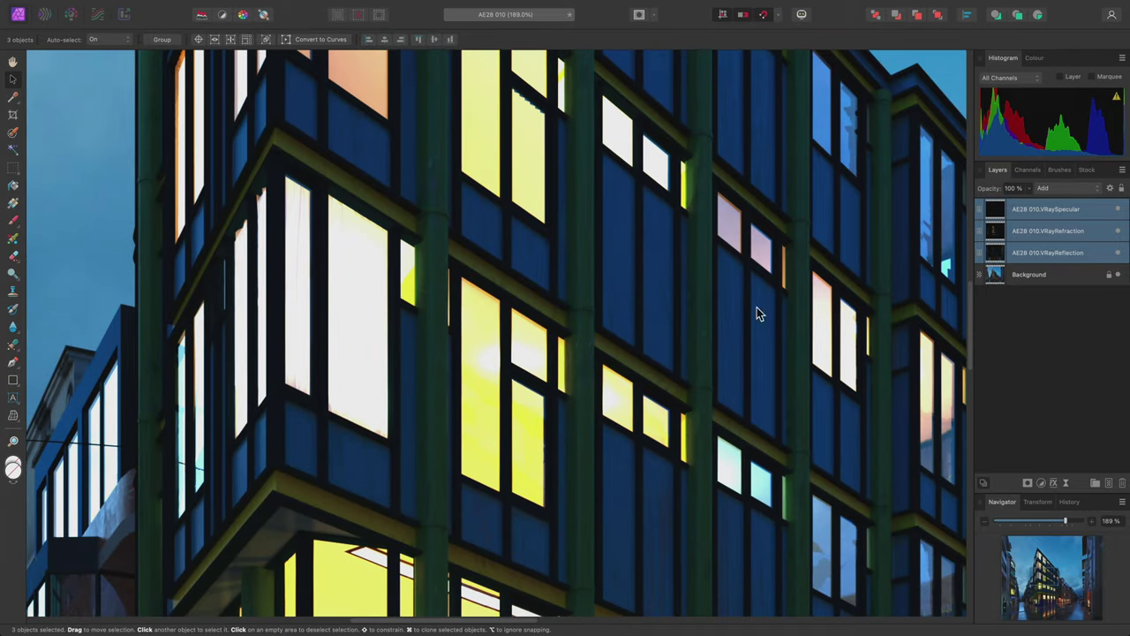
left_click(1060, 190)
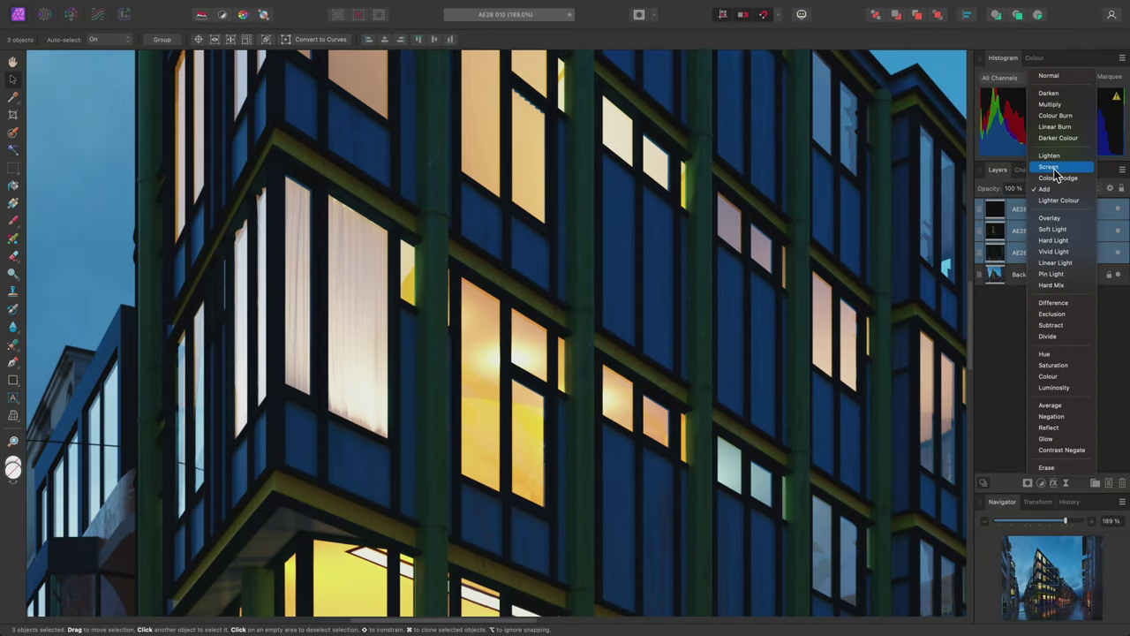
left_click(1051, 167)
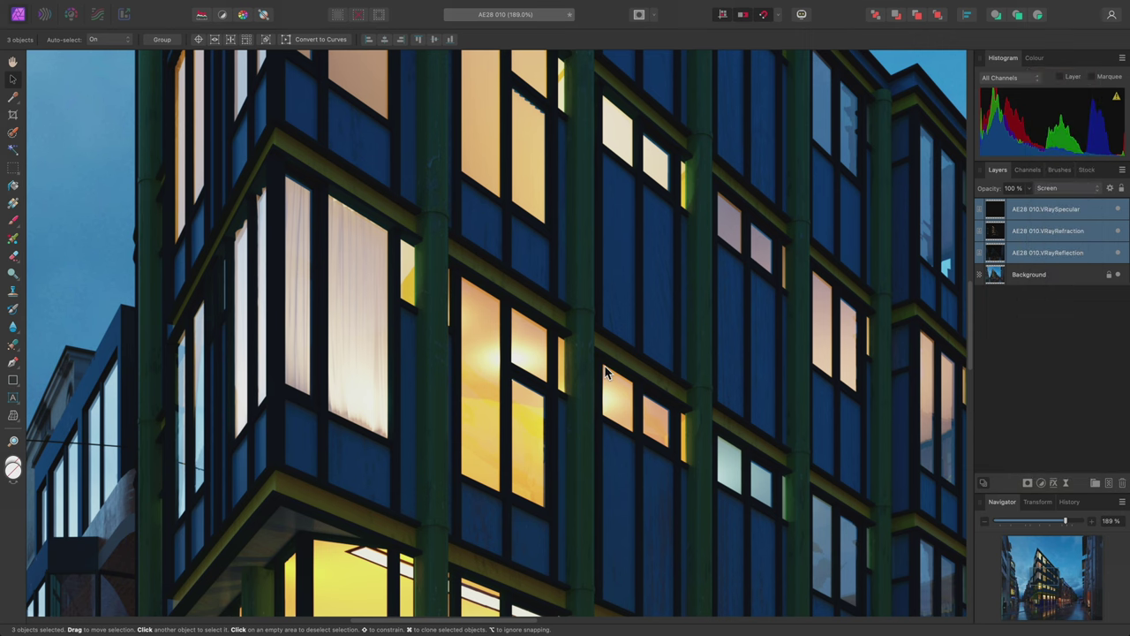
key("super+0")
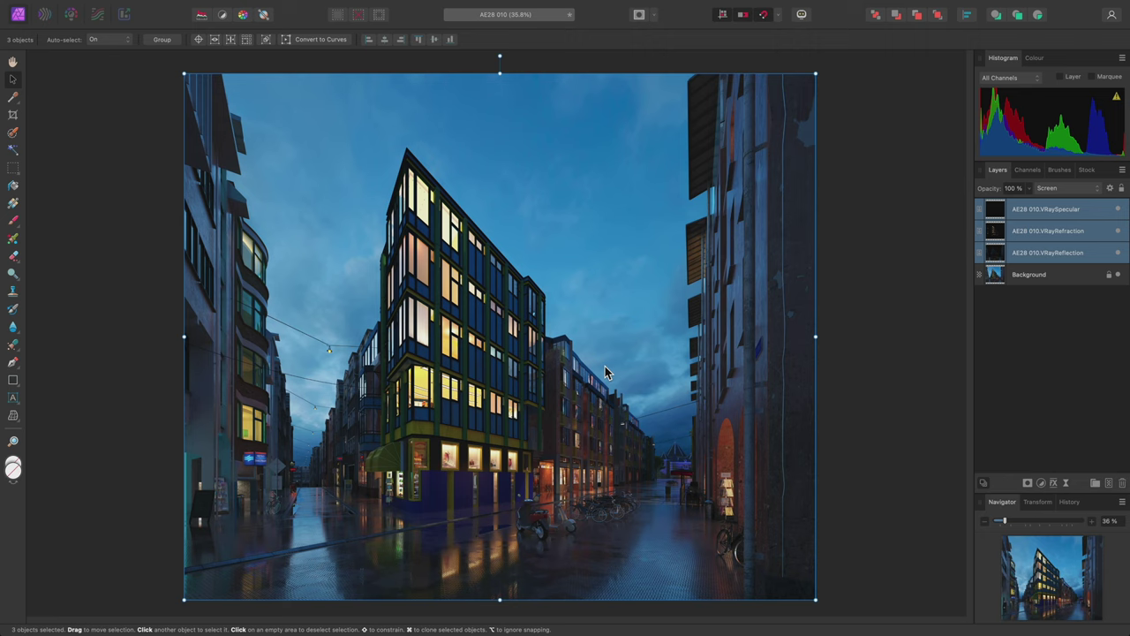
- Nest a Curves adjustment in VRayReflection and bow the curve upward to brighten it
key("super+m")
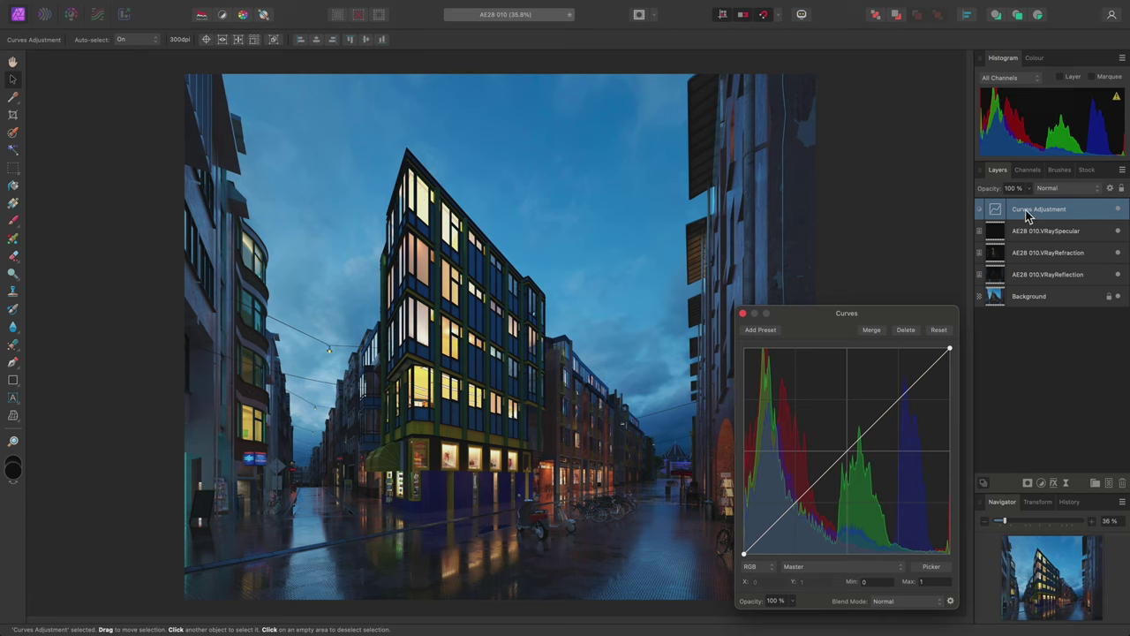
left_click_drag(1027, 215, 1034, 279)
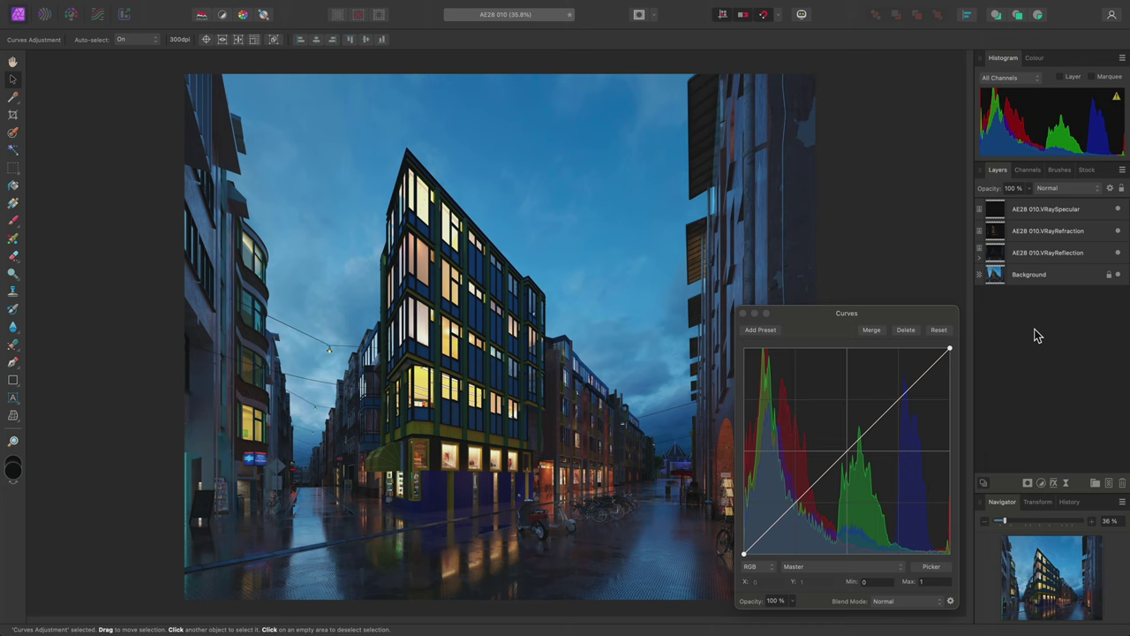
left_click(980, 259)
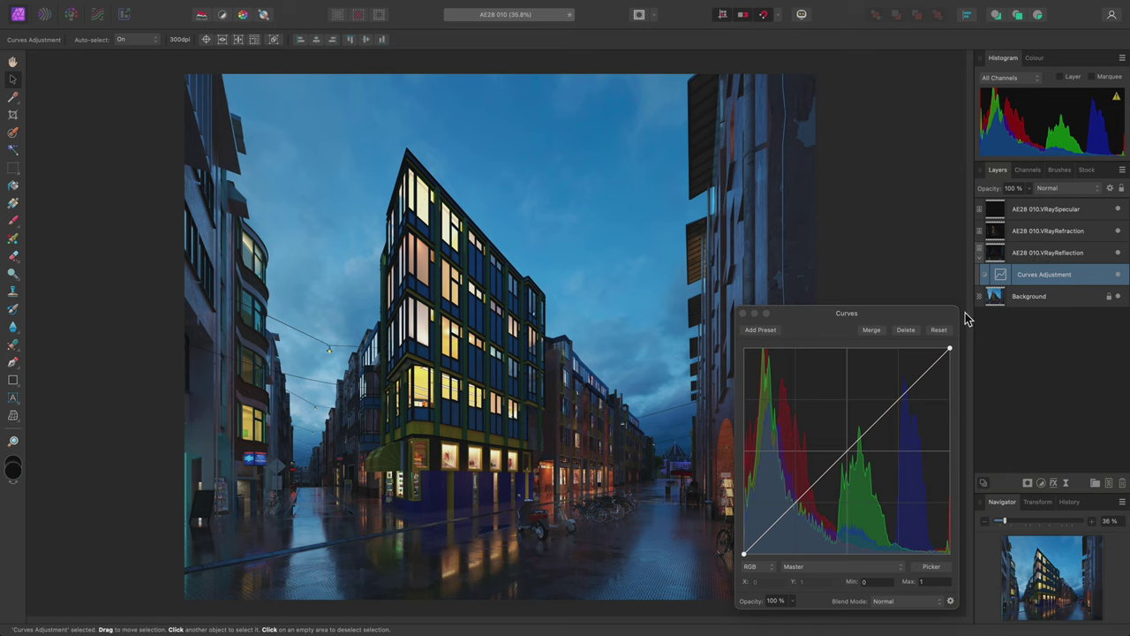
left_click_drag(843, 459, 790, 445)
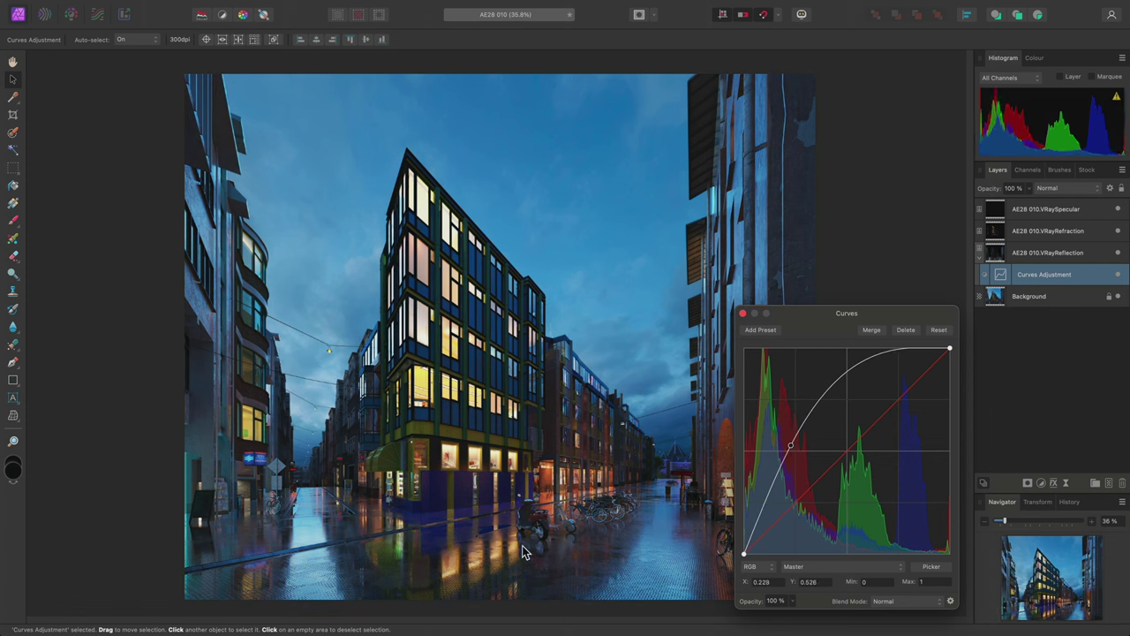
left_click(743, 313)
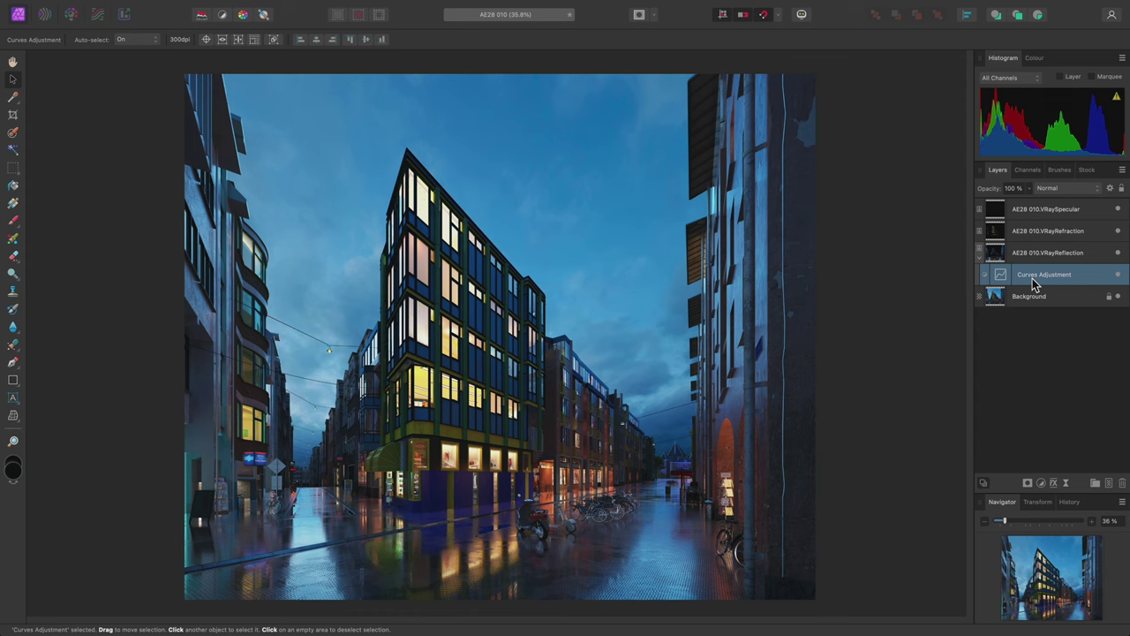
- With VRaySpecular selected, drag the Glare pass TIFF from Finder onto the render
left_click(1033, 210)
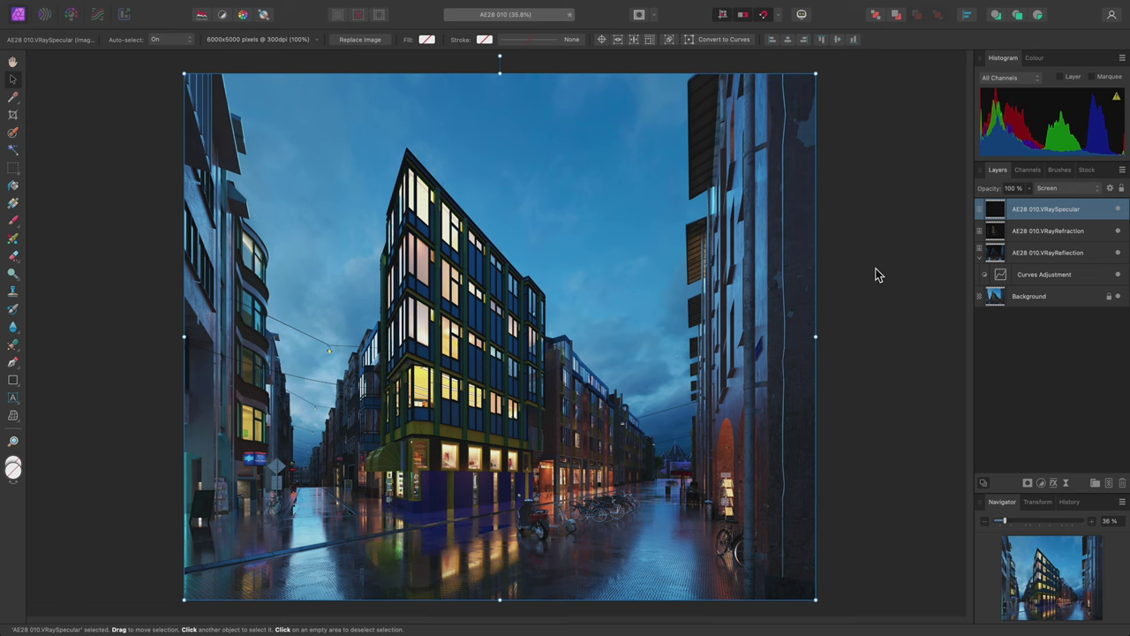
key("super+Tab")
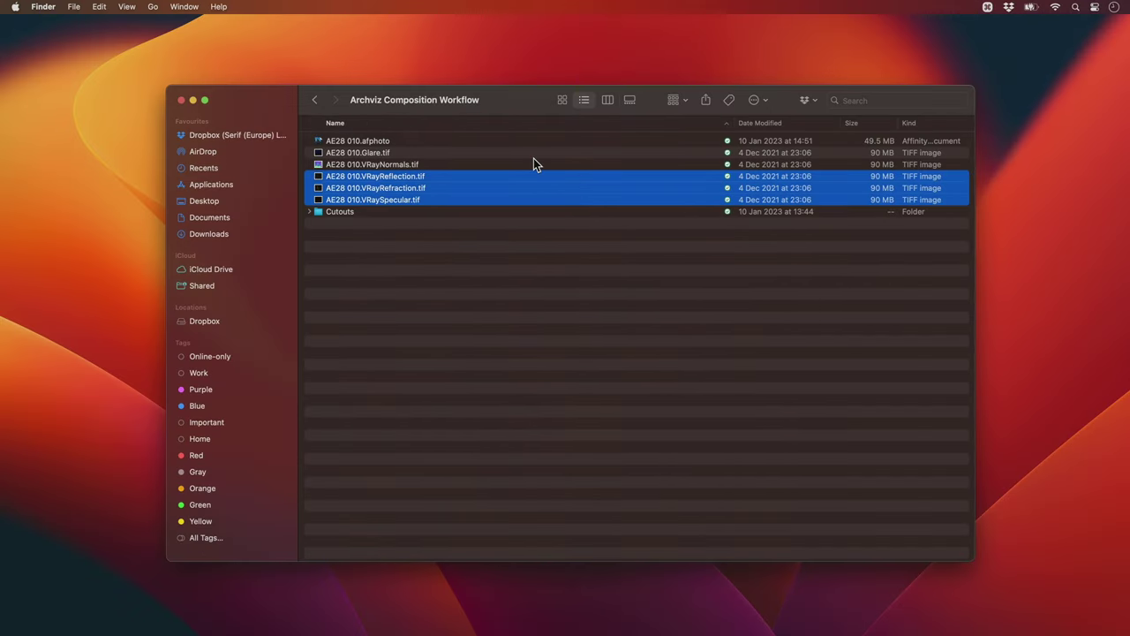
left_click(533, 156)
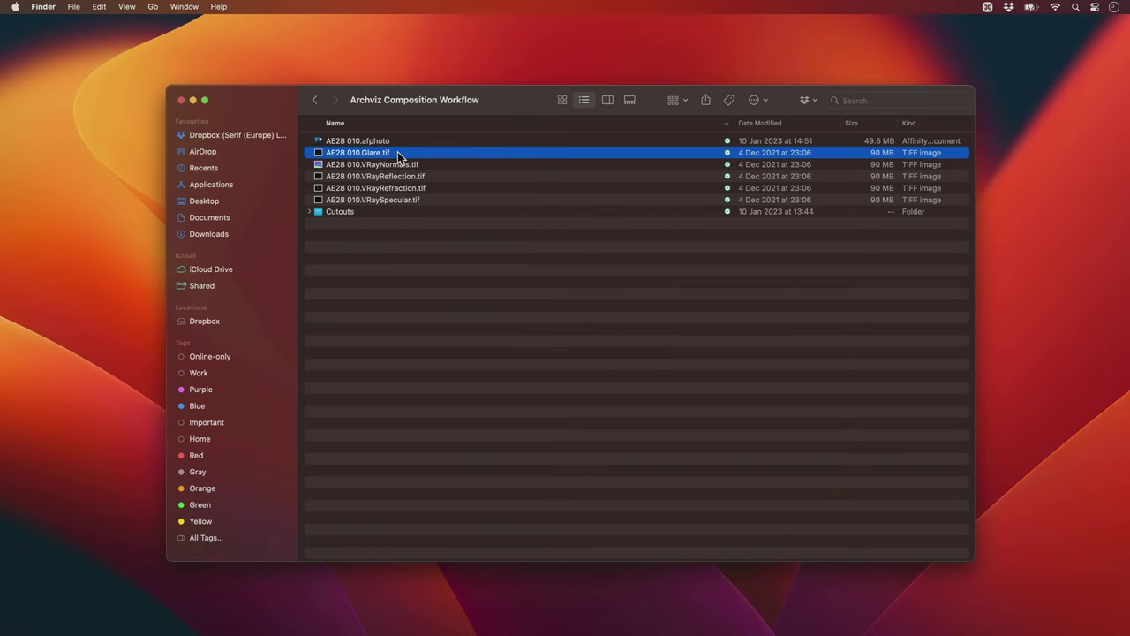
key("super+Tab")
left_click_drag(397, 155, 497, 342)
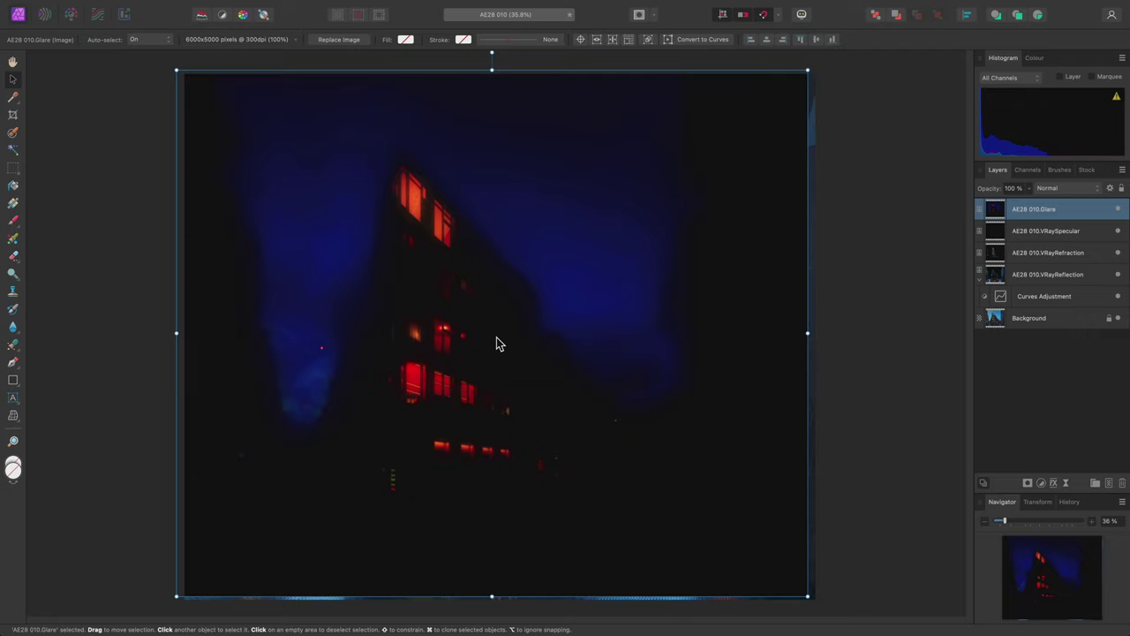
- Align the AE28 010.Glare layer to the canvas and set its blend mode to Screen
left_click_drag(497, 343, 500, 345)
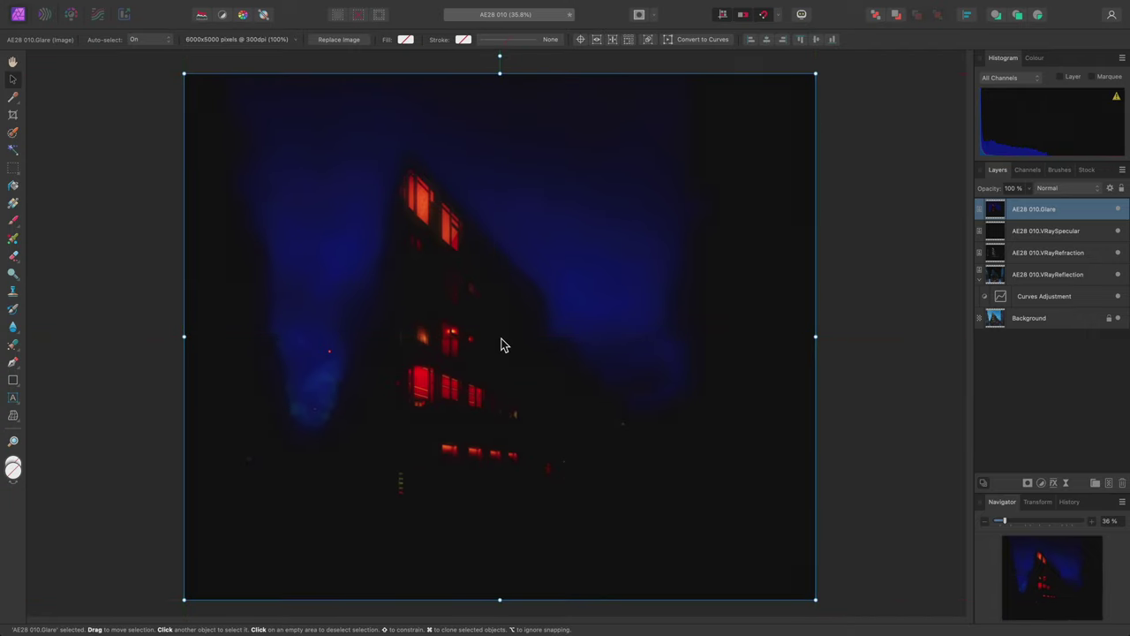
left_click(1060, 191)
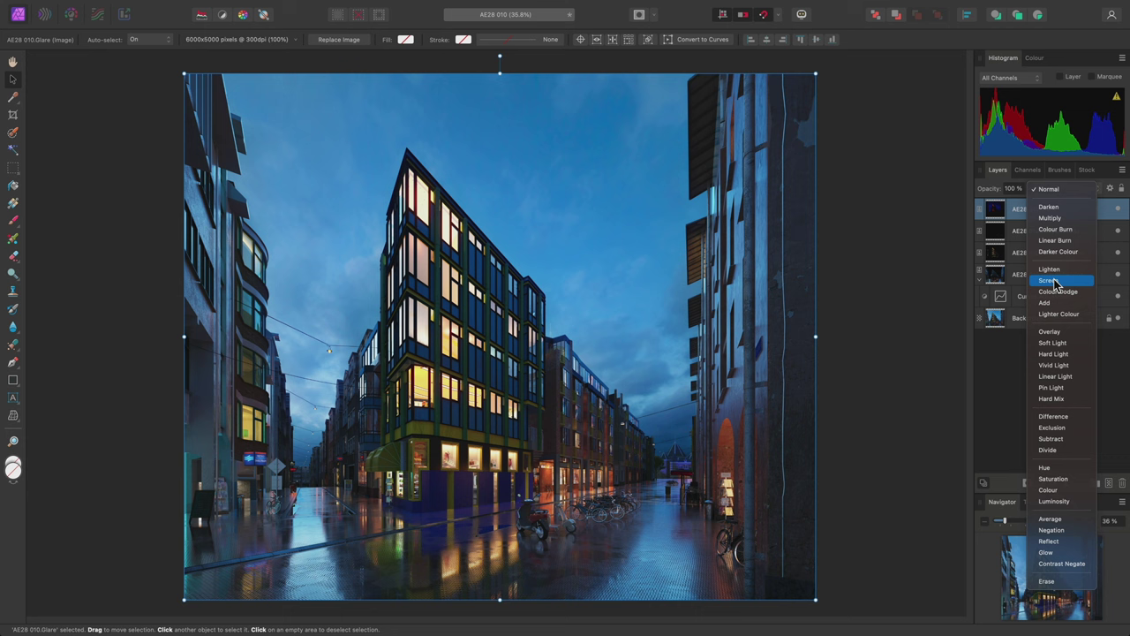
left_click(1056, 281)
scroll(405, 166, "up", 10)
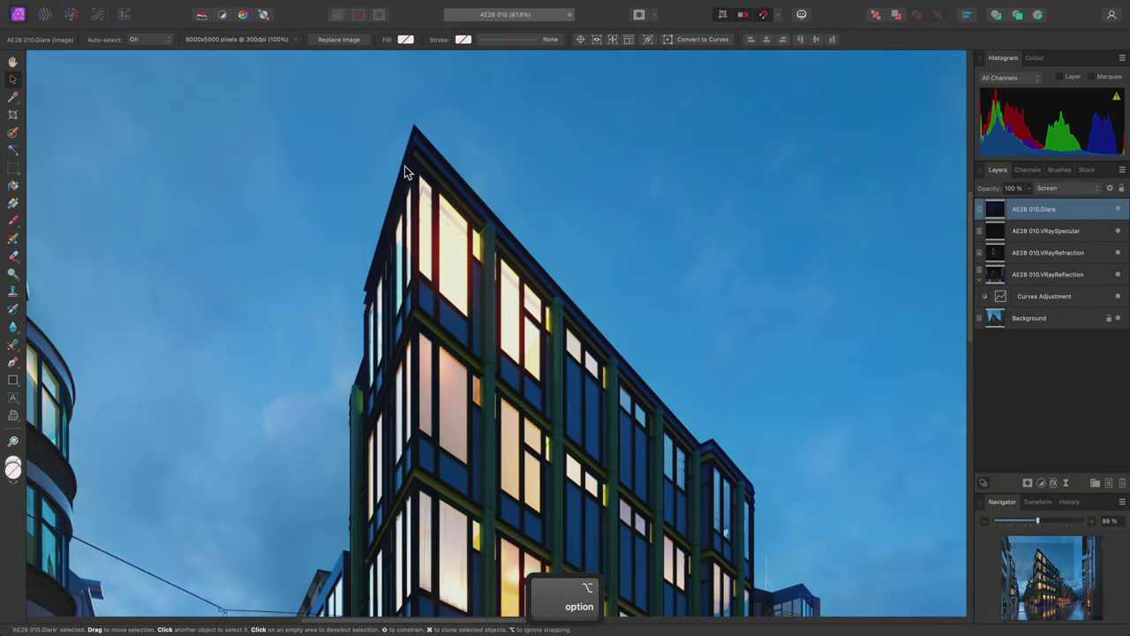
scroll(519, 340, "down", 5)
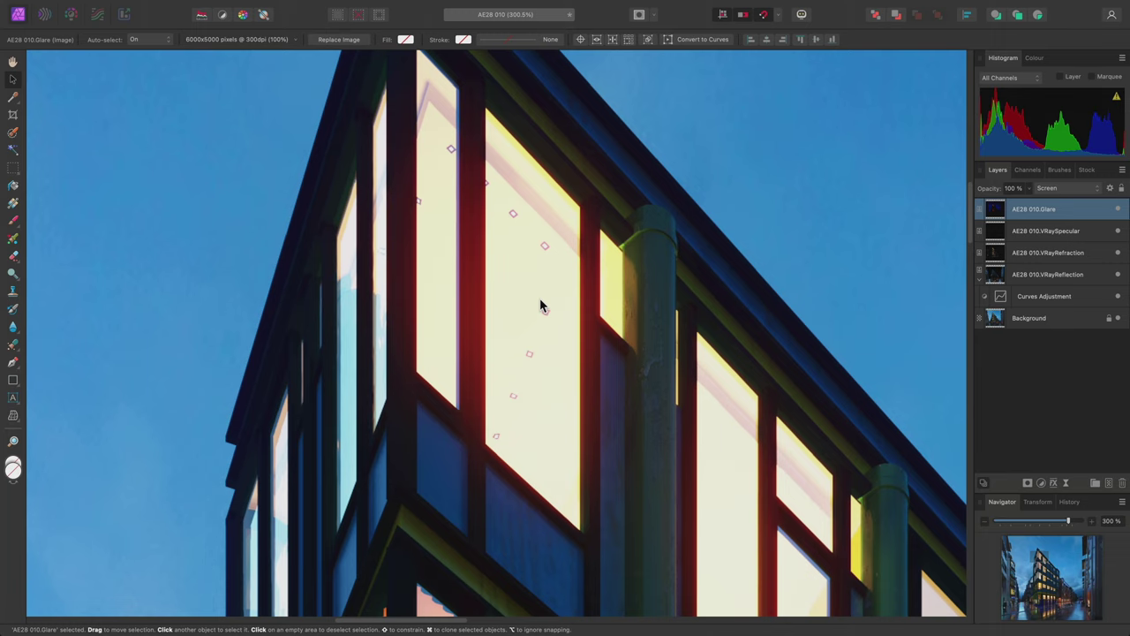
key("super+comma")
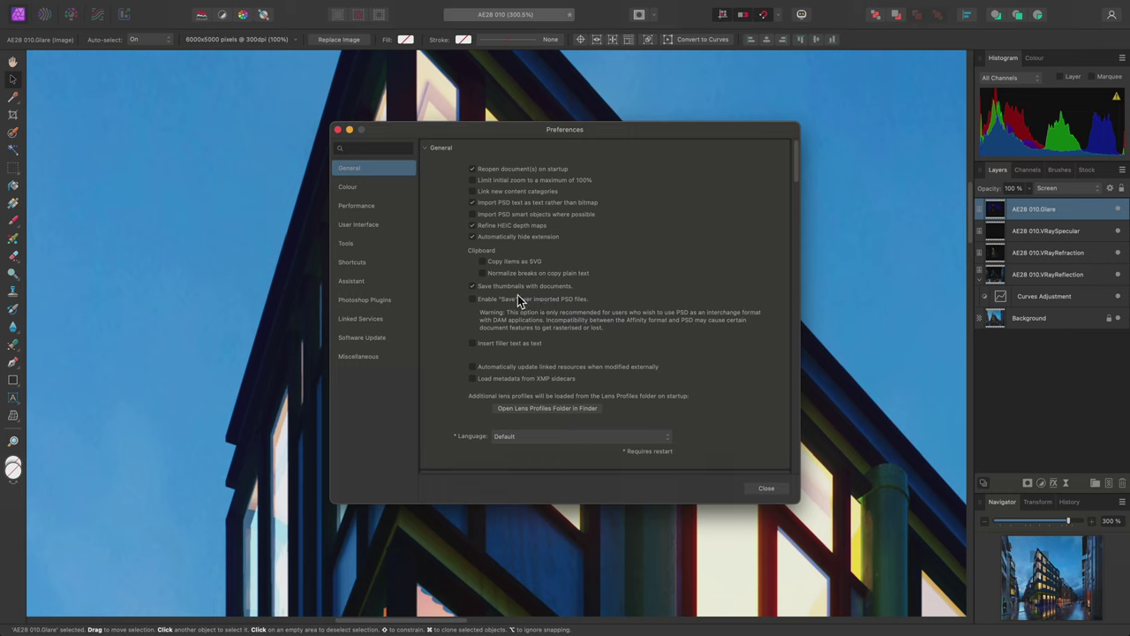
- Show the Layer category in the Shortcuts preferences
left_click(375, 261)
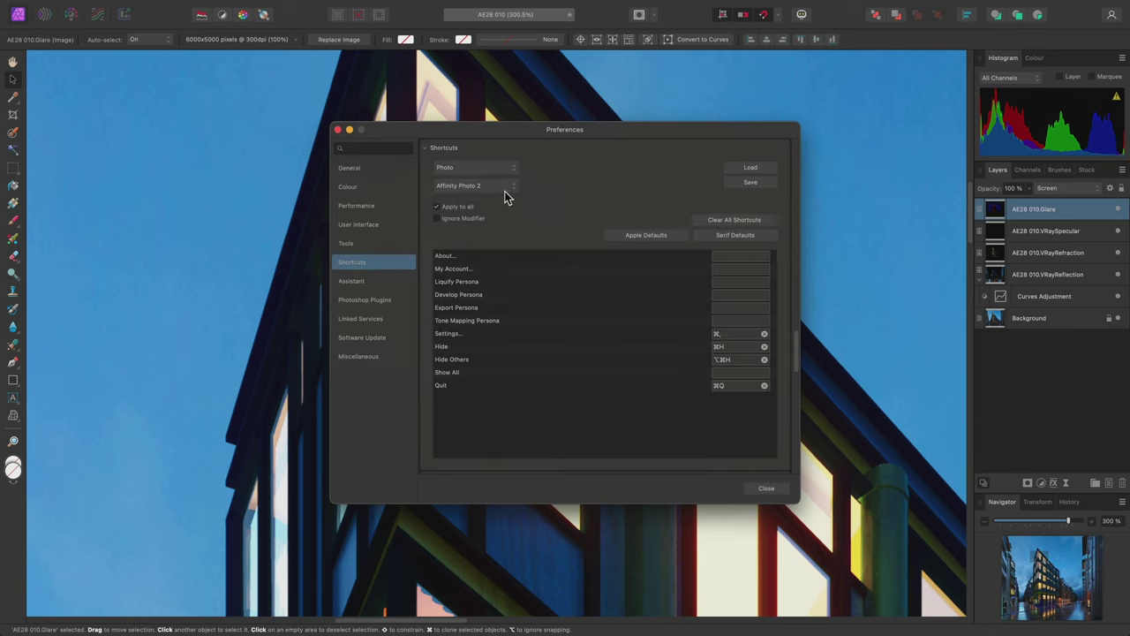
left_click(505, 195)
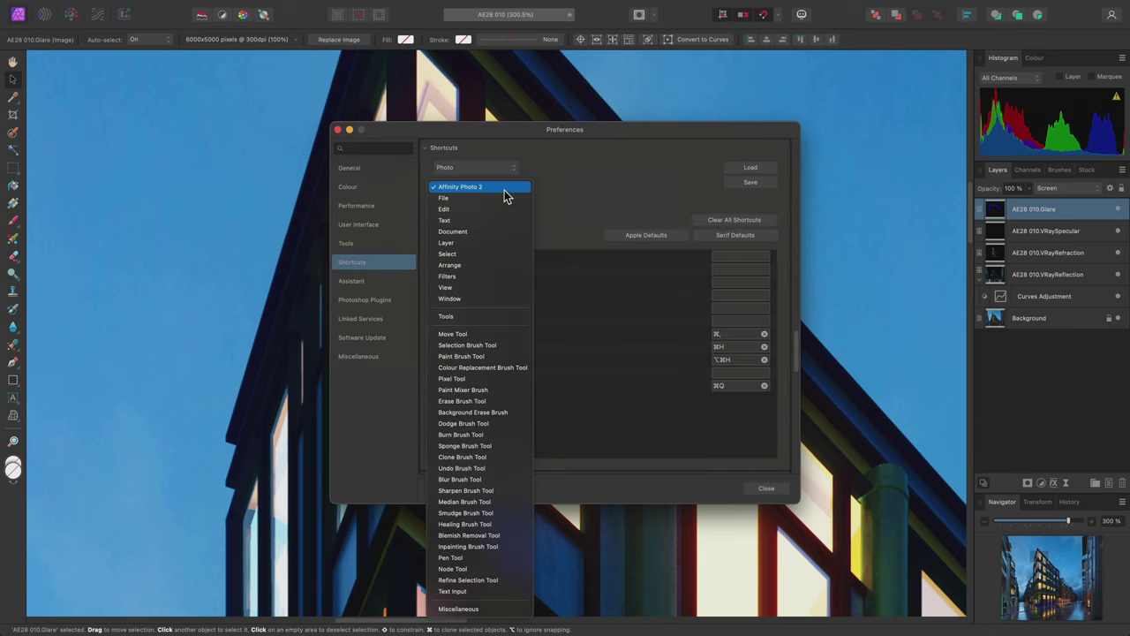
left_click(500, 244)
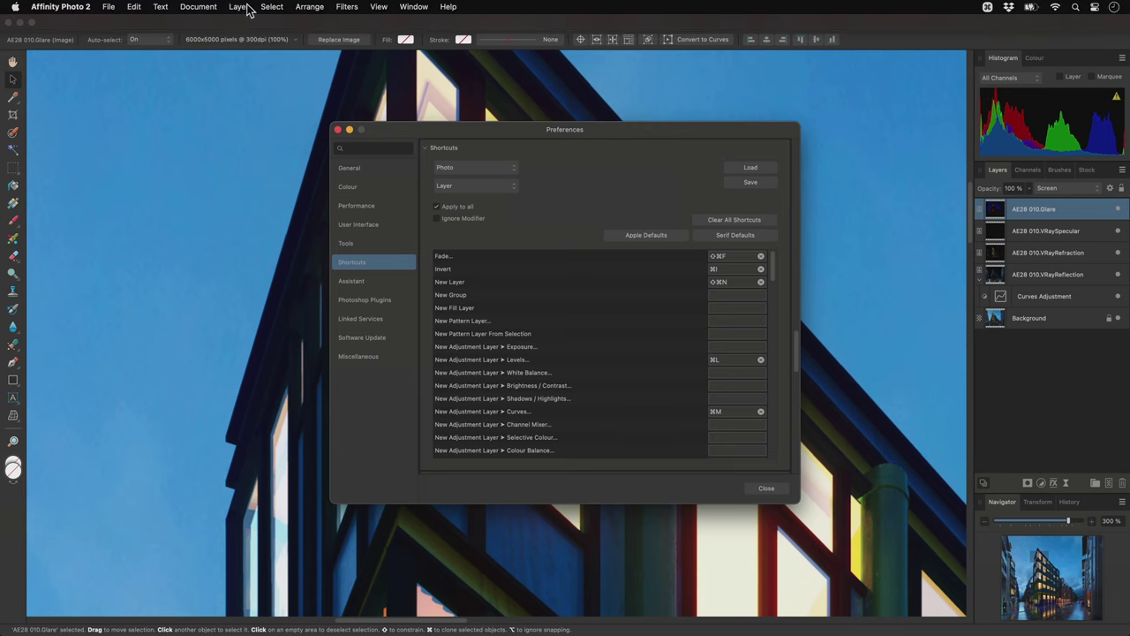
left_click(240, 7)
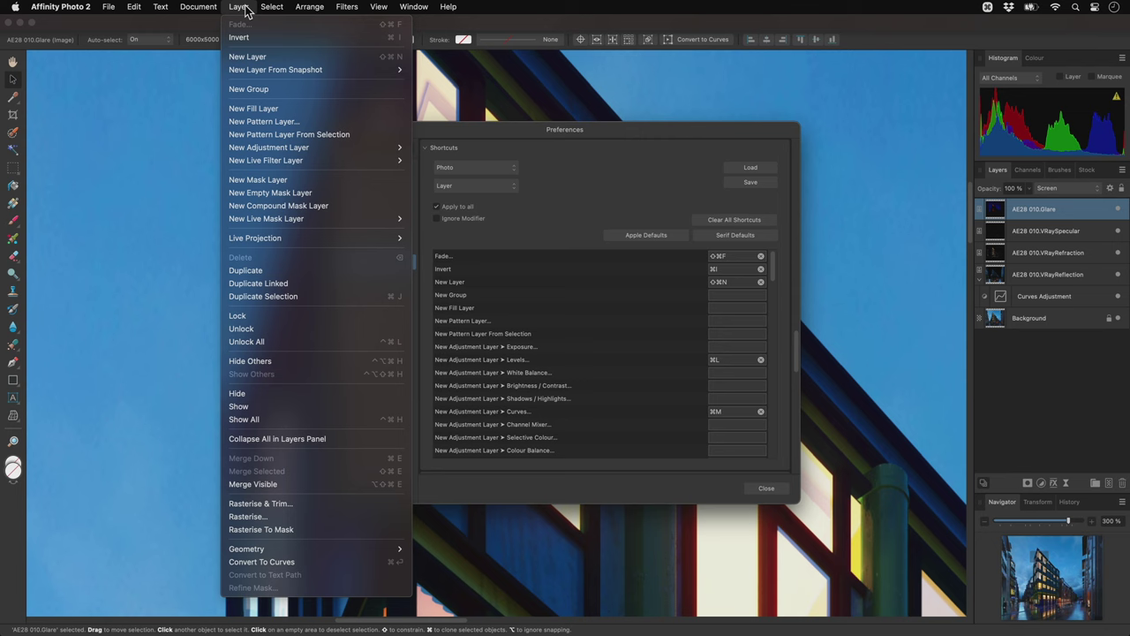
left_click(555, 332)
scroll(569, 342, "down", 1)
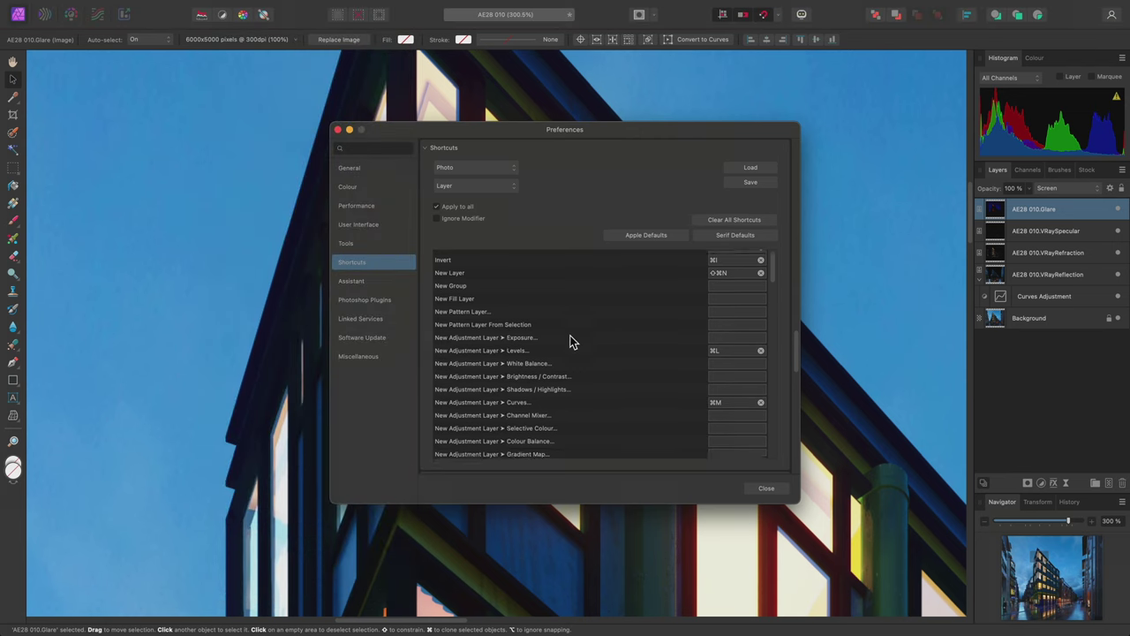
scroll(569, 342, "down", 2)
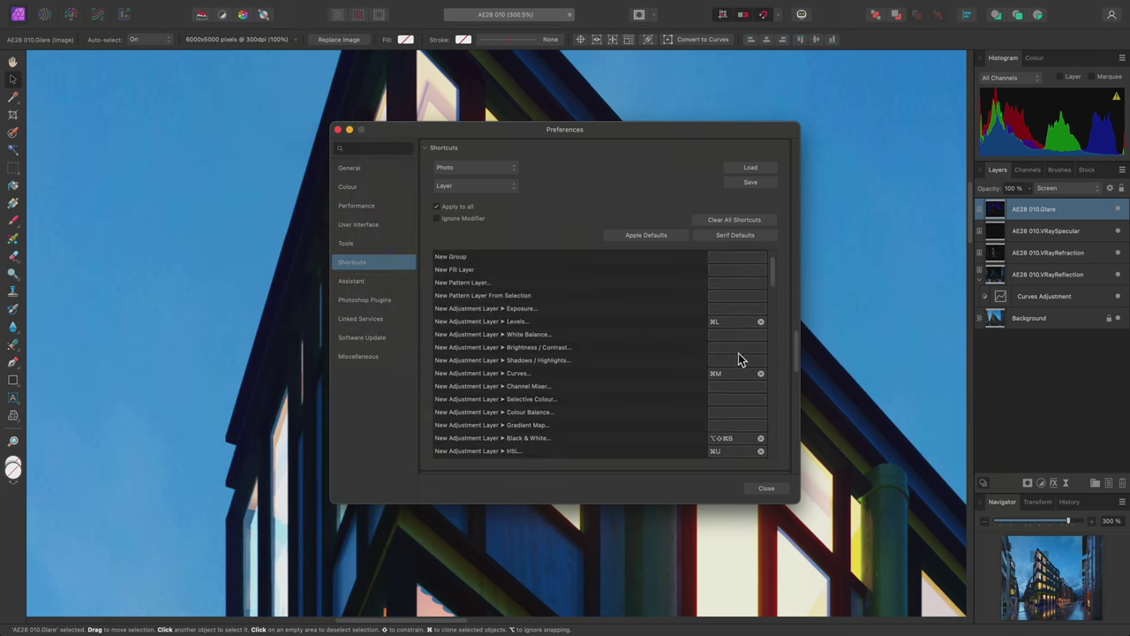
- Assign ⌥B to Brightness / Contrast, ⌥M to Channel Mixer, ⌥N to Normals and ⌥⇧M to Motion Blur
left_click(740, 350)
key("alt+b")
left_click(715, 387)
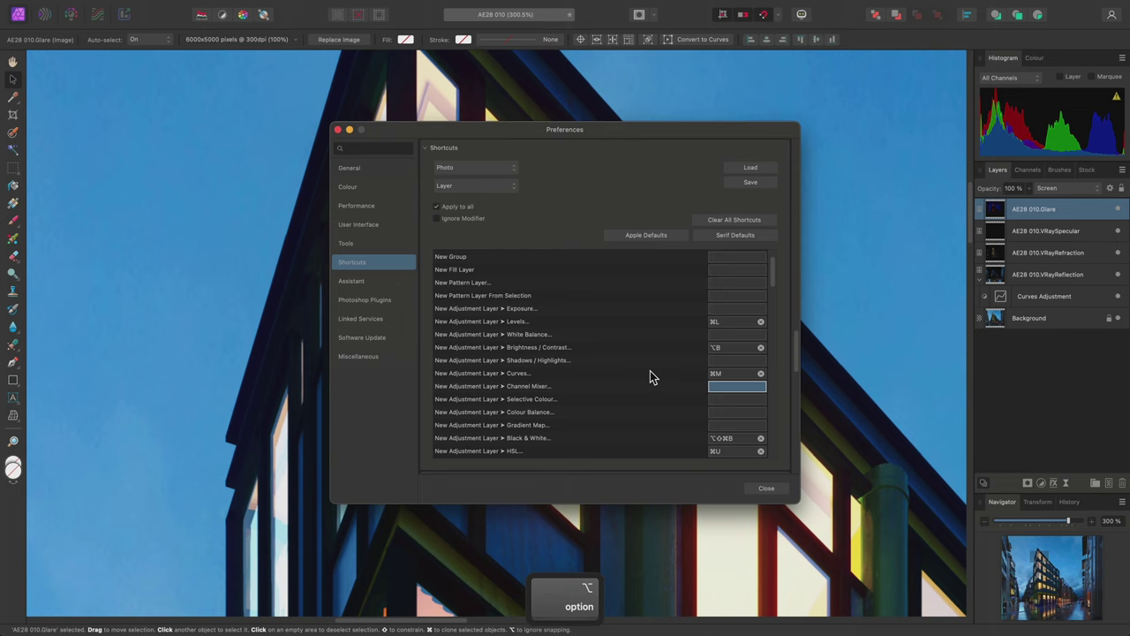
key("alt+m")
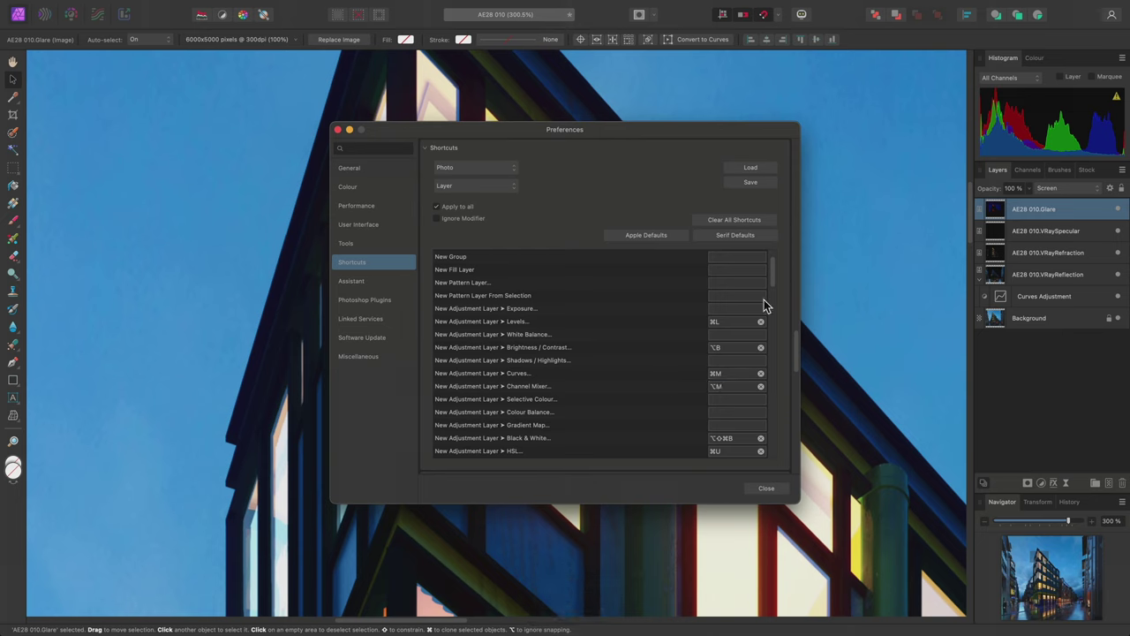
left_click_drag(776, 283, 777, 311)
left_click(749, 340)
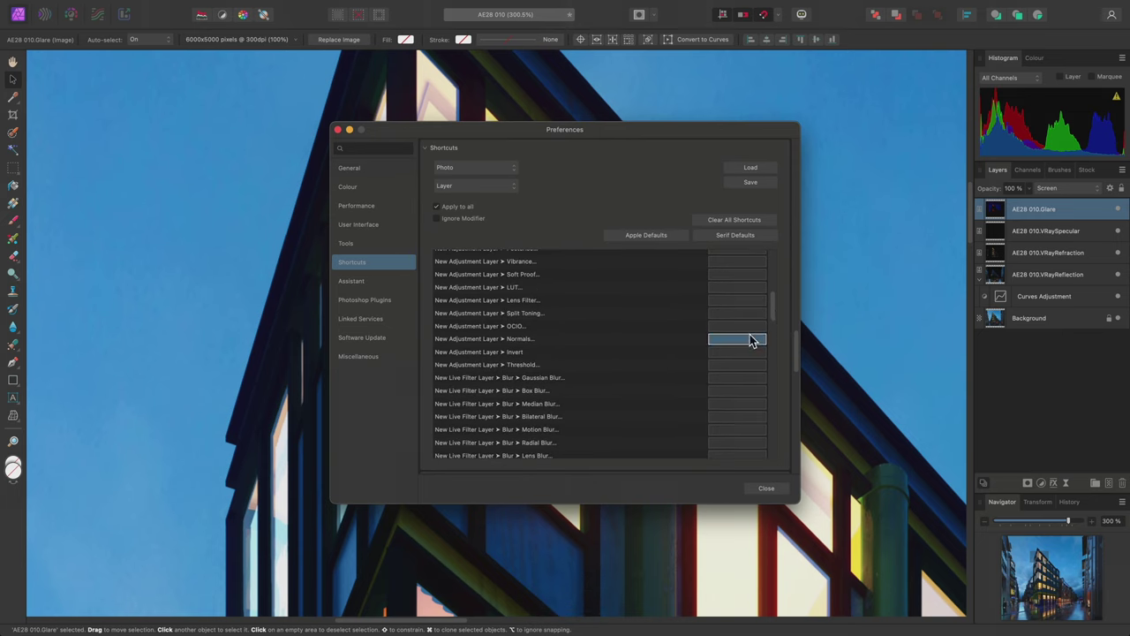
key("alt+n")
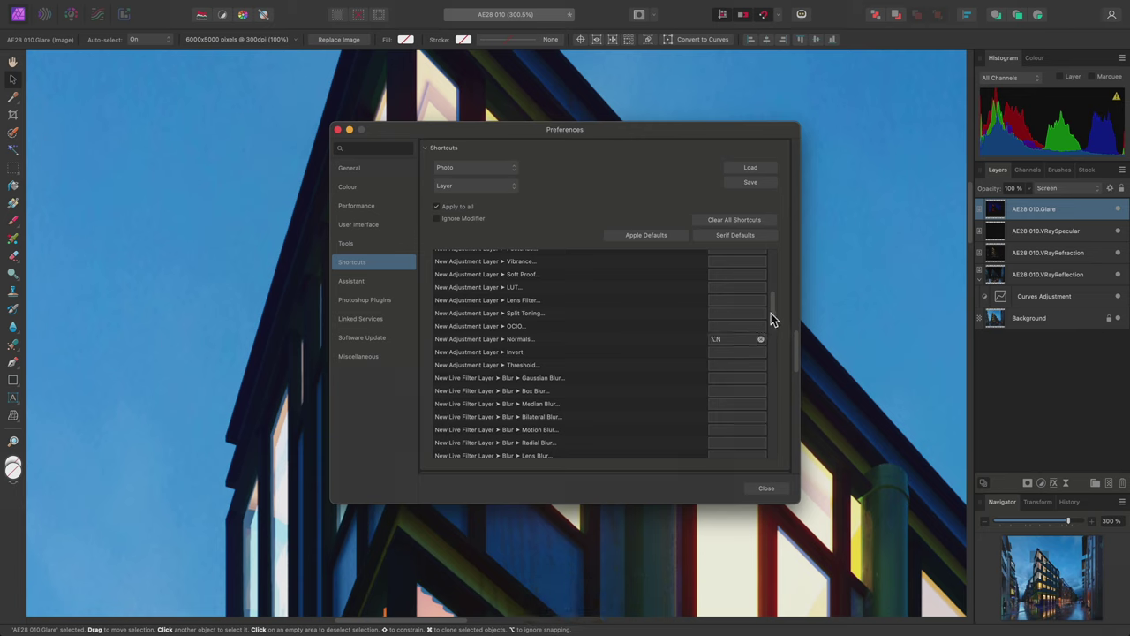
left_click_drag(769, 315, 772, 336)
left_click(758, 326)
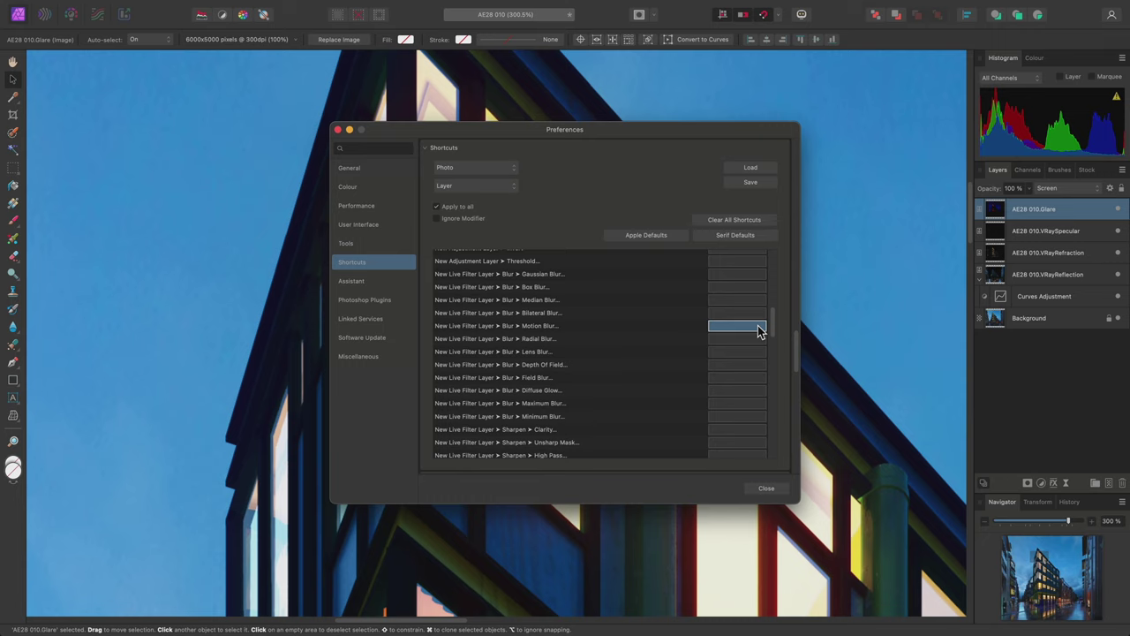
key("shift+alt+m")
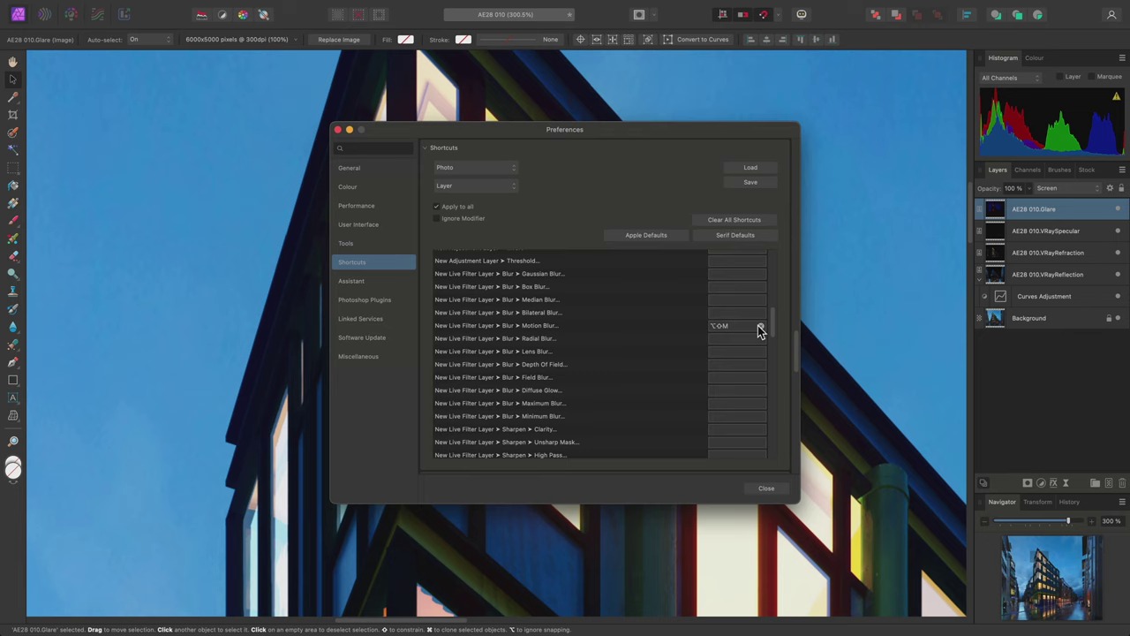
- In the Arrange category, set Move Inside to ⌥⇧I, Move Outside to ⌥⇧O and Insertion Inside to ⇧I
left_click(513, 187)
left_click(507, 210)
scroll(585, 312, "up", 4)
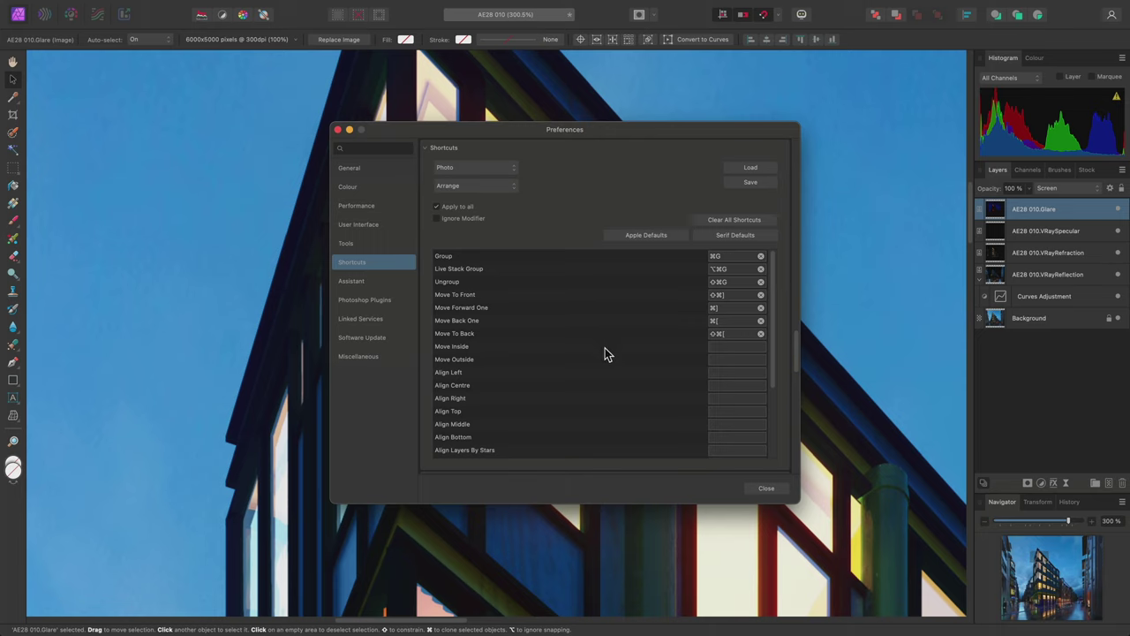
left_click(717, 347)
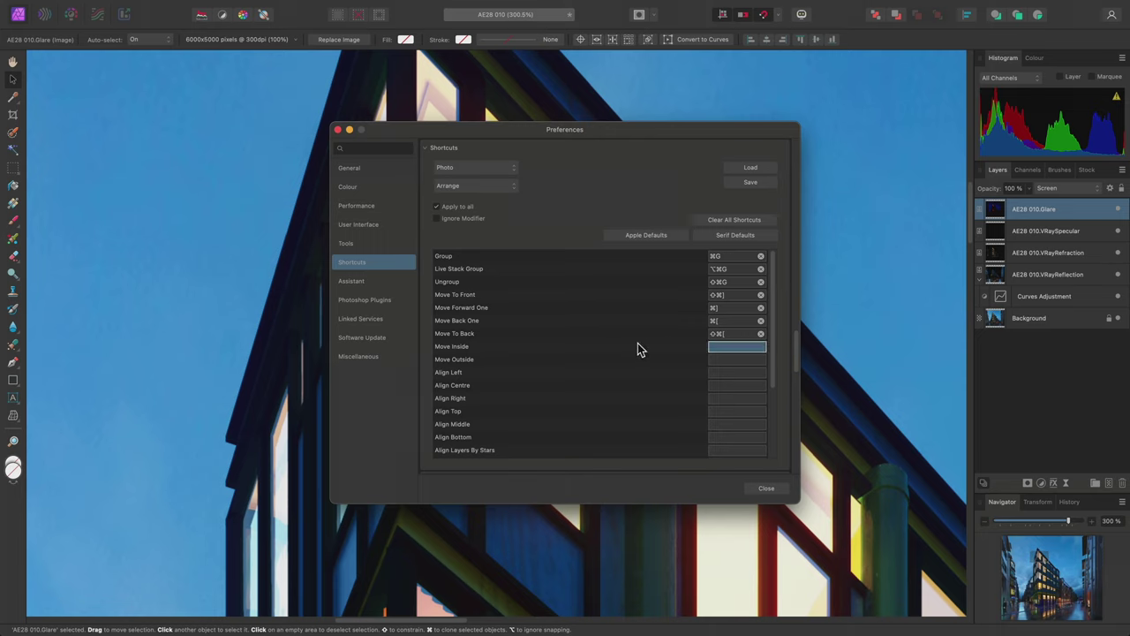
key("shift+alt+i")
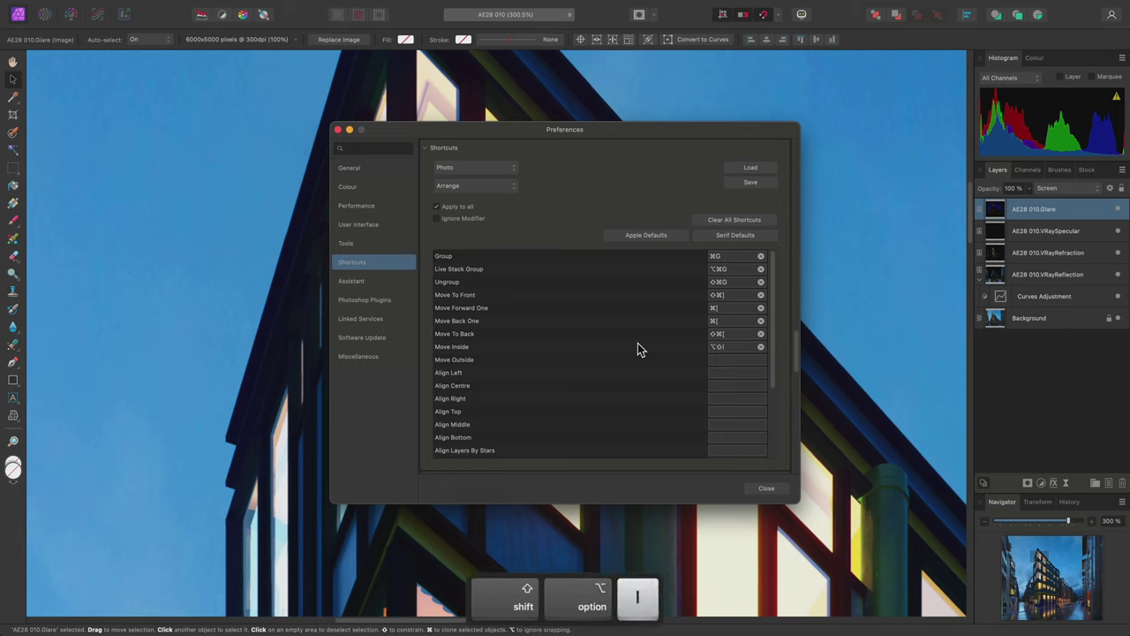
left_click(715, 364)
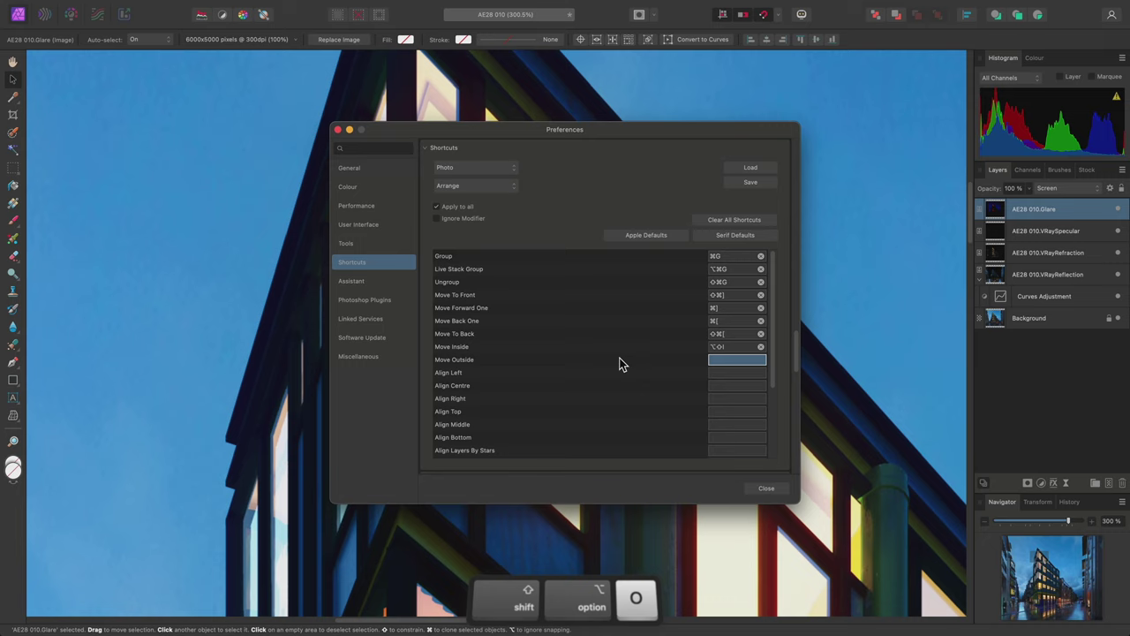
key("shift+alt+o")
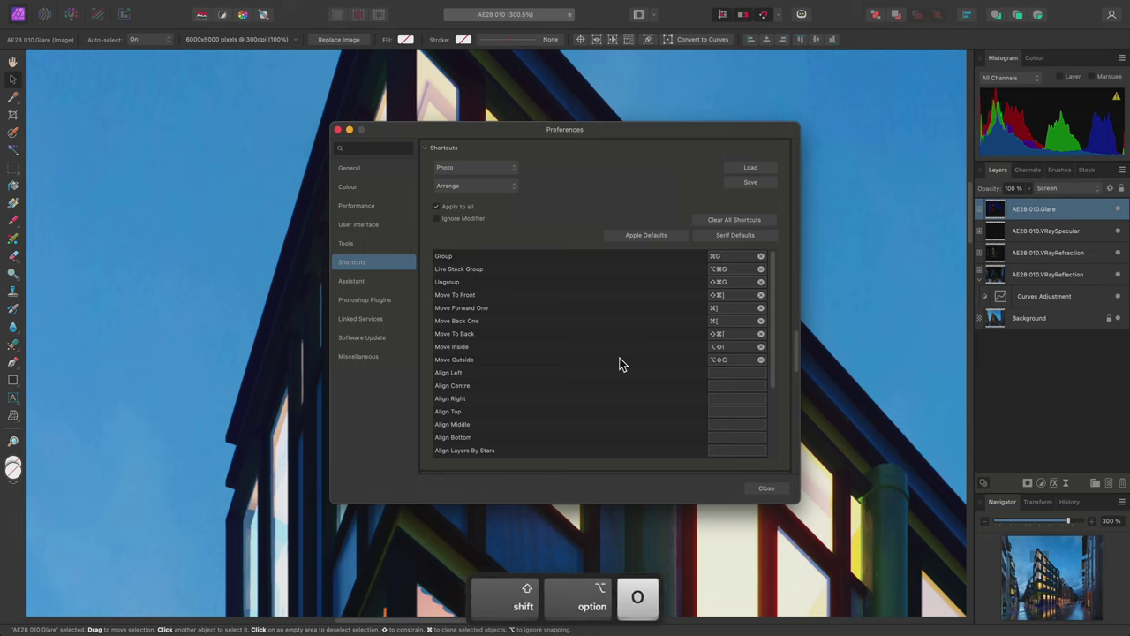
scroll(621, 363, "down", 5)
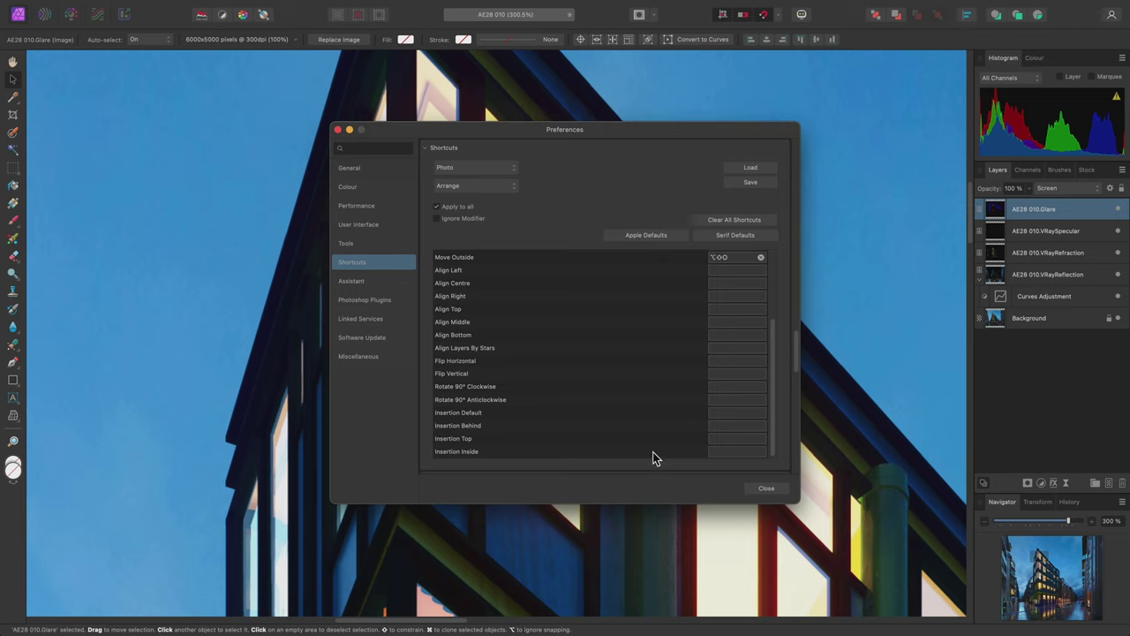
left_click(712, 452)
key("shift+i")
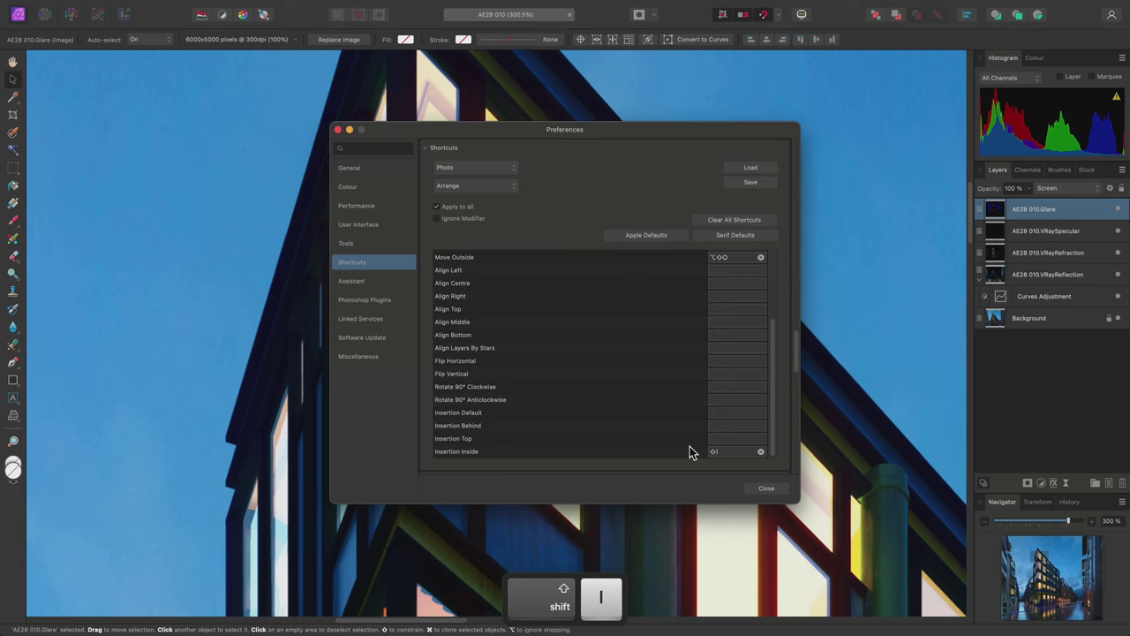
- Close Preferences, add a Brightness / Contrast adjustment inside the selected layer, and set Brightness to 100%
left_click(766, 488)
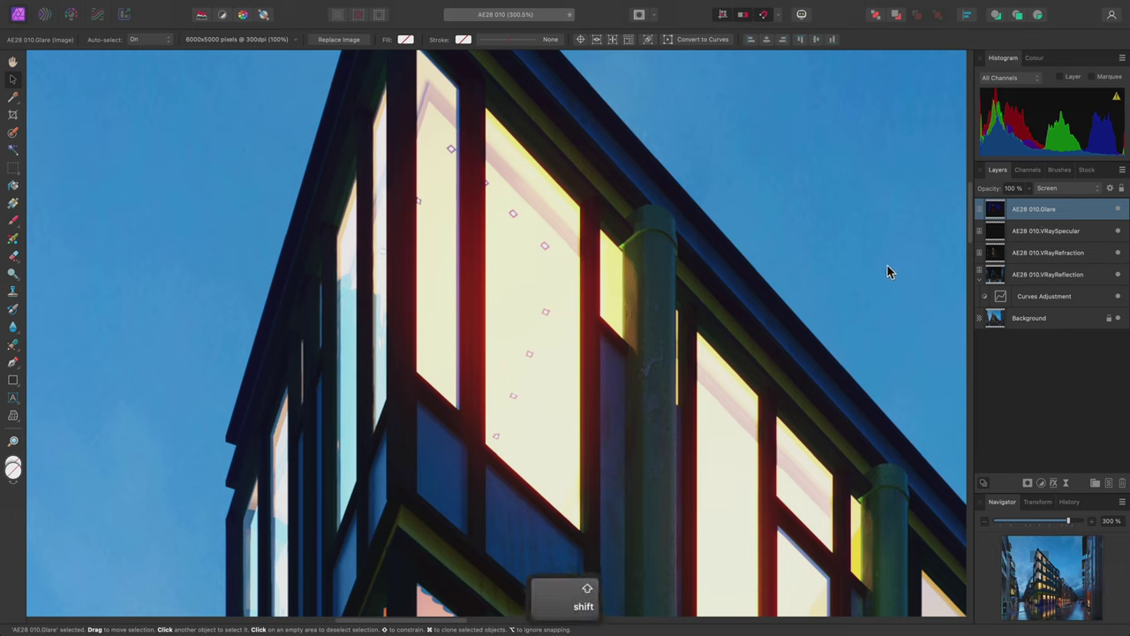
key("shift+i")
key("alt+b")
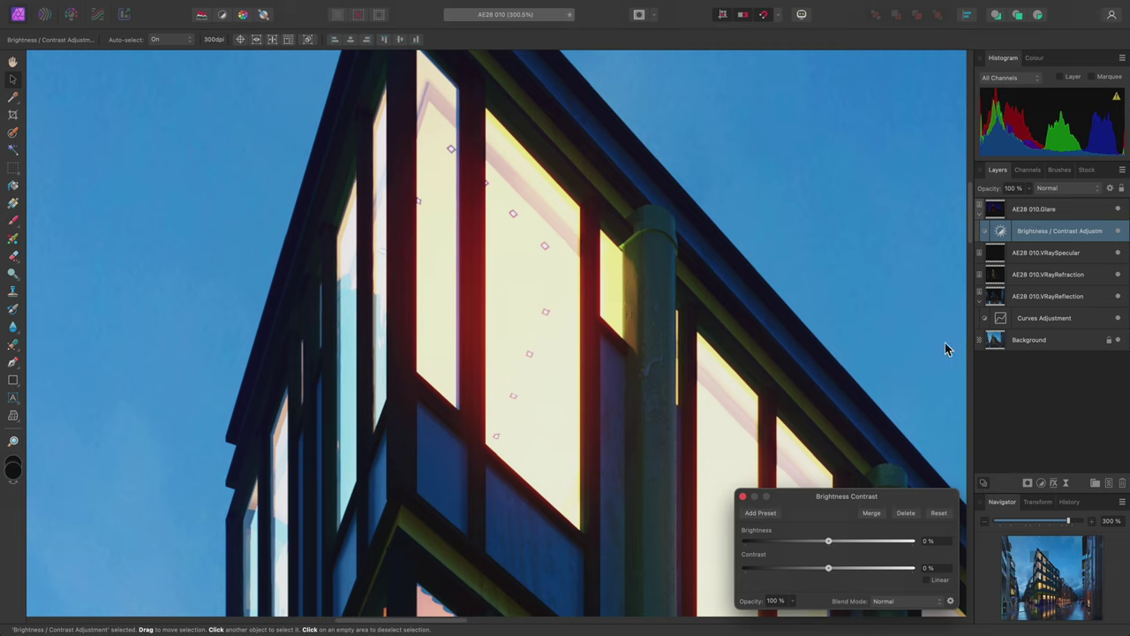
left_click_drag(830, 540, 927, 551)
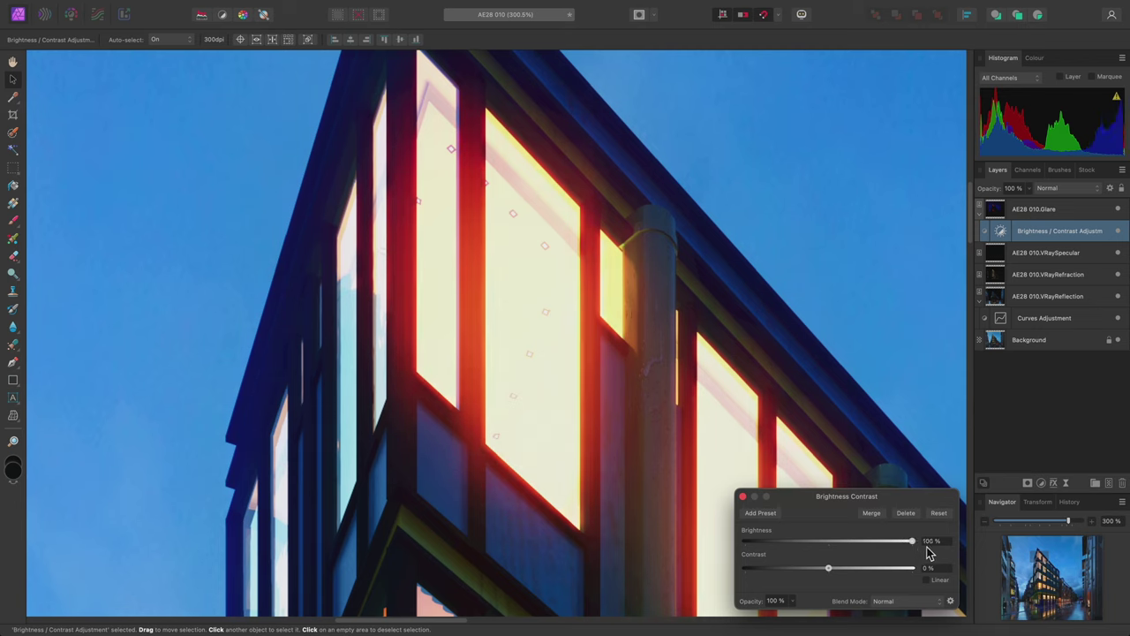
left_click(744, 497)
key("super+0")
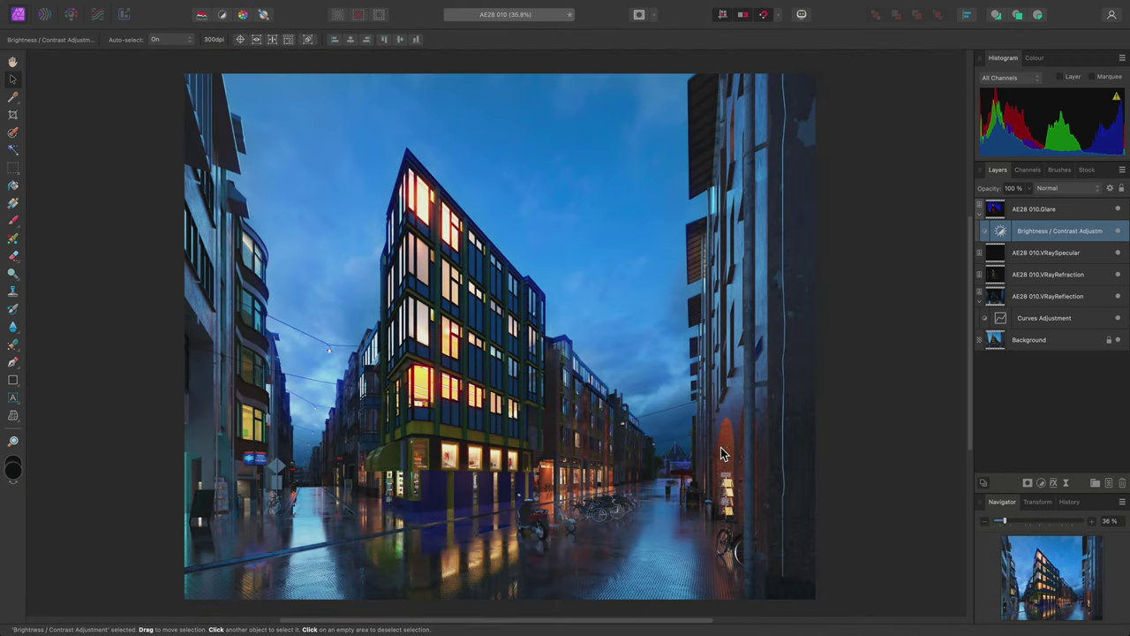
- Drag AE28 010.VRayNormals.tif from Finder into the Affinity Photo document
key("super+Tab")
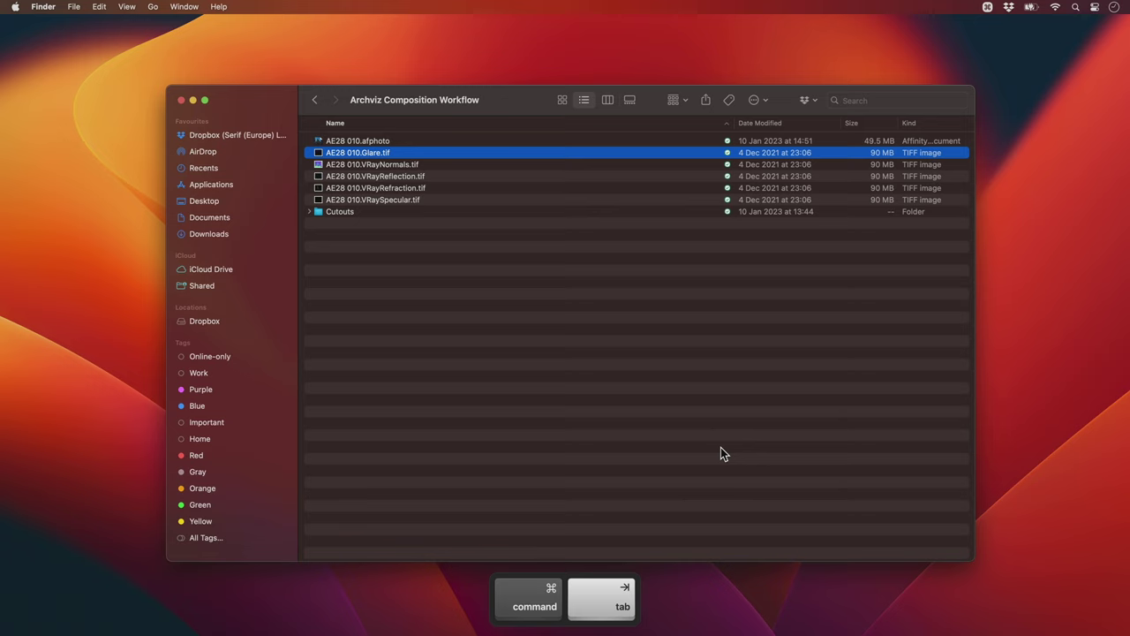
left_click(403, 164)
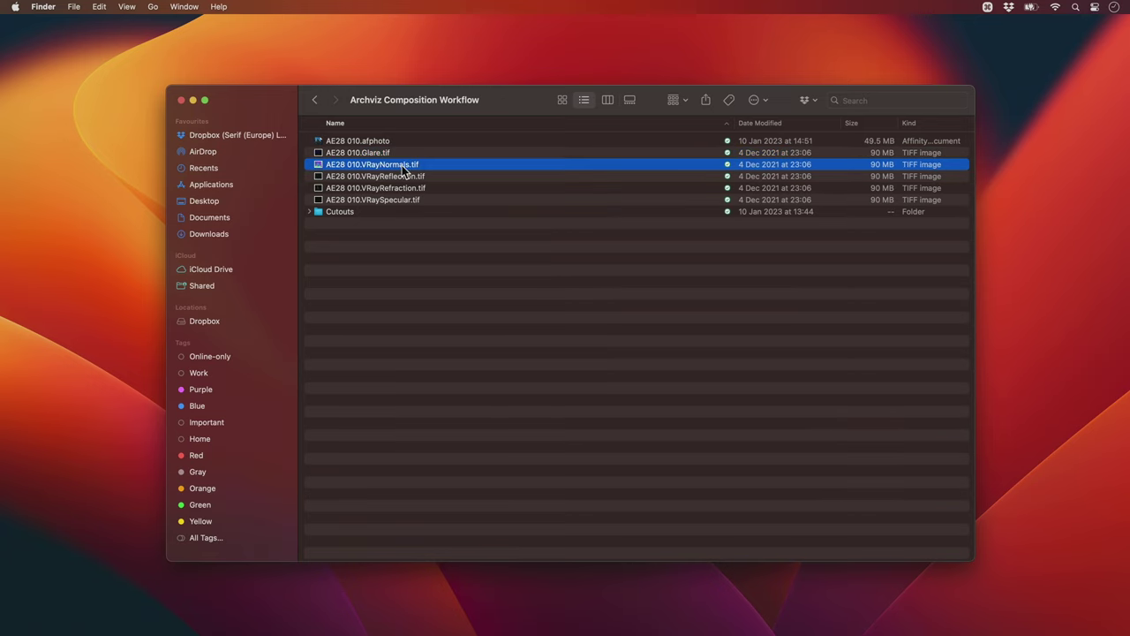
left_click_drag(404, 168, 517, 342)
key("super+Tab")
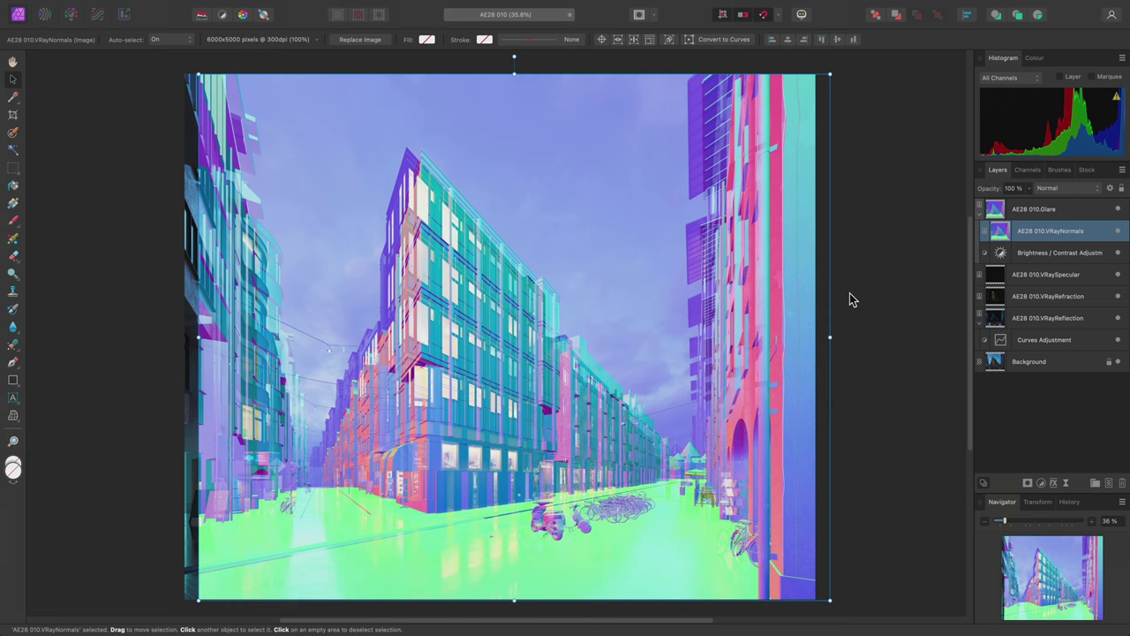
- Lift VRayNormals above Glare with Move Outside (⌥⇧O) and snap it to the canvas edges
key("shift+alt+o")
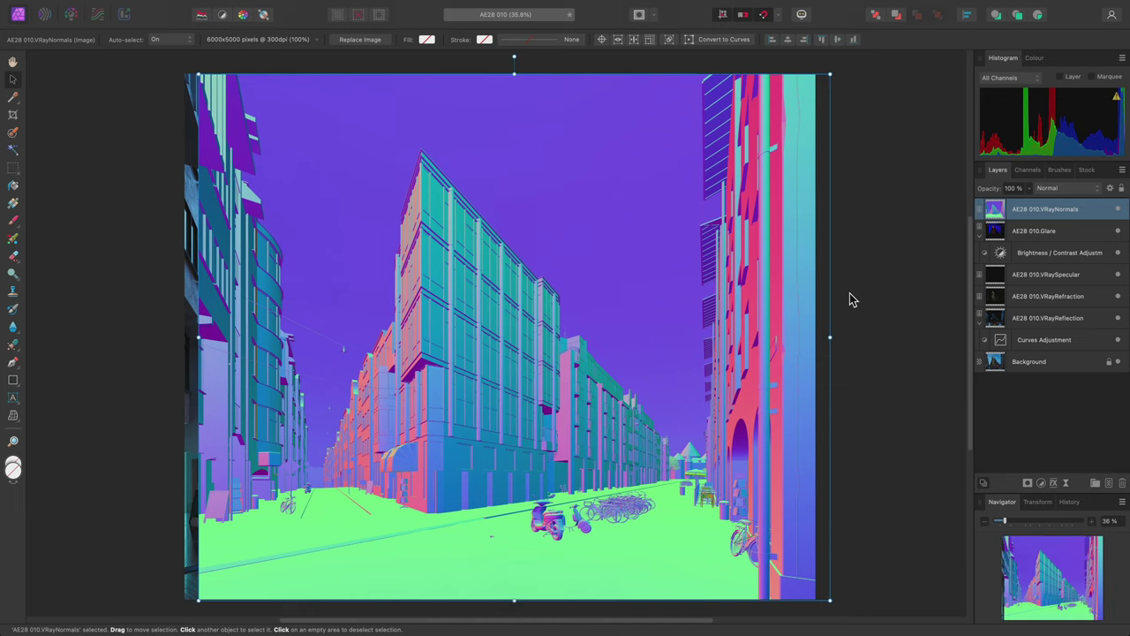
left_click_drag(746, 252, 733, 254)
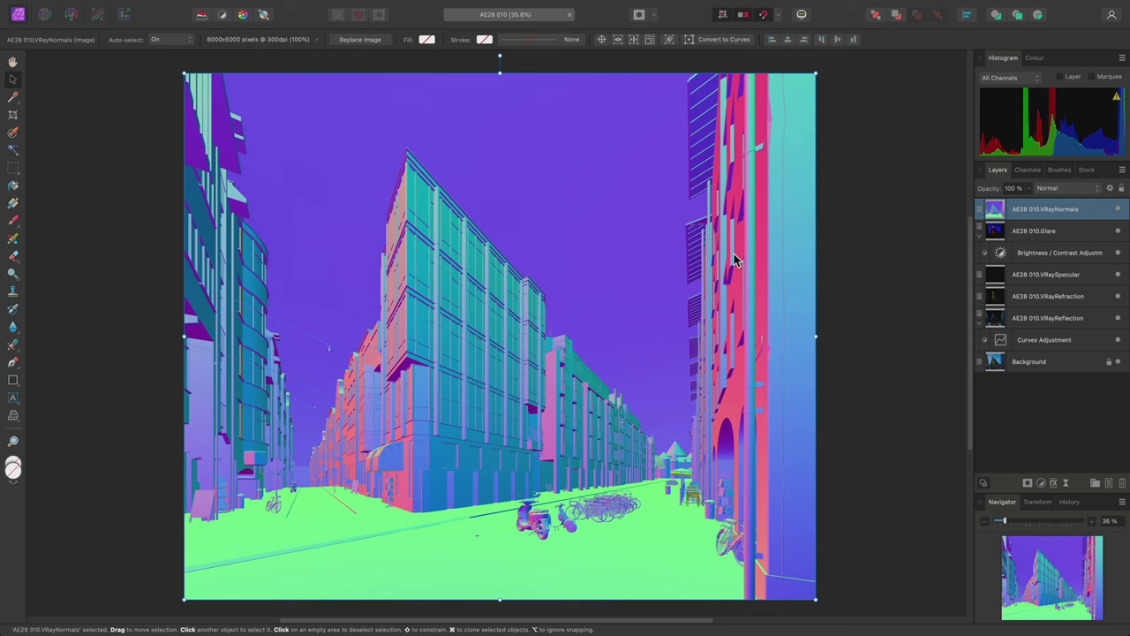
- Nest a Normals adjustment in VRayNormals and add a Channel Mixer set to Gray at 100%
key("alt+n")
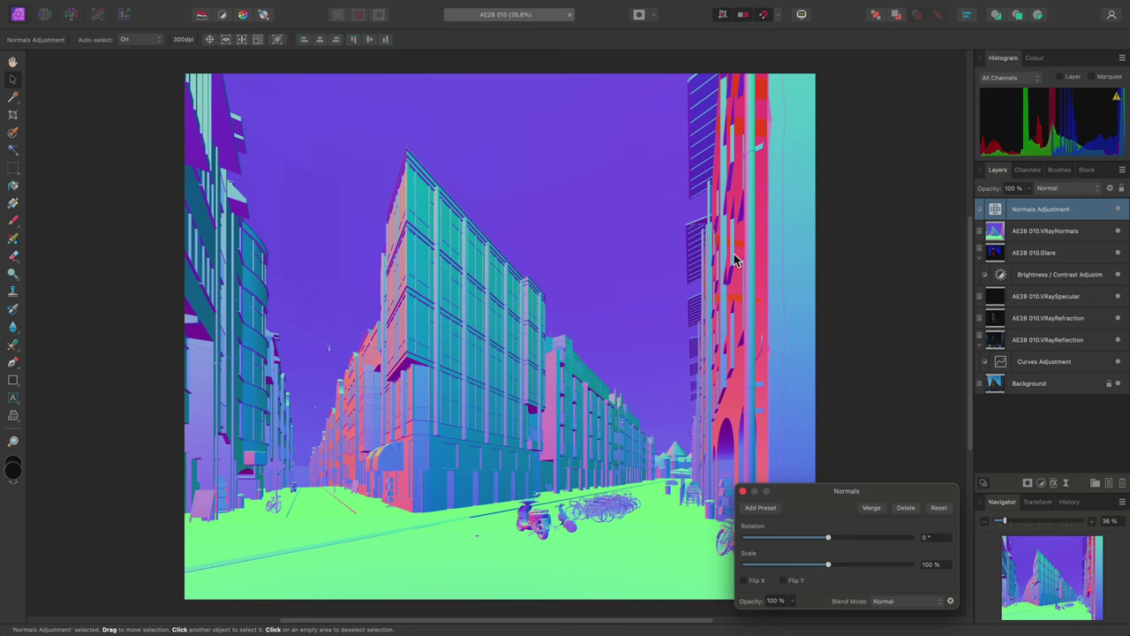
key("shift+alt+i")
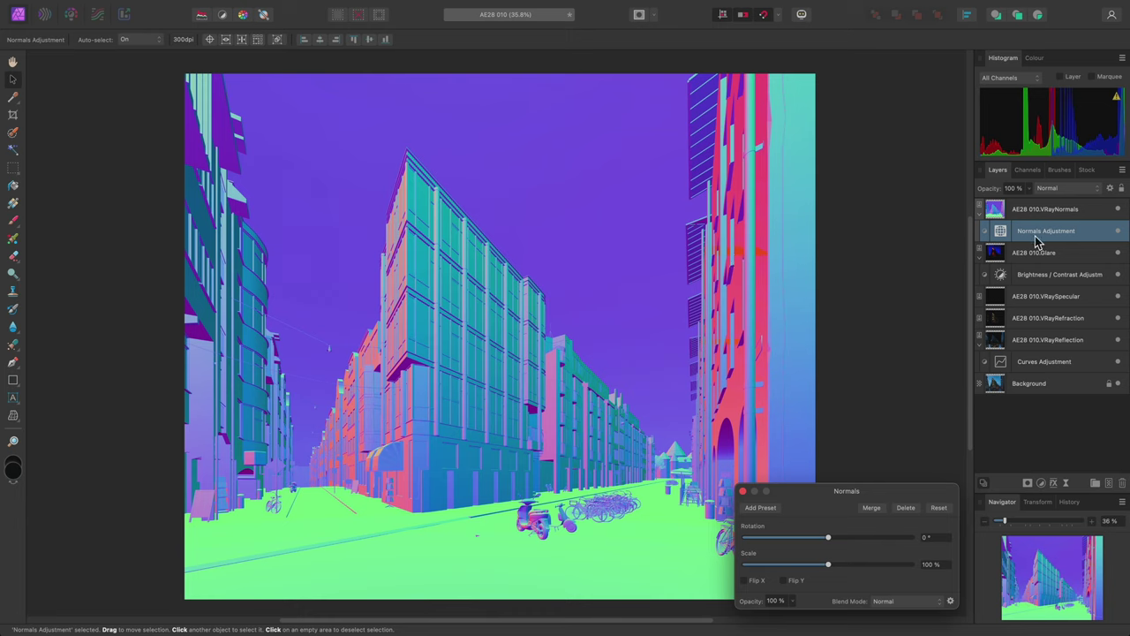
key("alt+m")
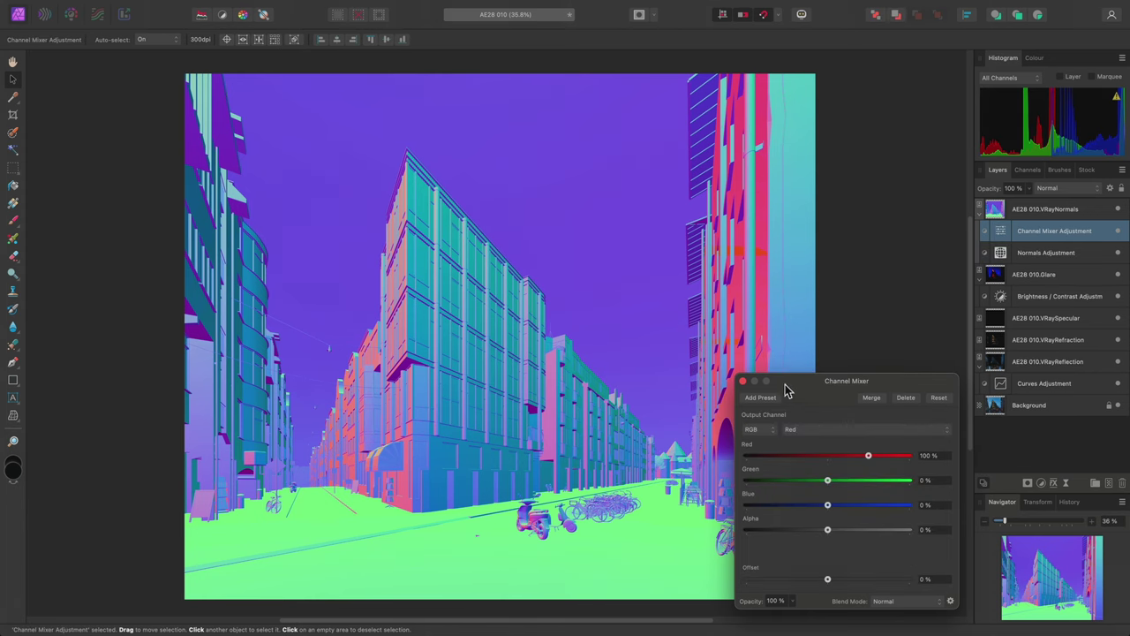
left_click(771, 433)
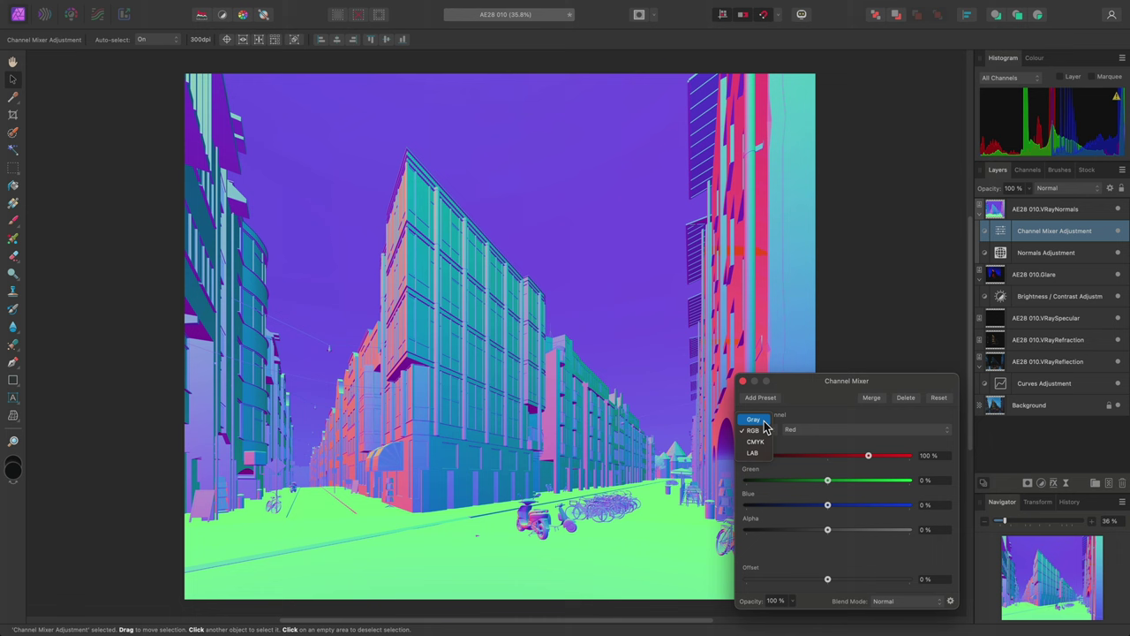
left_click(764, 419)
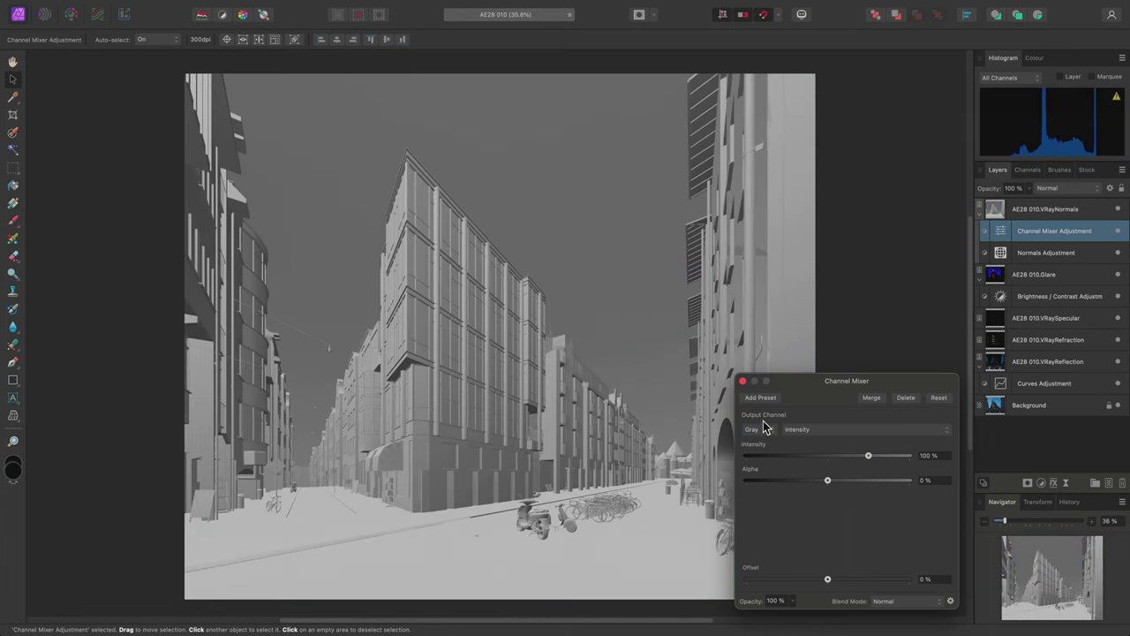
- Blend VRayNormals in Soft Light and rotate its Normals adjustment to 110°
left_click(1042, 219)
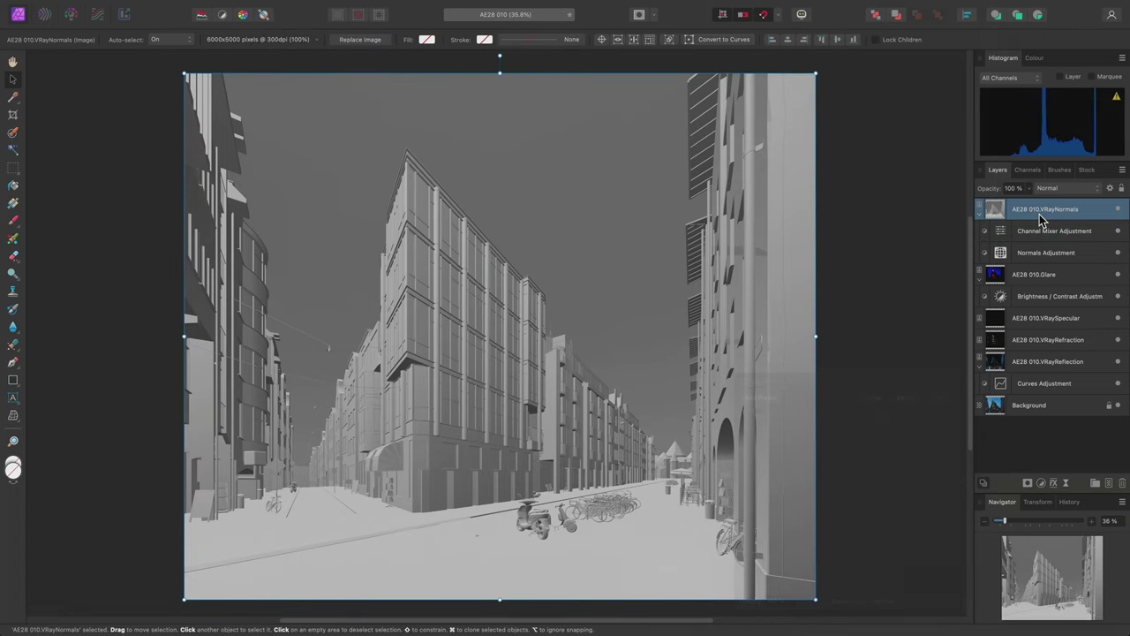
left_click(1085, 196)
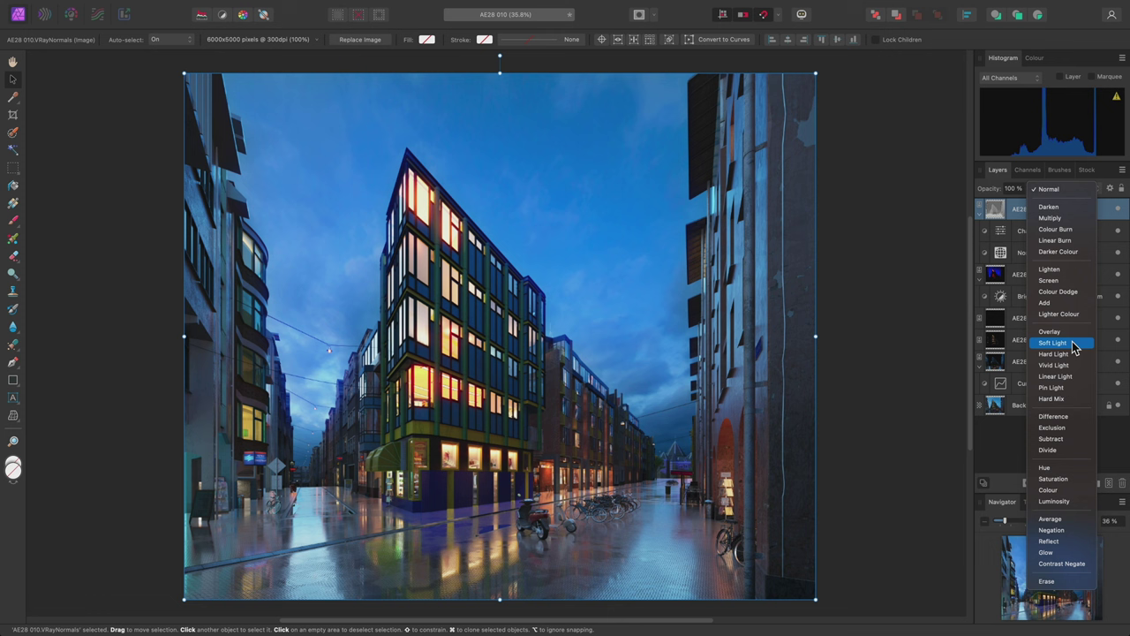
left_click(1075, 345)
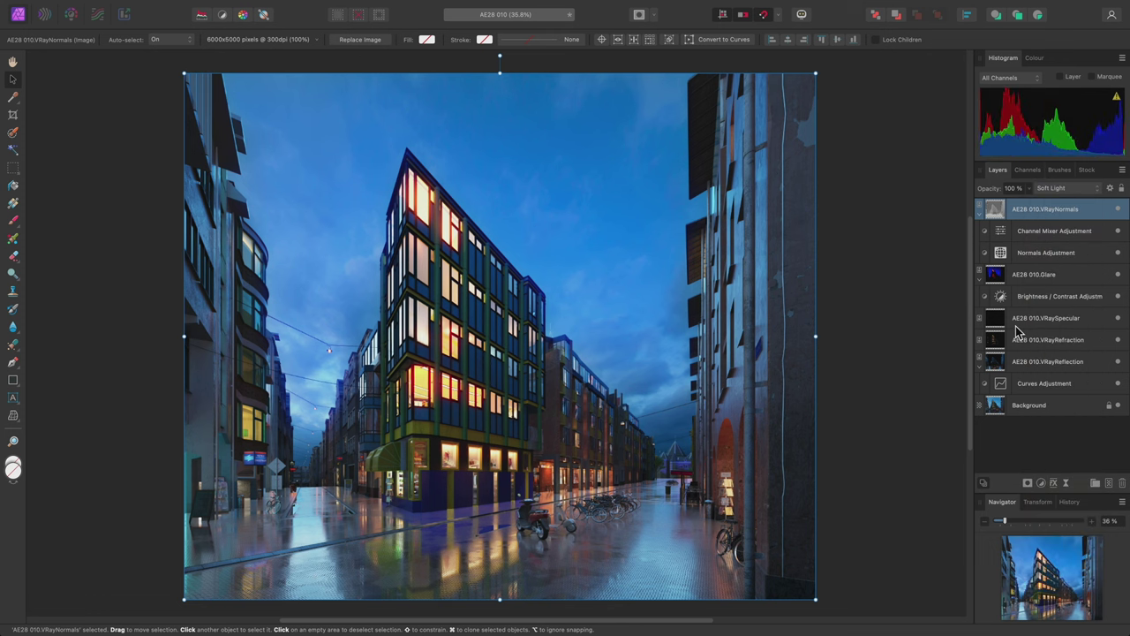
double_click(1000, 254)
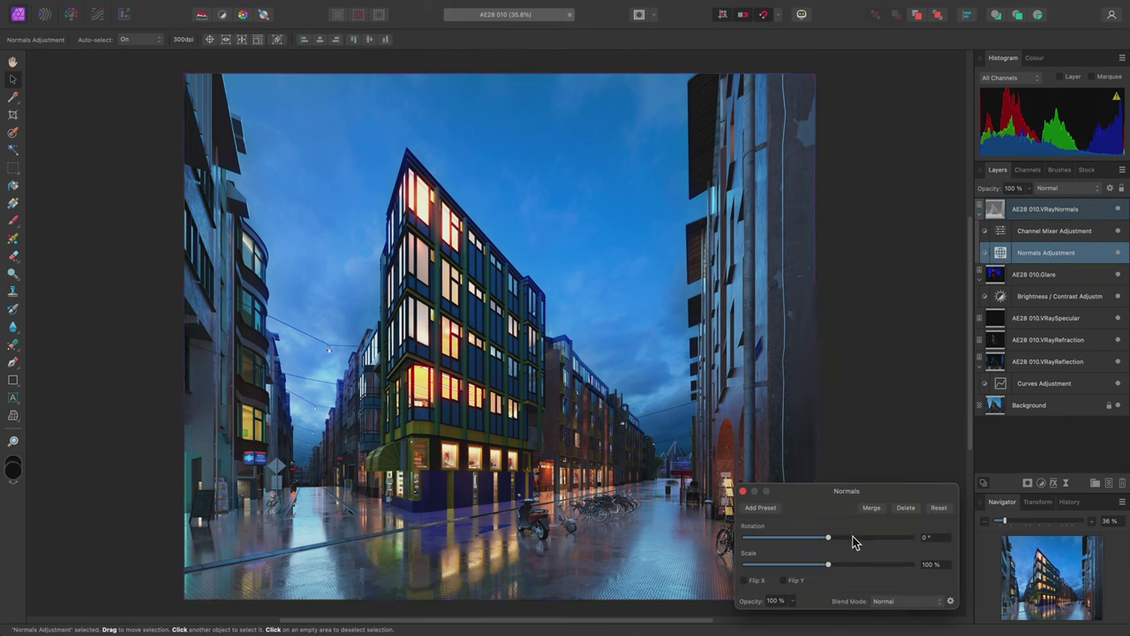
left_click_drag(830, 538, 763, 550)
- Close the Normals settings and toggle VRayNormals off and on to compare the lighting
left_click(743, 490)
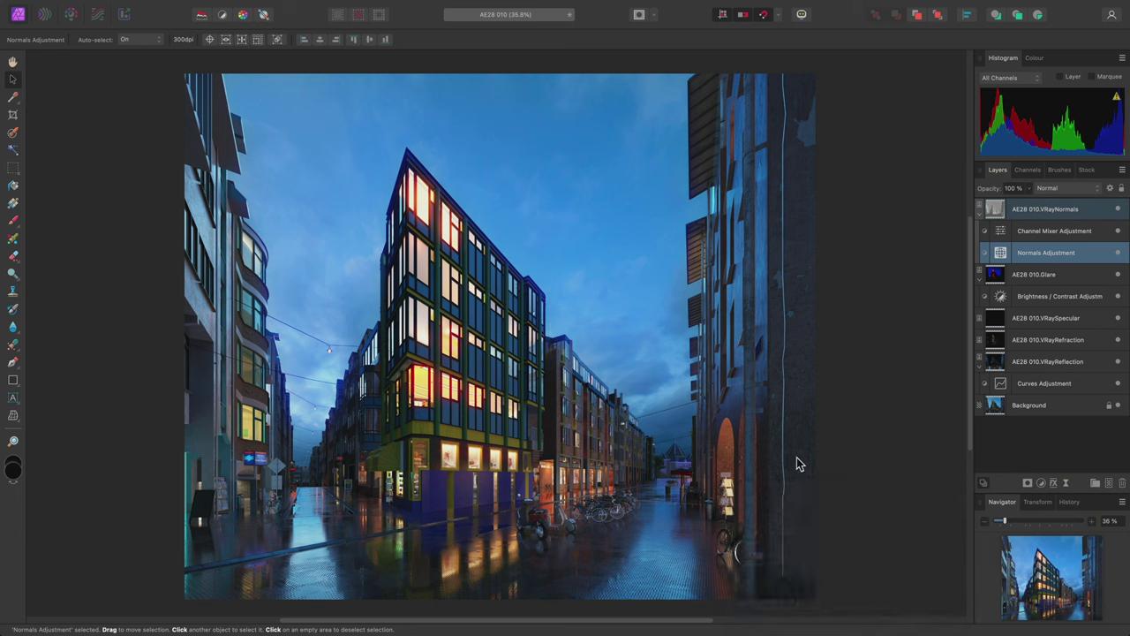
left_click(1118, 218)
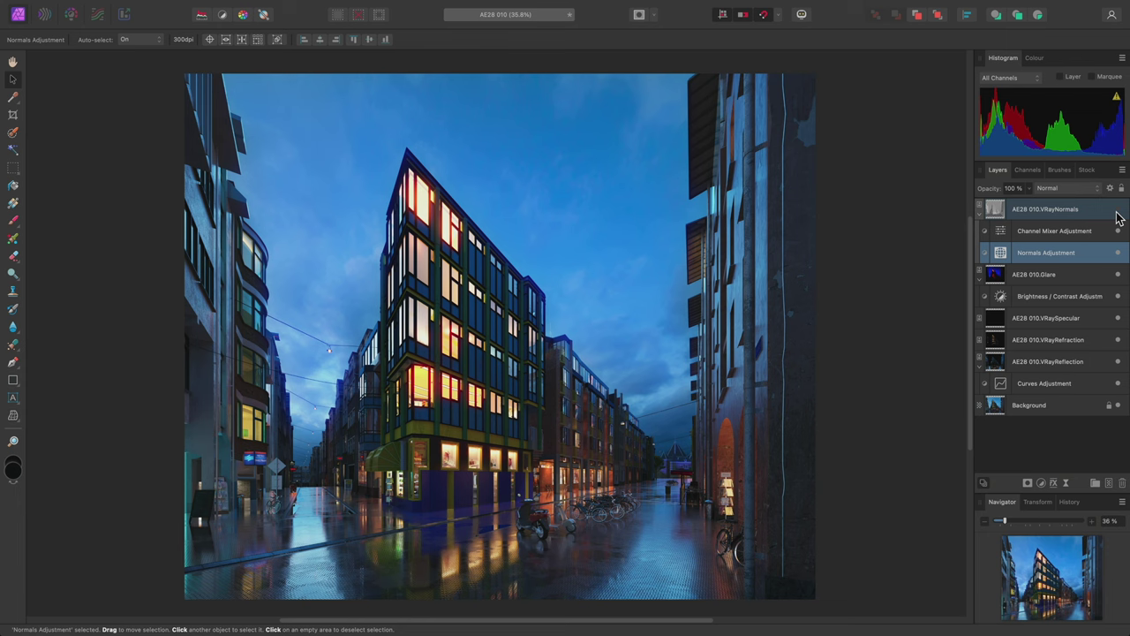
left_click(1117, 218)
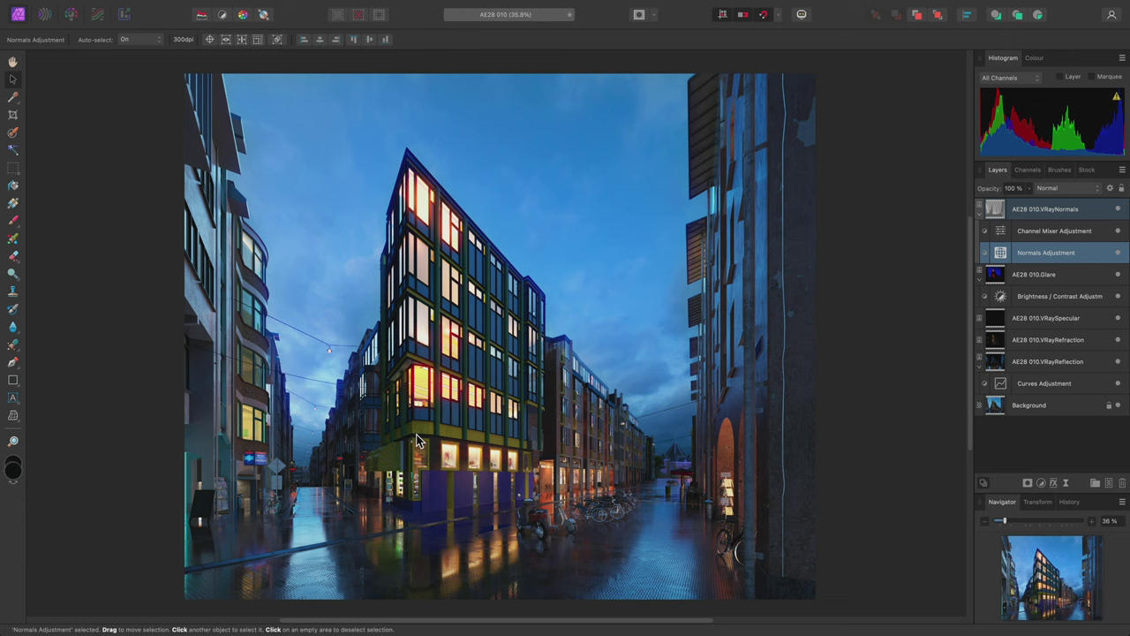
- Collapse the VRayNormals and Glare layers so only top-level passes show, then bring up the File menu
left_click(1045, 214)
left_click(978, 217)
left_click(978, 239)
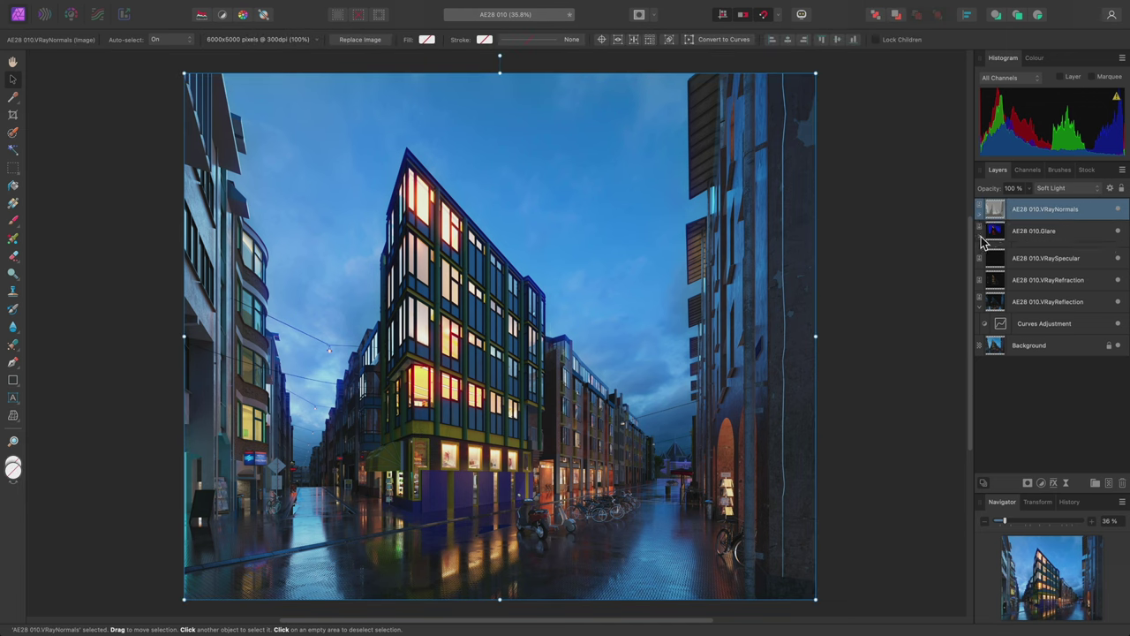
left_click(107, 6)
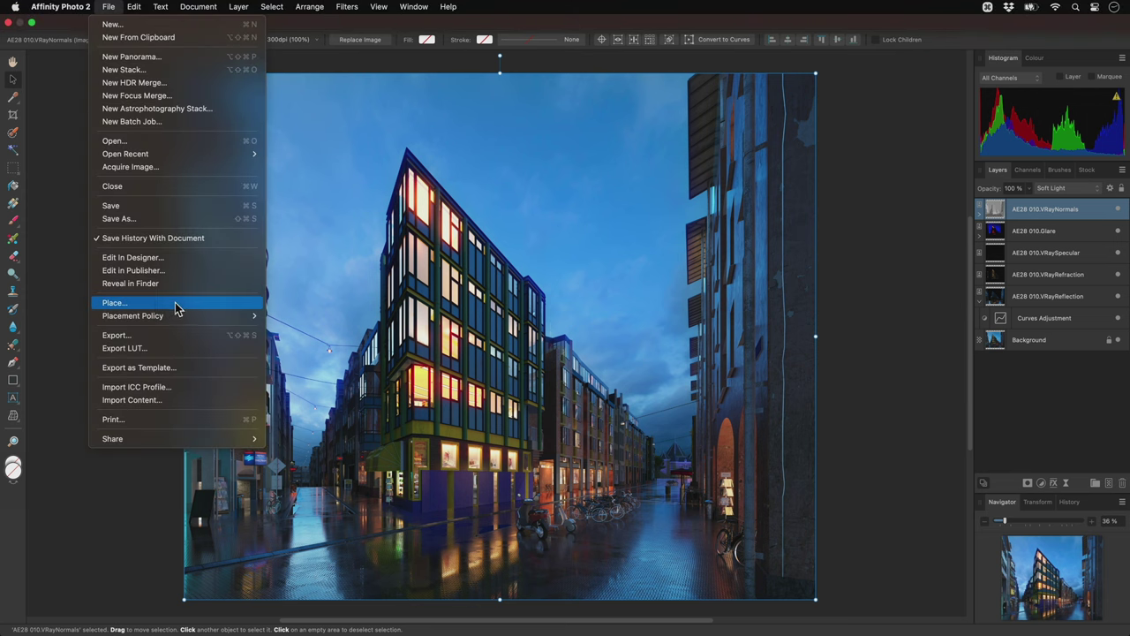
- In Finder, open the Cutouts folder and start dragging Men walking.png into the composite
key("super+Tab")
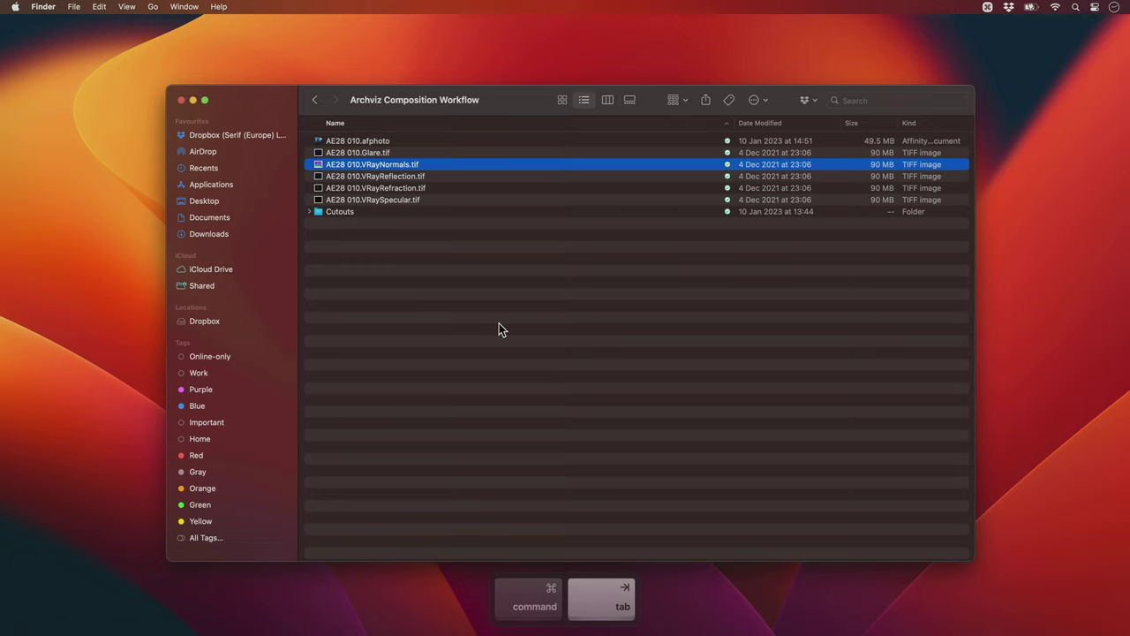
double_click(440, 213)
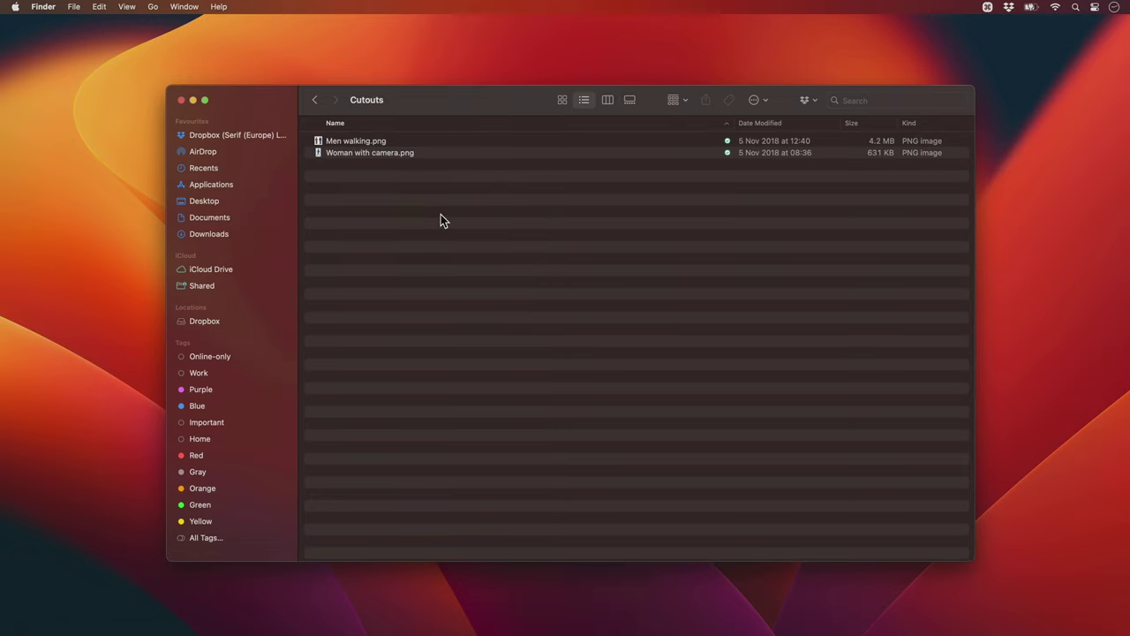
left_click(386, 144)
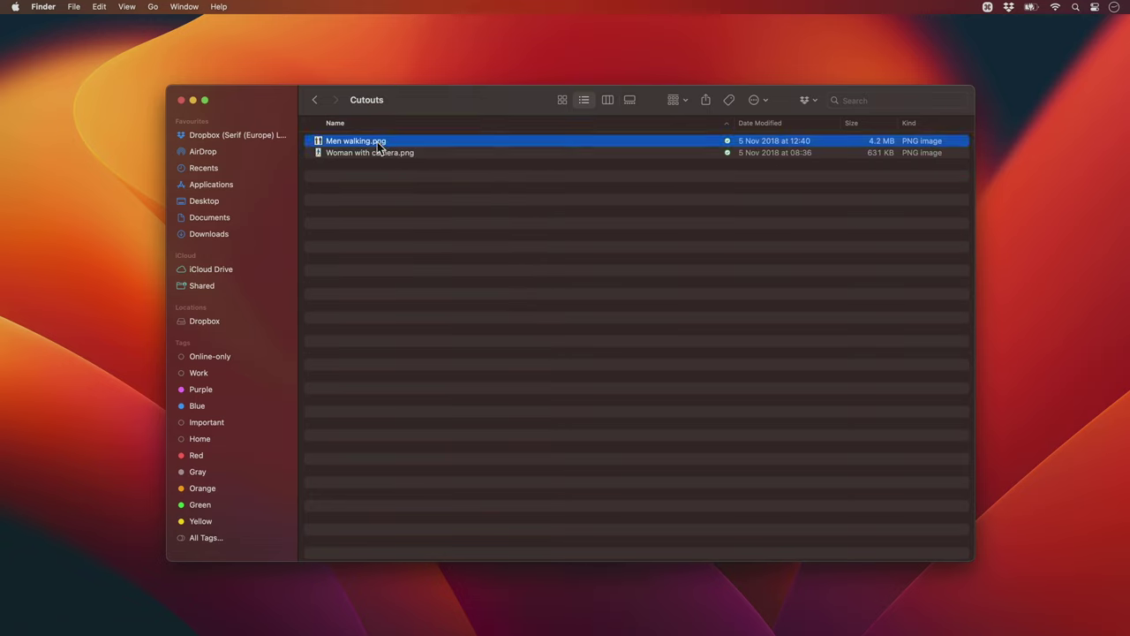
left_click_drag(379, 145, 518, 378)
- Drop in the Men walking cutout, scale it to about 197×227 px, and place it mid-street
key("super+Tab")
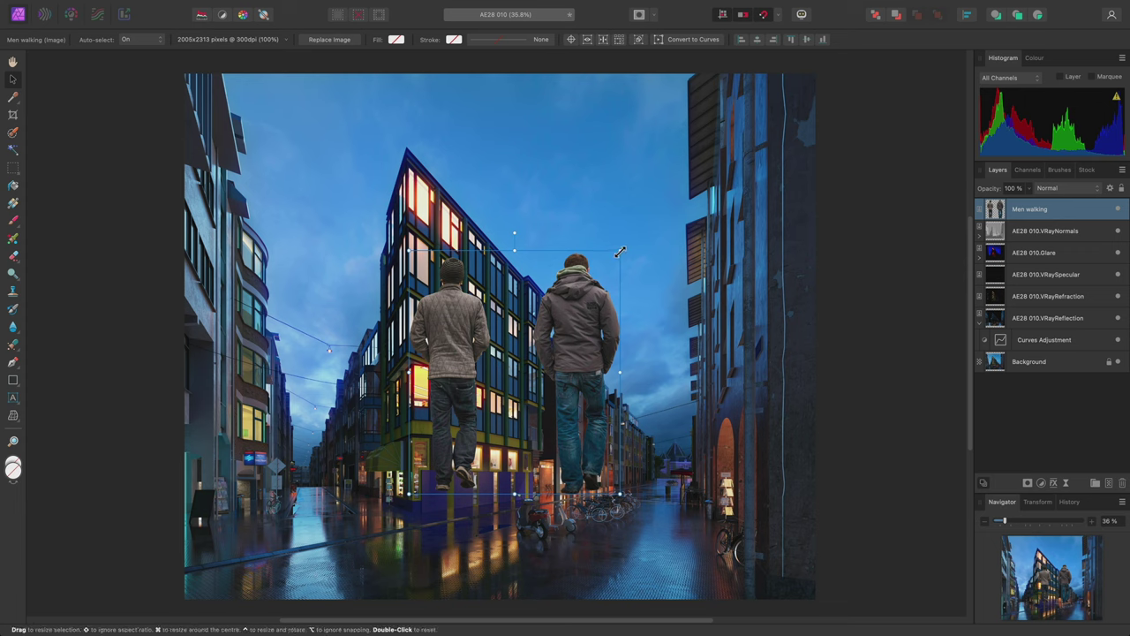
left_click_drag(620, 252, 349, 427)
scroll(349, 428, "down", 2)
scroll(349, 427, "left", 2)
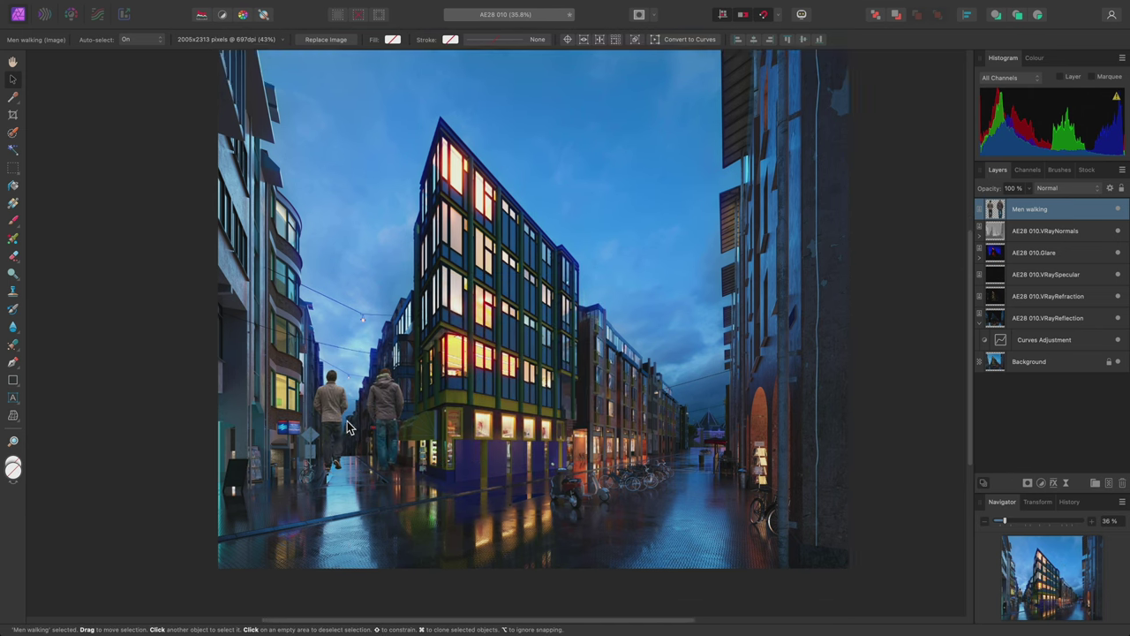
scroll(348, 427, "up", 8)
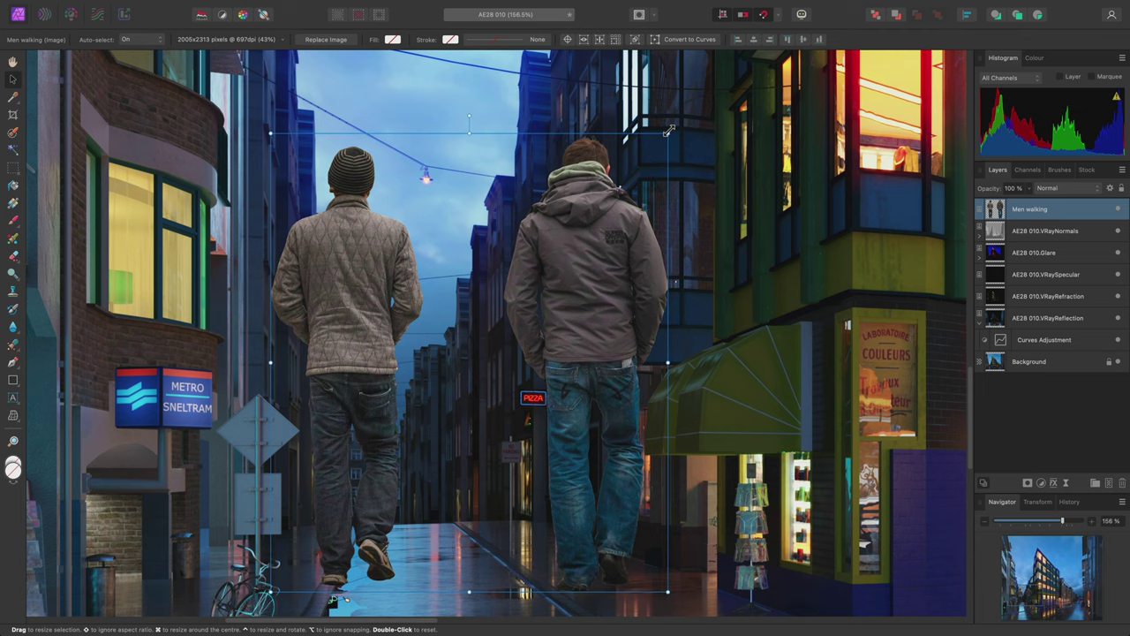
left_click_drag(668, 131, 374, 468)
left_click_drag(332, 523, 420, 504)
scroll(419, 503, "up", 4)
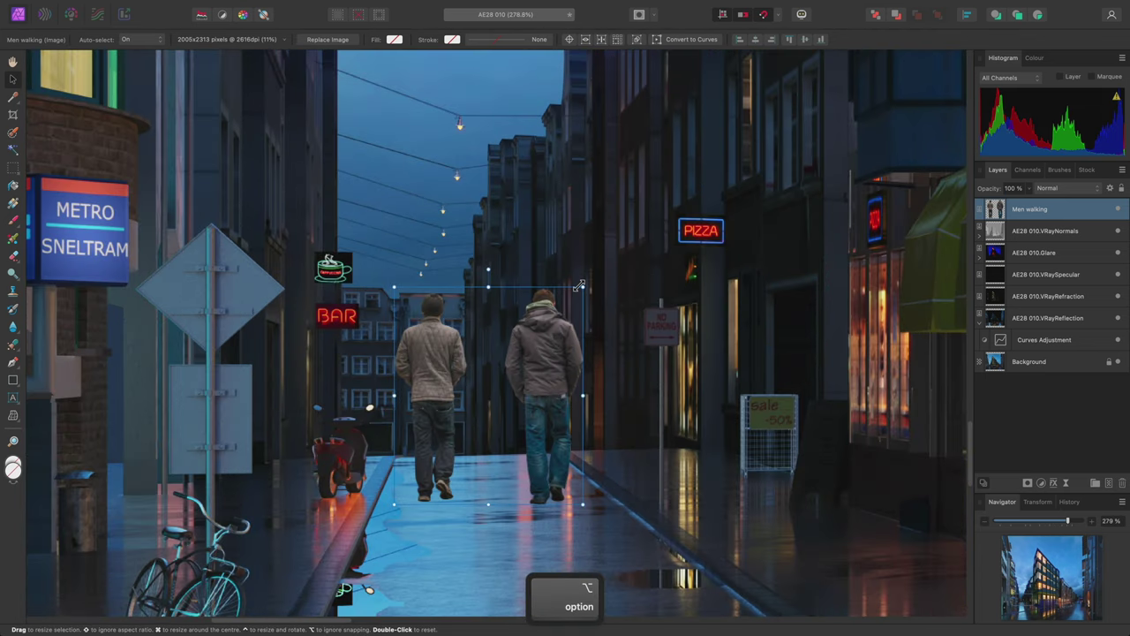
left_click_drag(579, 286, 552, 316)
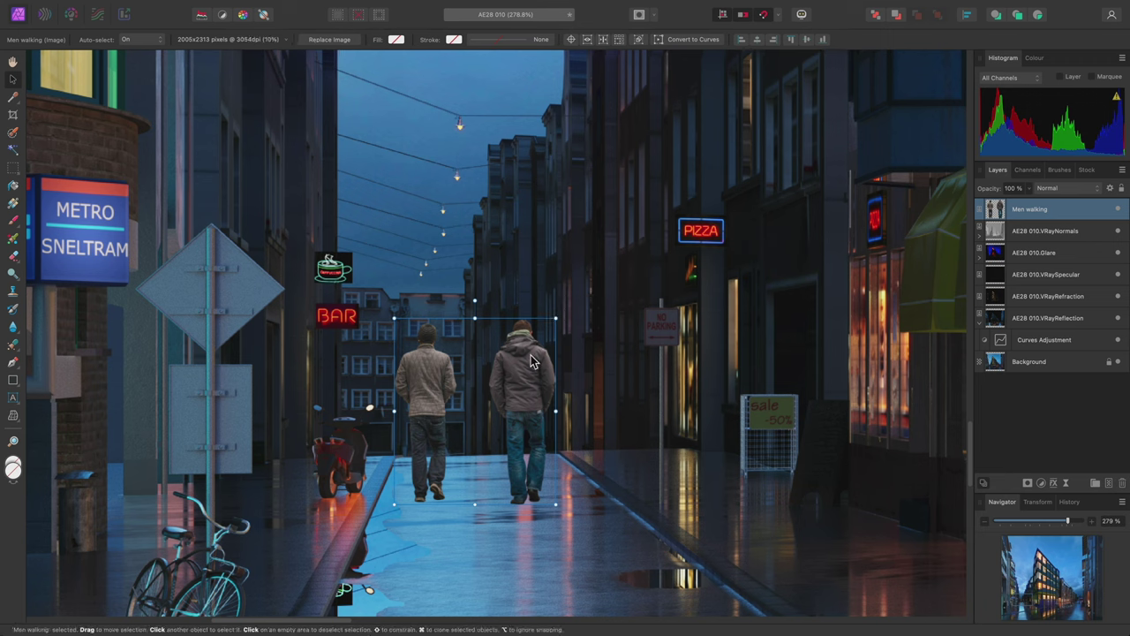
left_click_drag(532, 360, 537, 358)
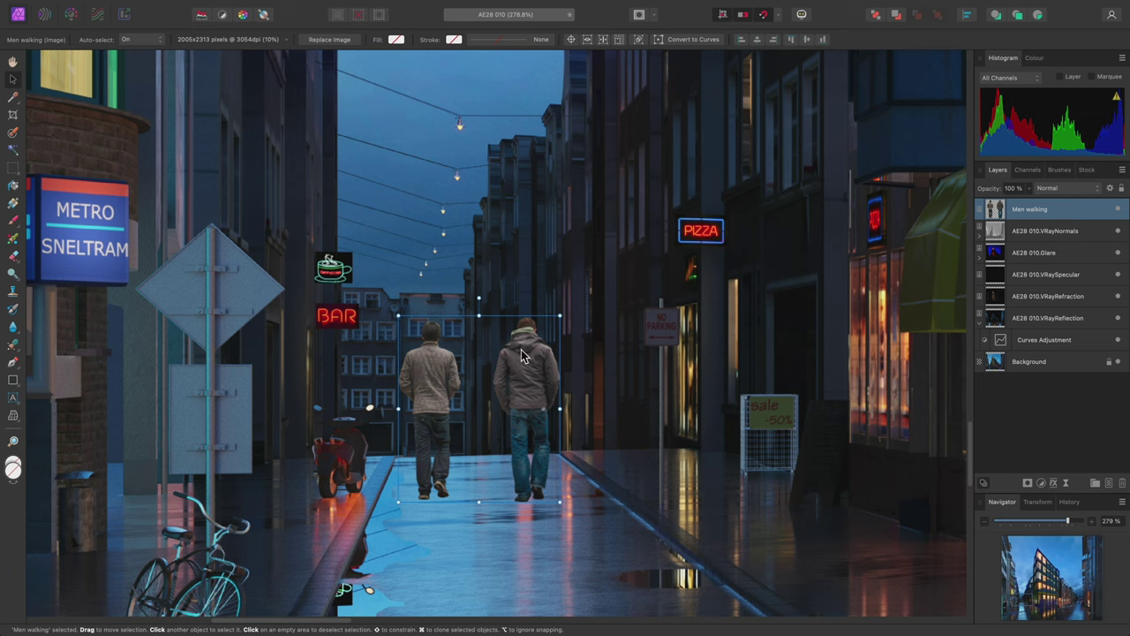
right_click(521, 353)
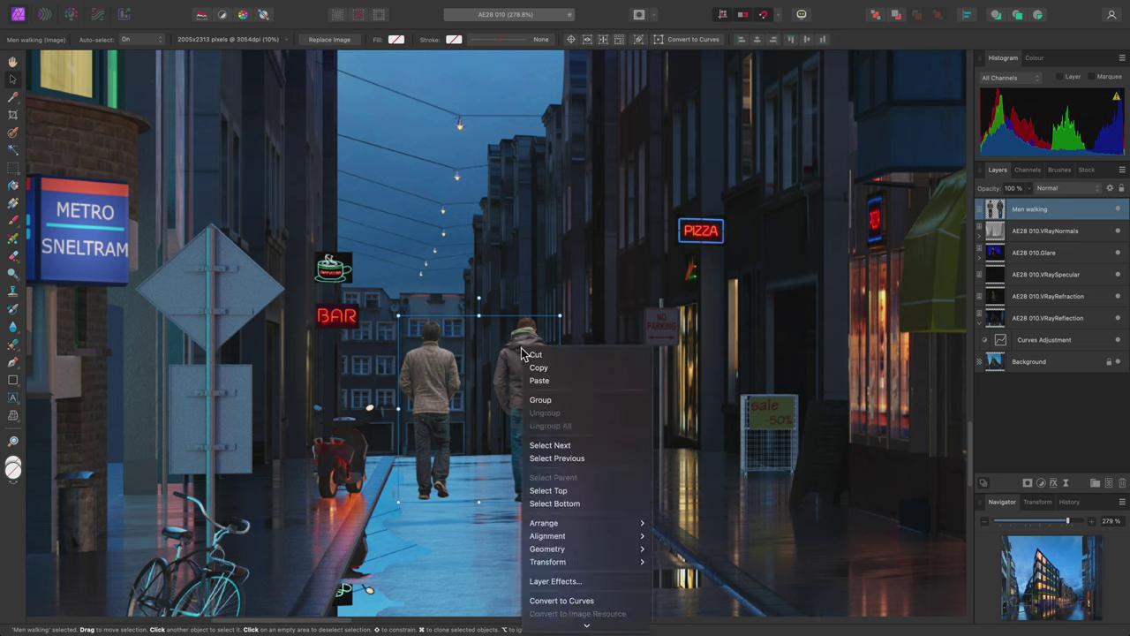
key("Escape")
right_click(1019, 216)
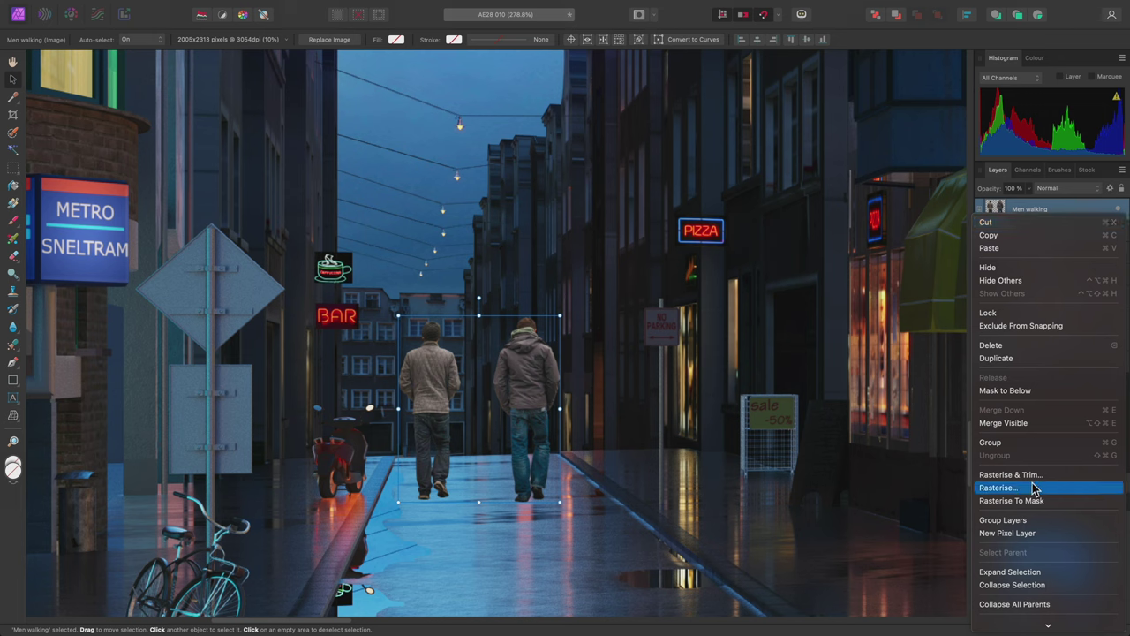
left_click(535, 392)
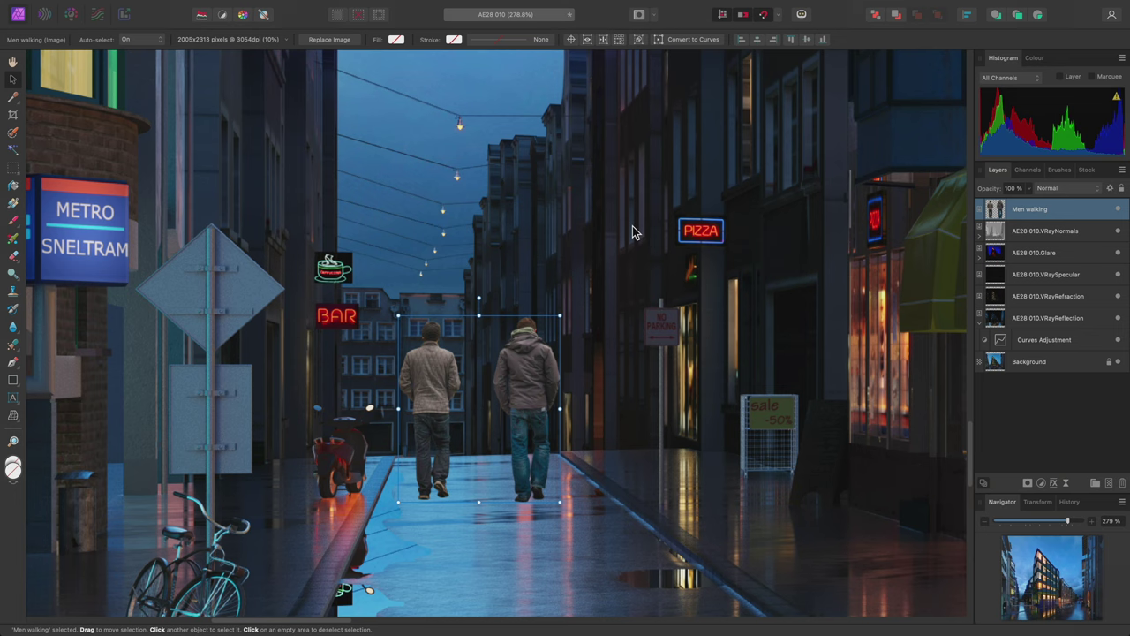
- Darken Men walking with a Brightness/Contrast adjustment at −36% brightness and 10% contrast
key("shift+i")
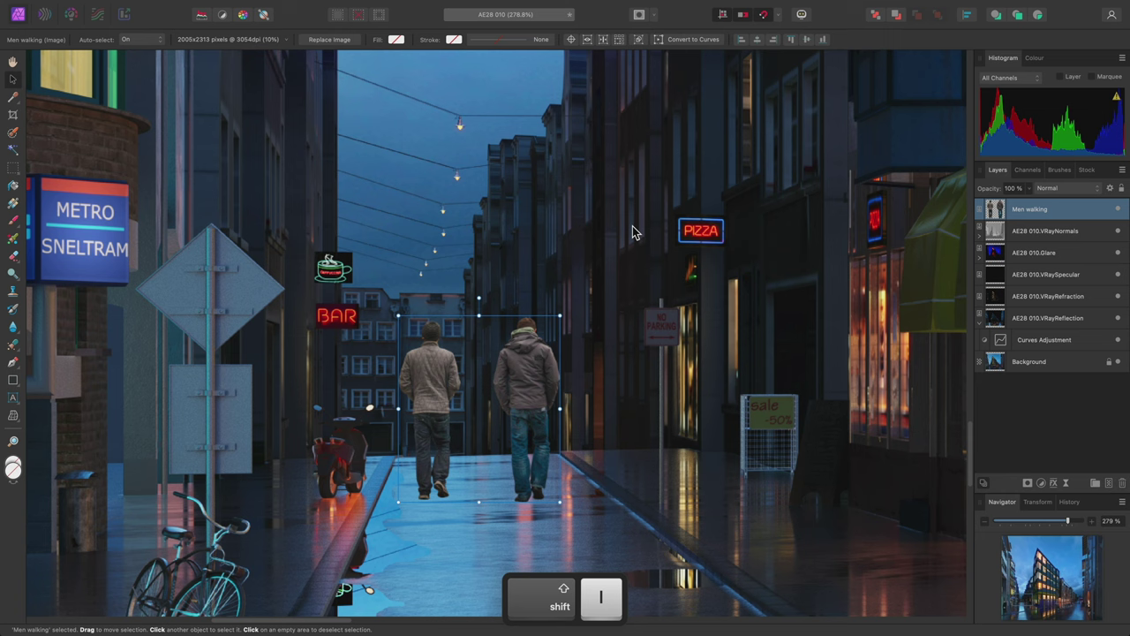
key("alt")
key("alt+b")
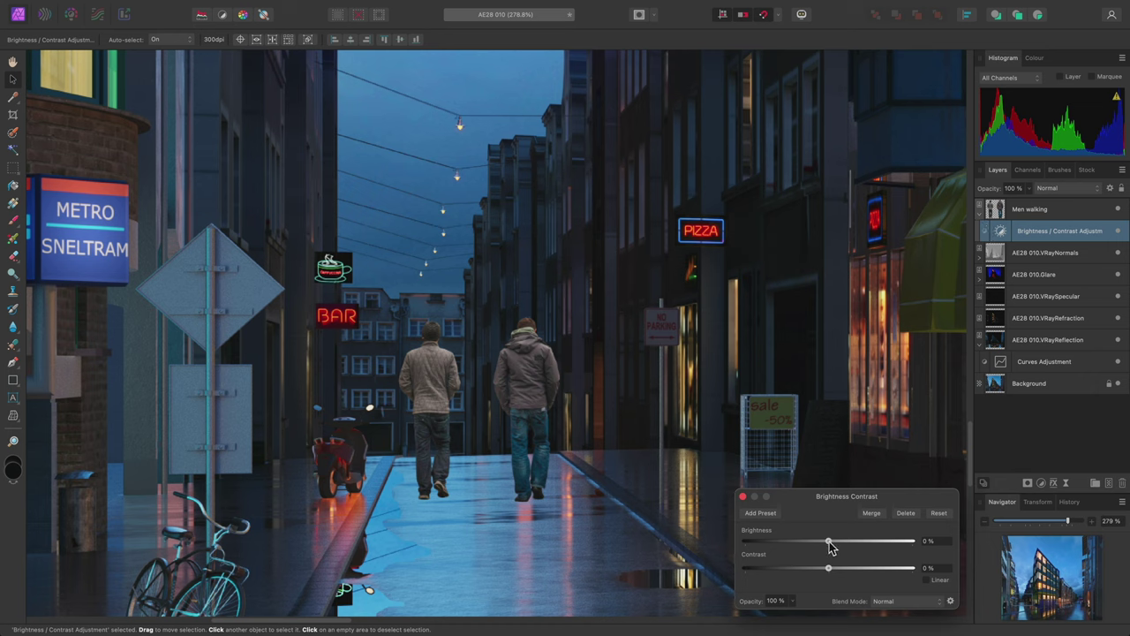
left_click_drag(829, 542, 837, 572)
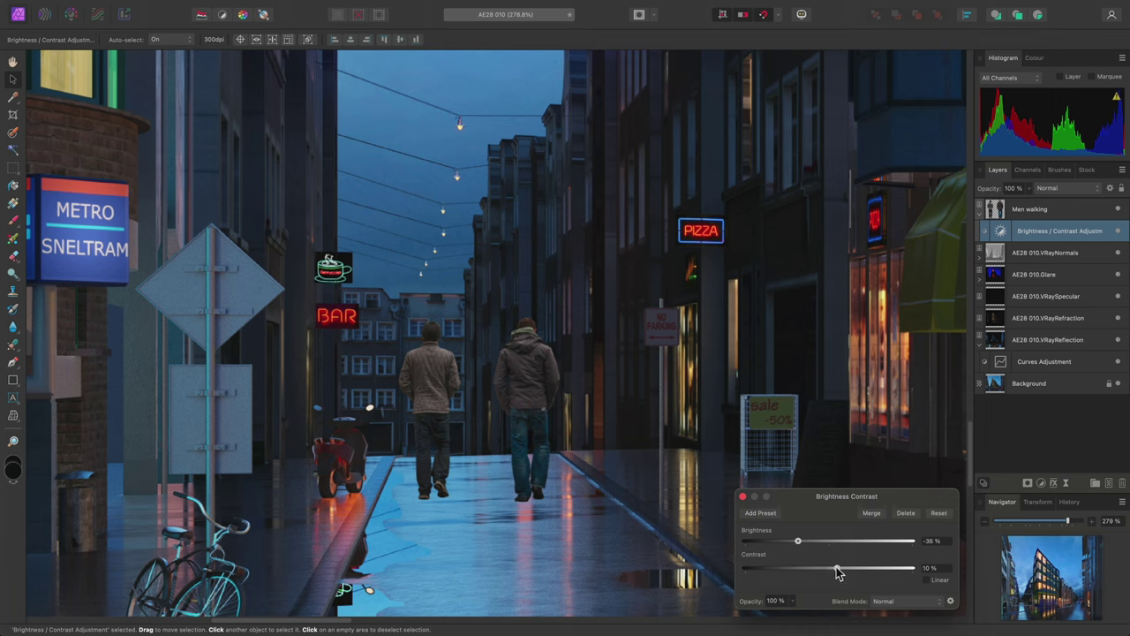
left_click(742, 496)
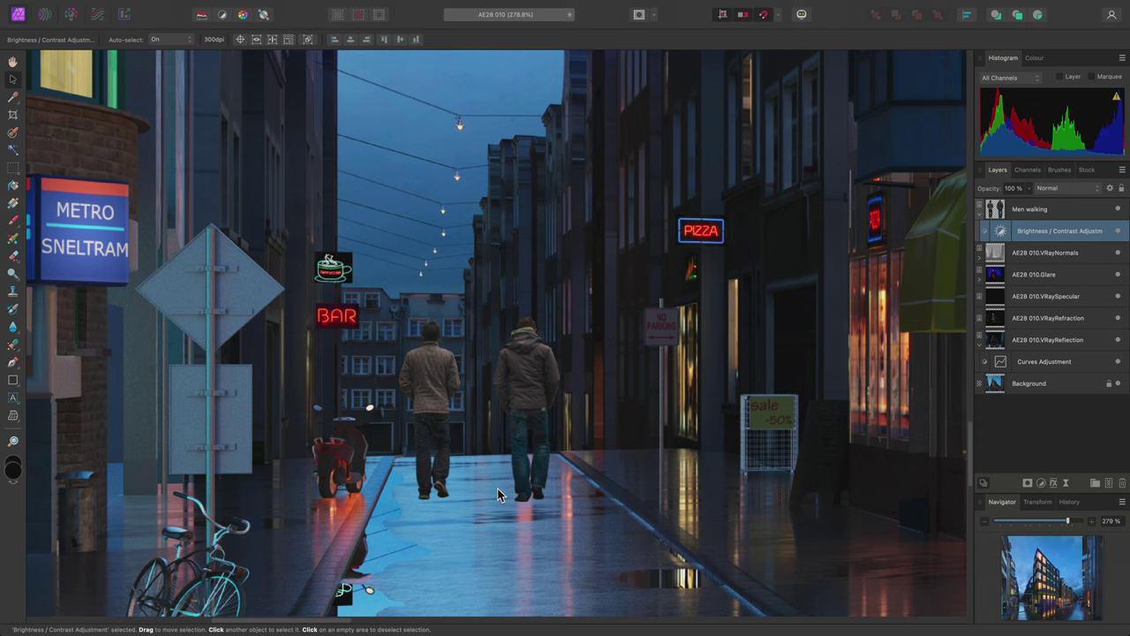
scroll(513, 472, "up", 5)
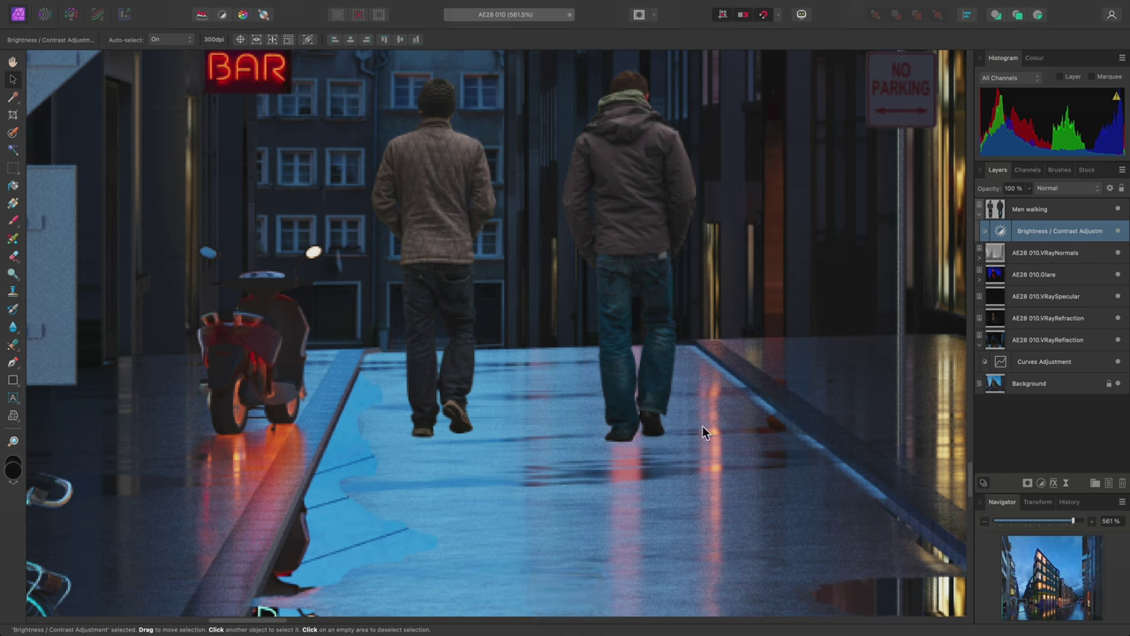
- Collapse Men walking and add an empty Pixel layer above VRayNormals
left_click(1060, 253)
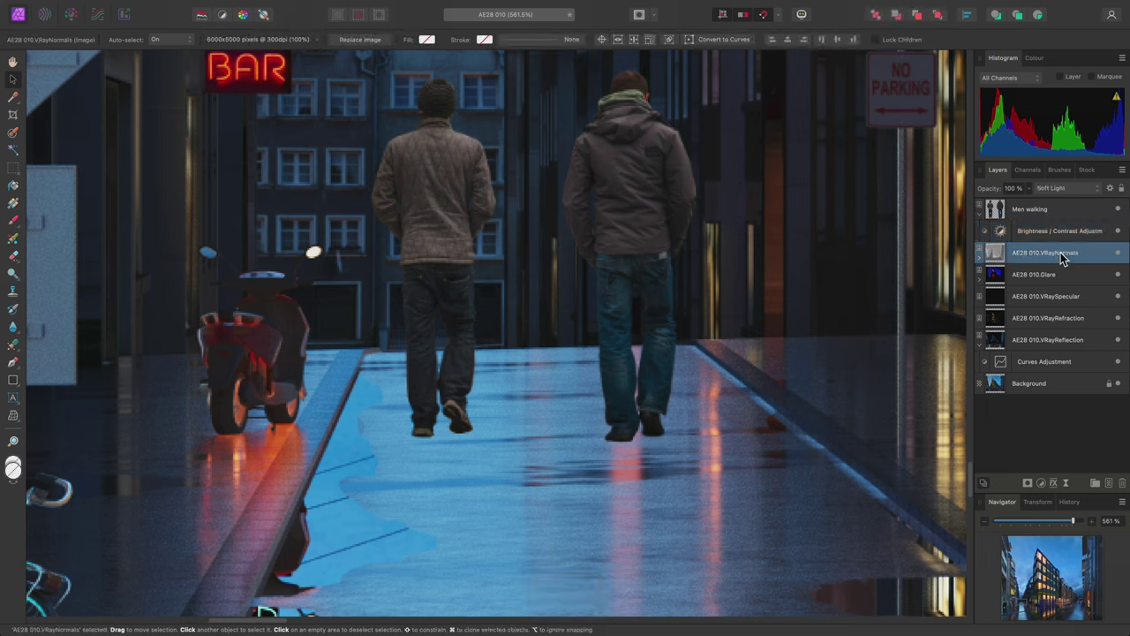
left_click(979, 214)
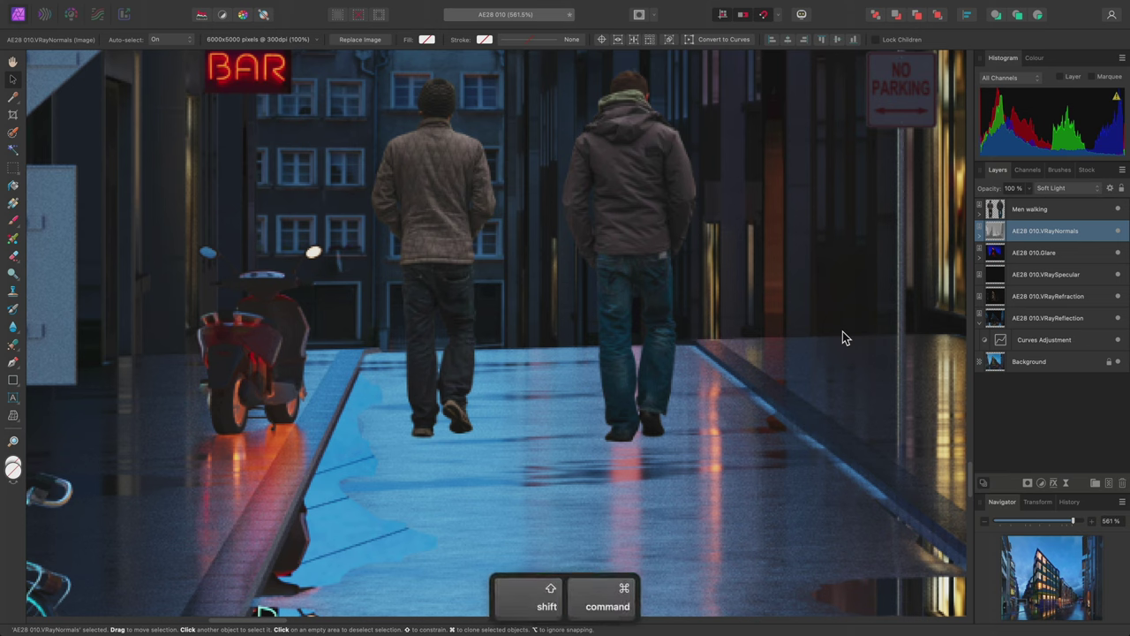
key("shift+super+n")
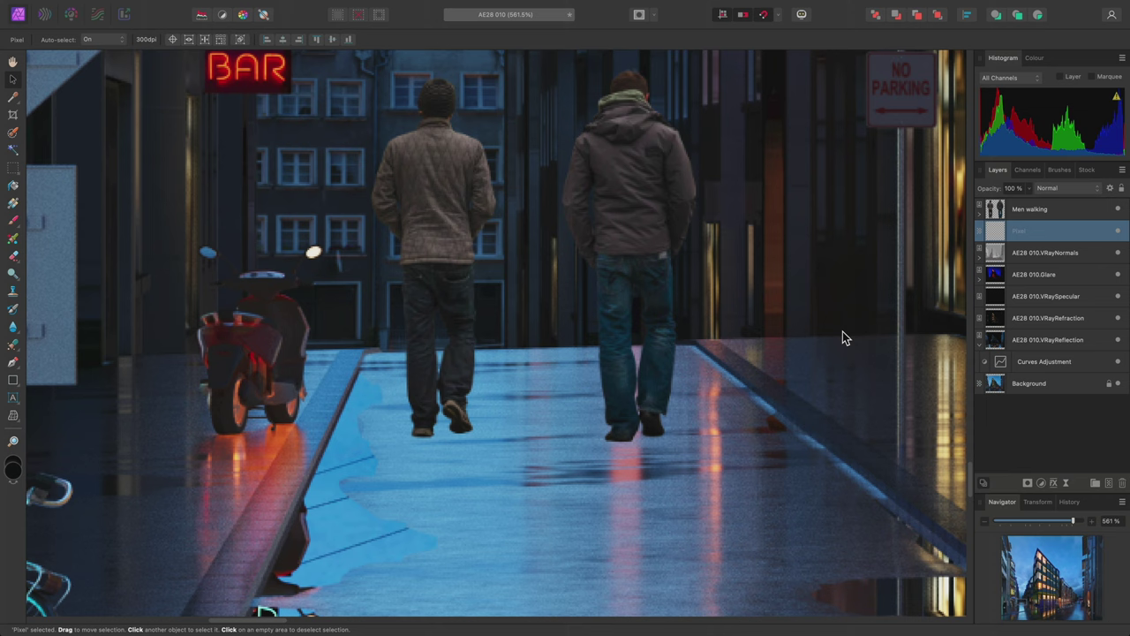
- Flatten the Paint Brush tip to 15% shape and 15% spacing, rotated to lie nearly flat
key("b")
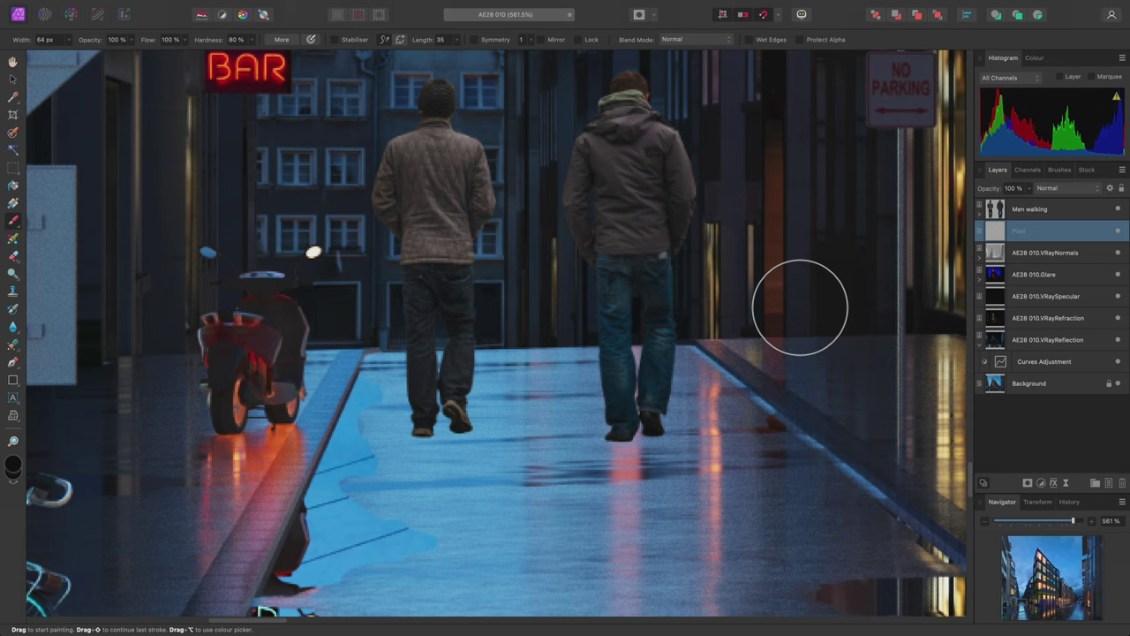
key("ctrl+alt")
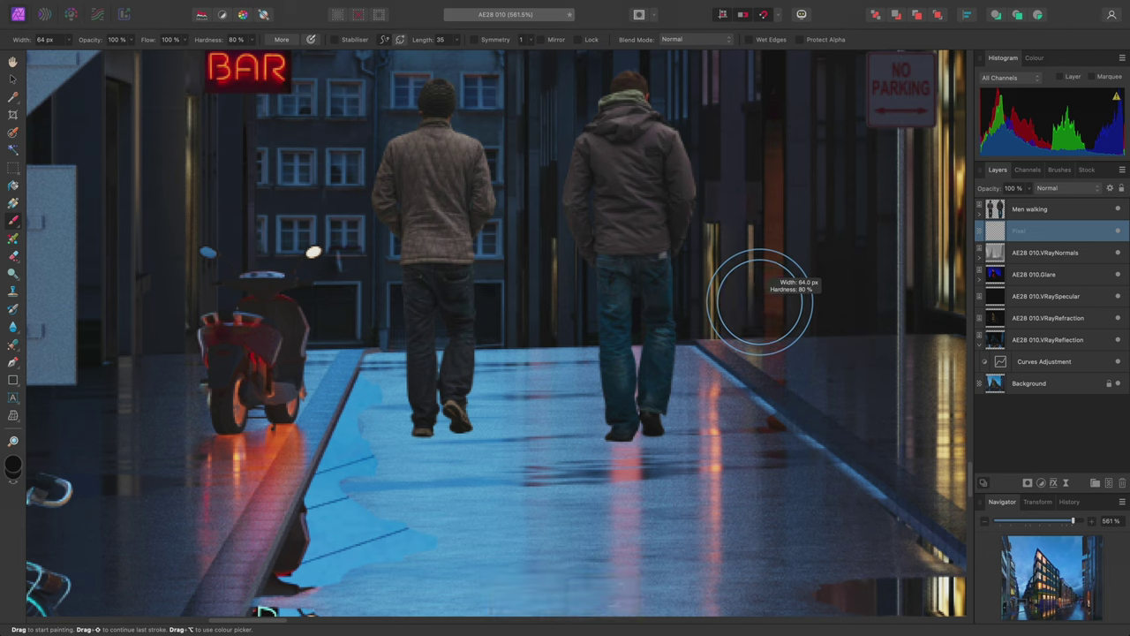
key("ctrl+alt+shift")
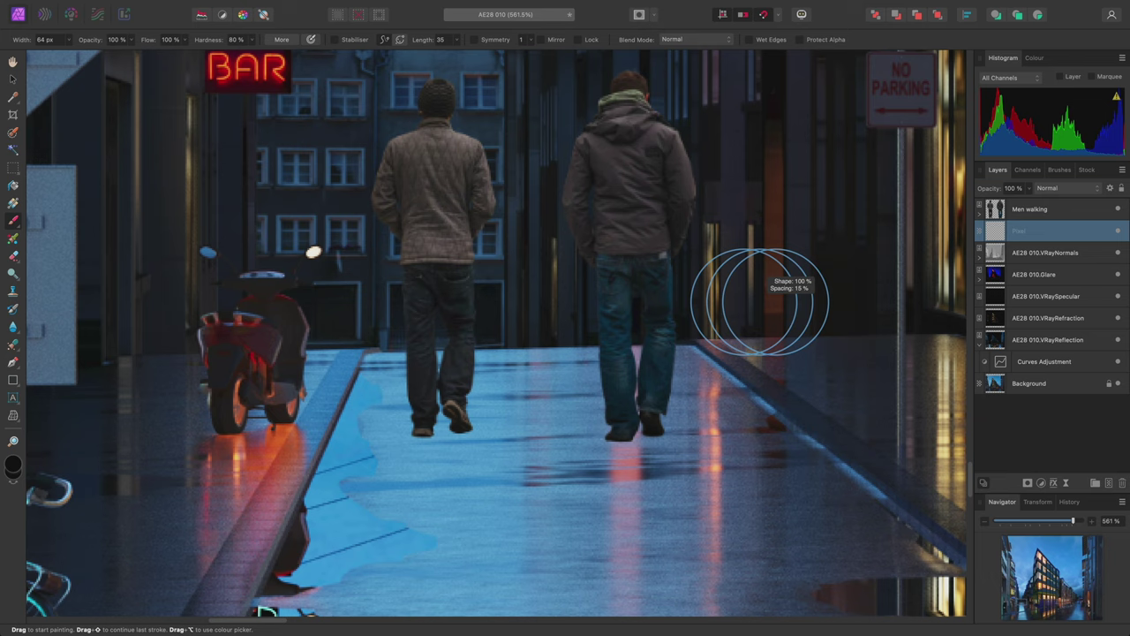
left_click_drag(760, 300, 707, 301)
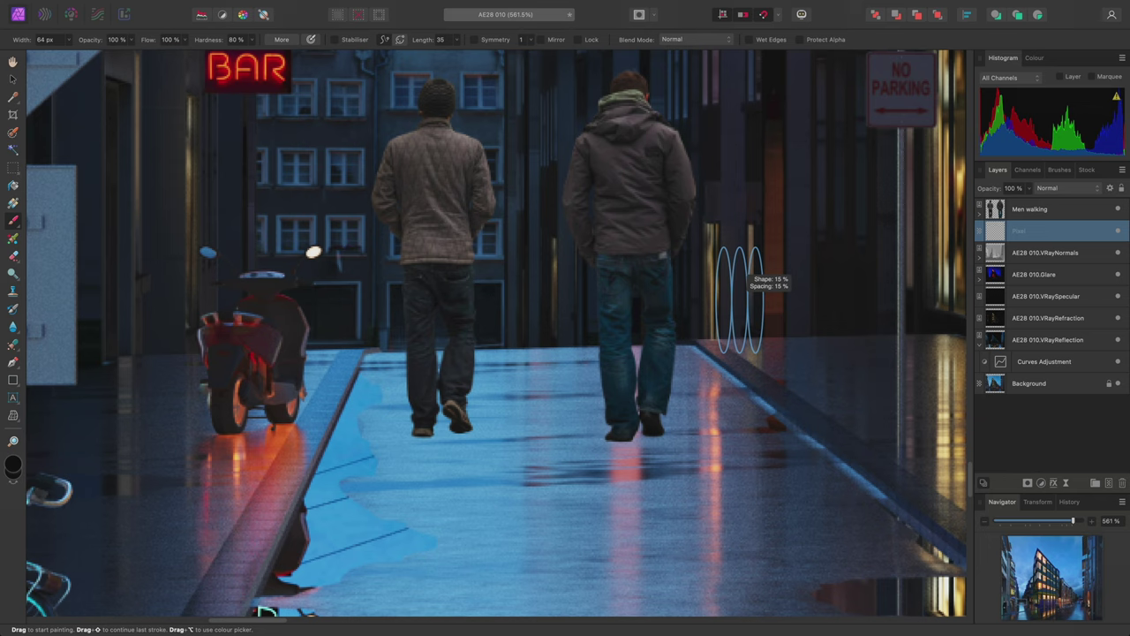
left_click_drag(740, 300, 739, 300)
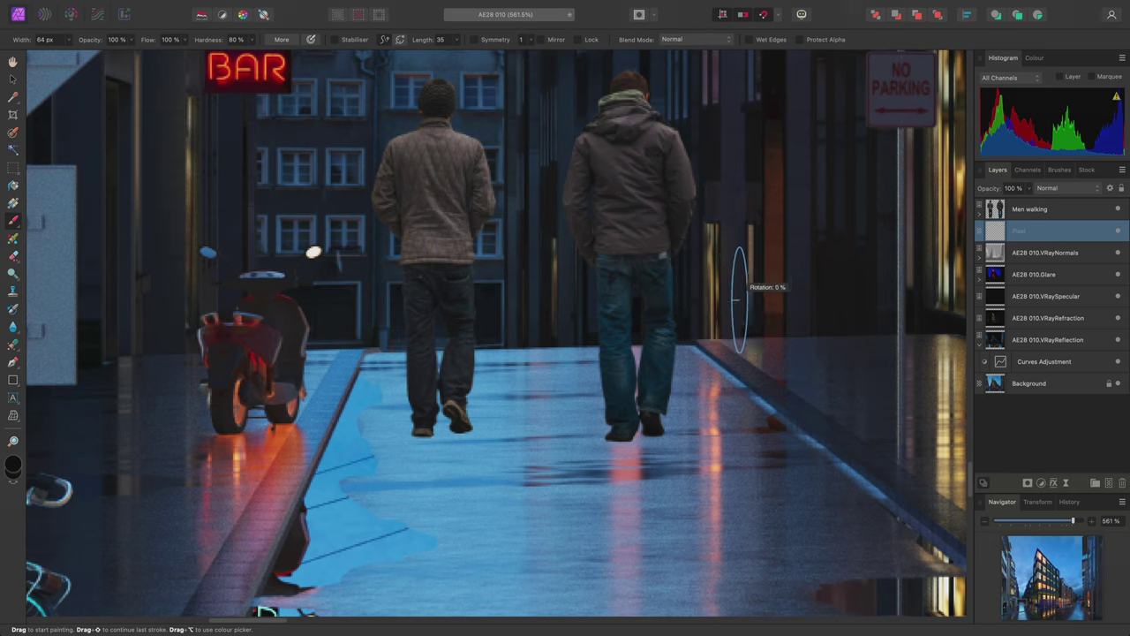
left_click_drag(739, 300, 737, 296)
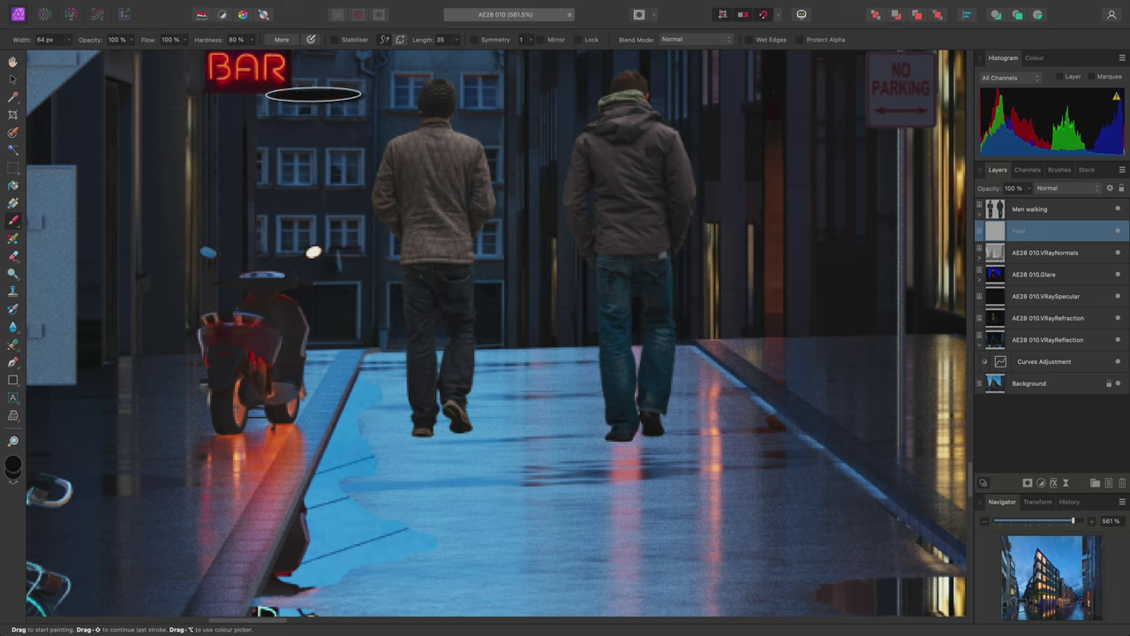
- Set the brush hardness to 0% for a fully soft tip
left_click(250, 40)
left_click(237, 56)
left_click_drag(237, 55, 170, 59)
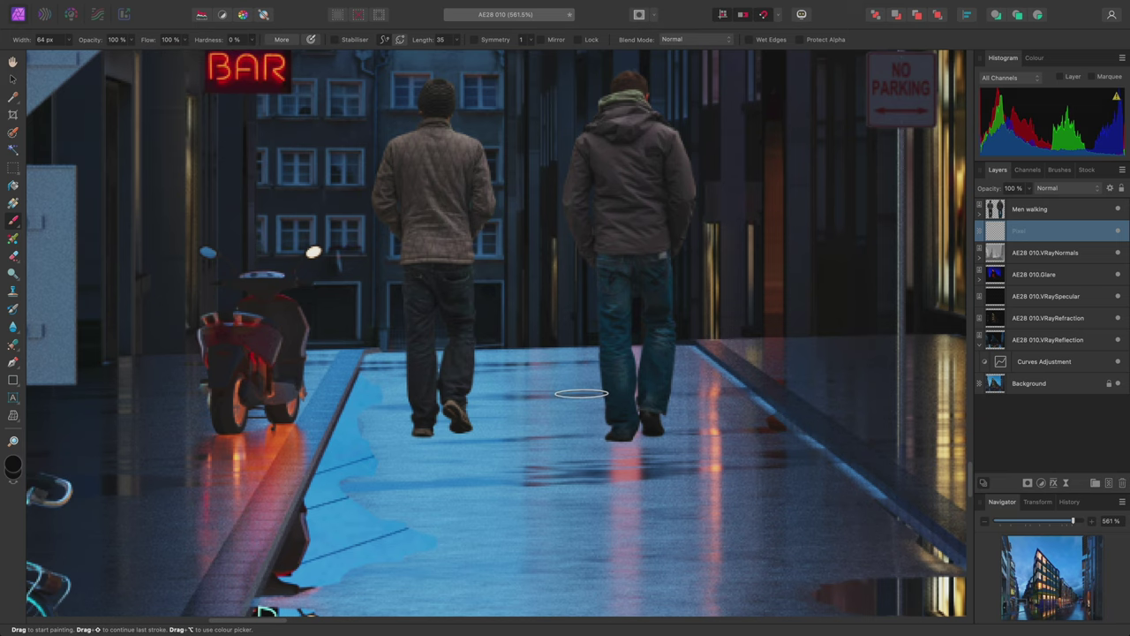
- Paint soft shadows under both men's shoes, undoing one stray dab
scroll(588, 444, "up", 4)
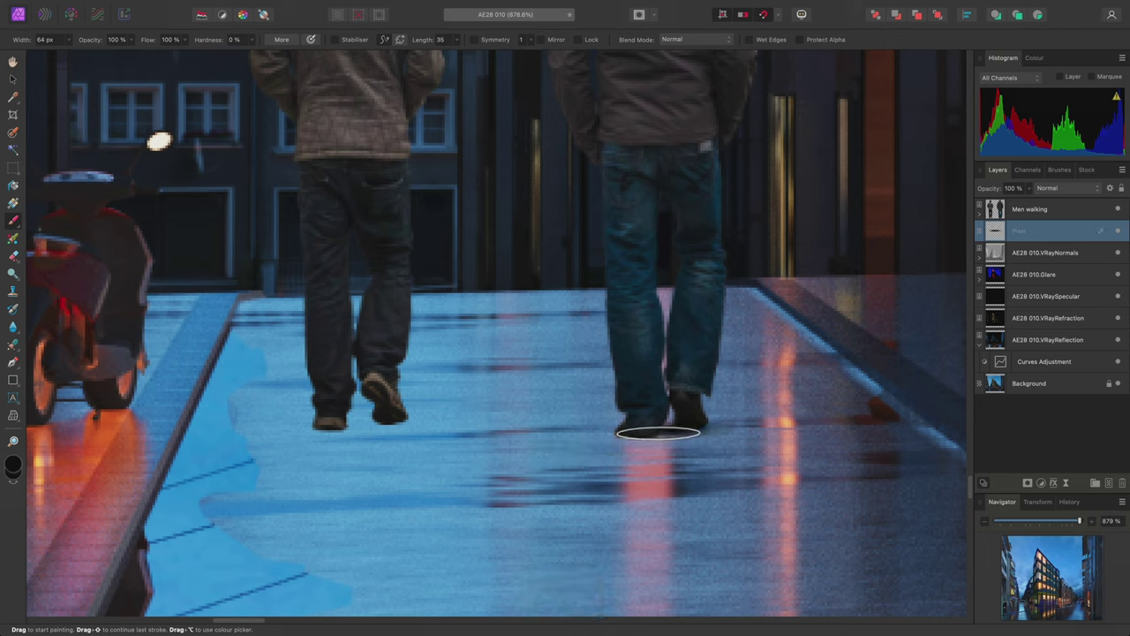
left_click_drag(659, 431, 624, 432)
left_click(399, 431)
left_click_drag(398, 432, 341, 429)
left_click(484, 457)
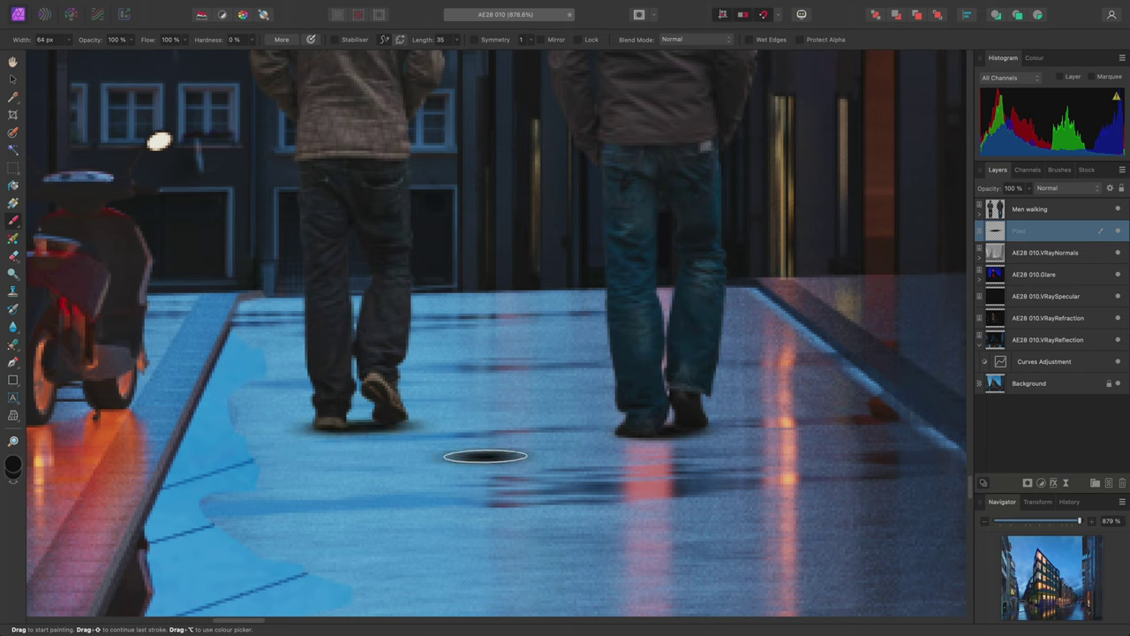
key("super+z")
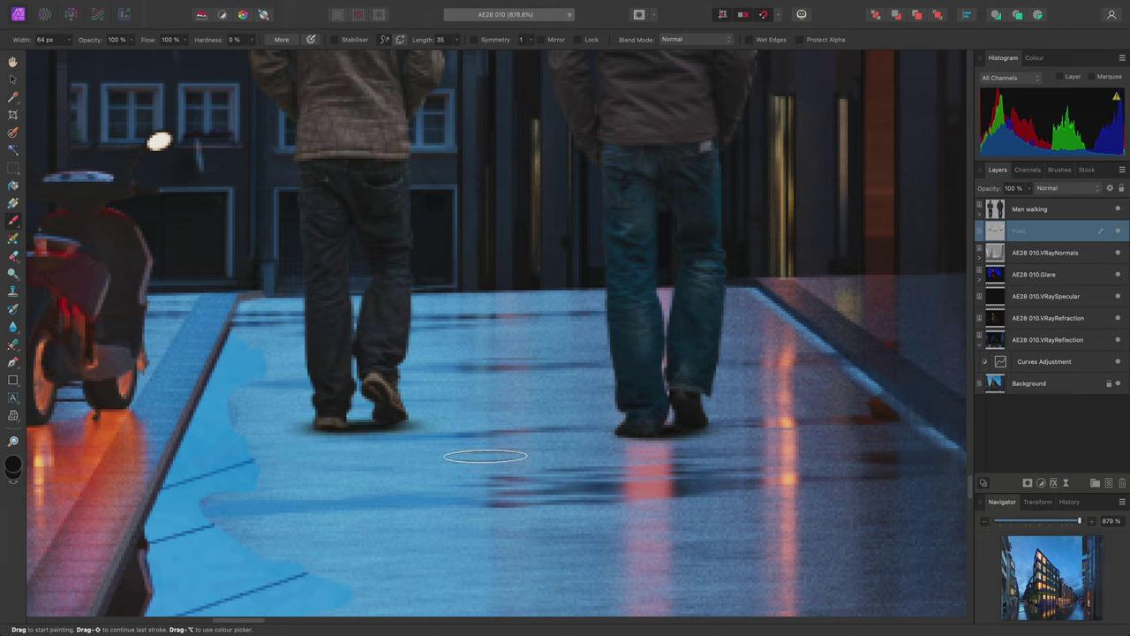
- Rename the Pixel layer to 'Shadows' and fit the whole image in the window
key("h")
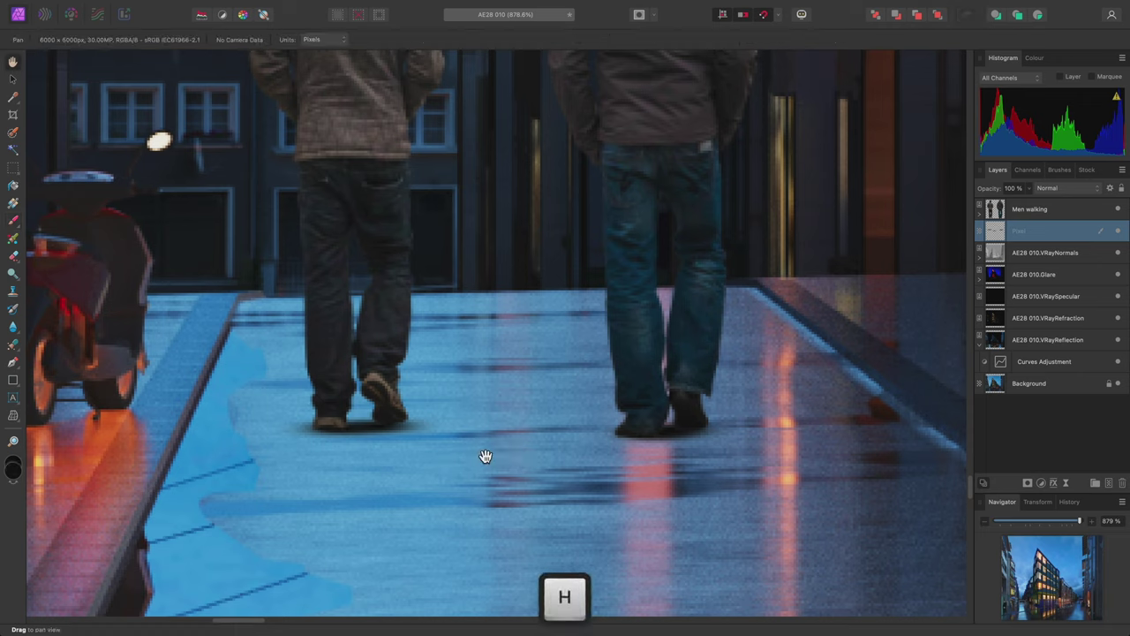
double_click(1020, 233)
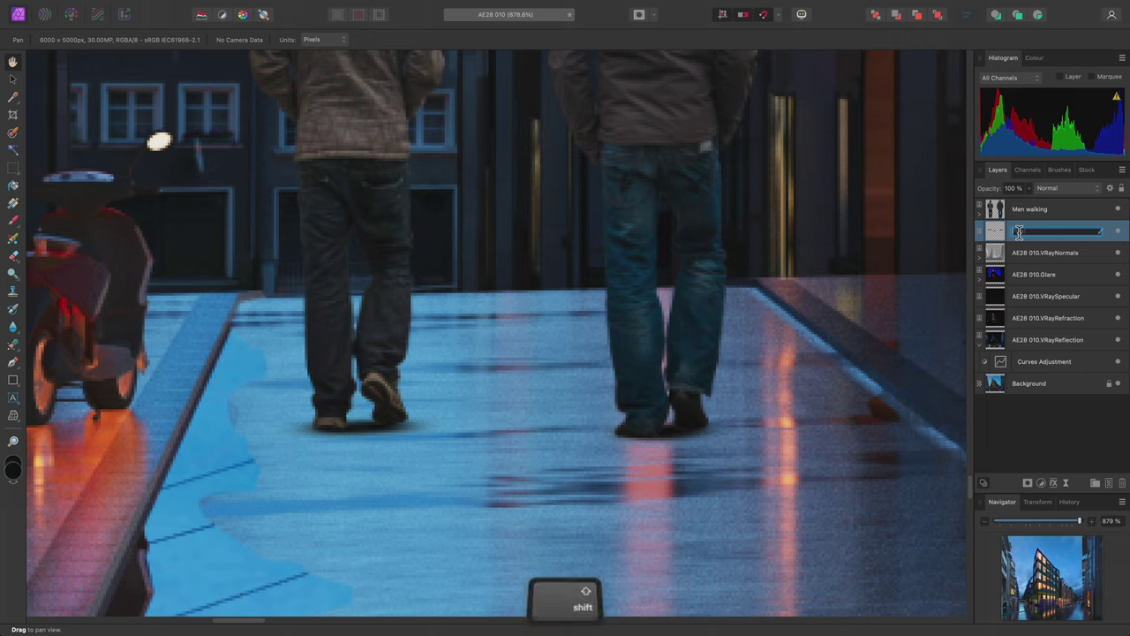
type("Shadows")
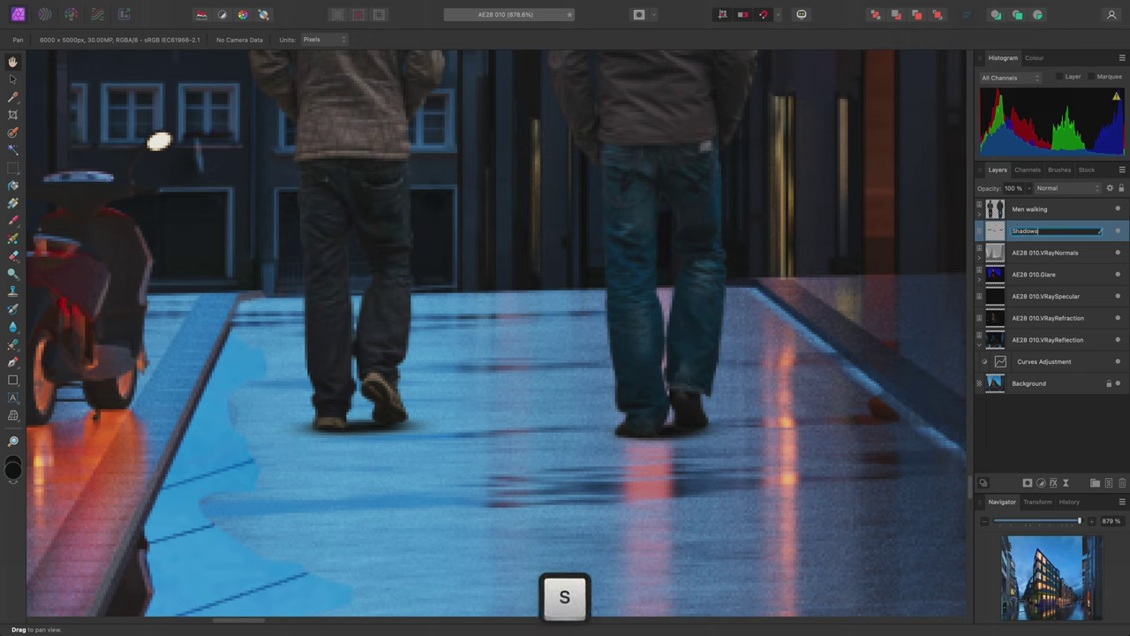
key("Return")
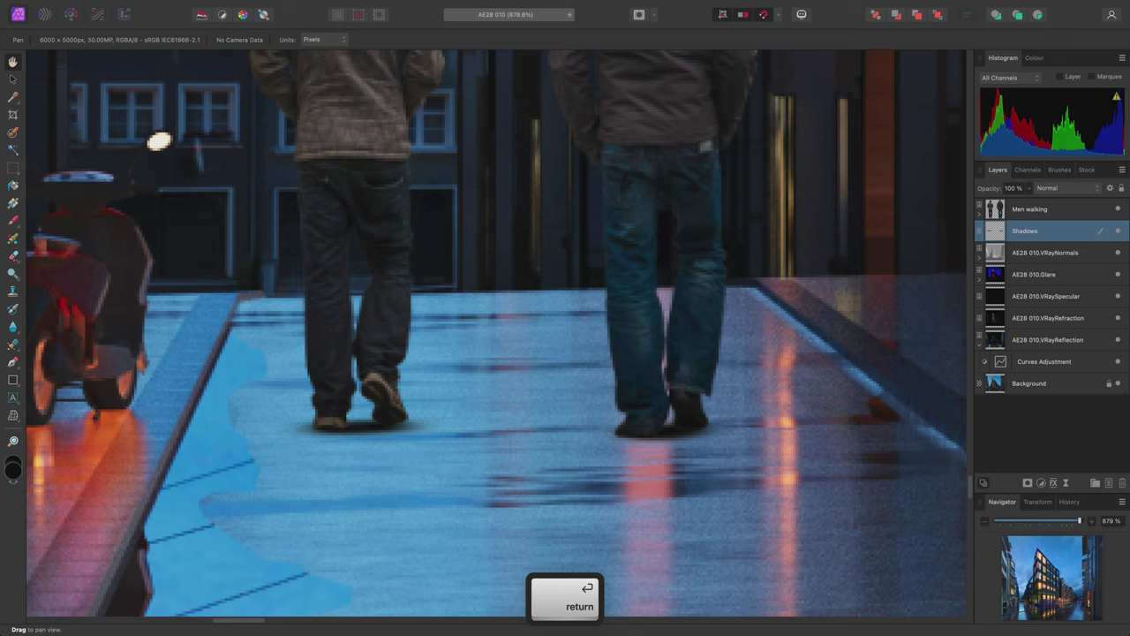
key("super+0")
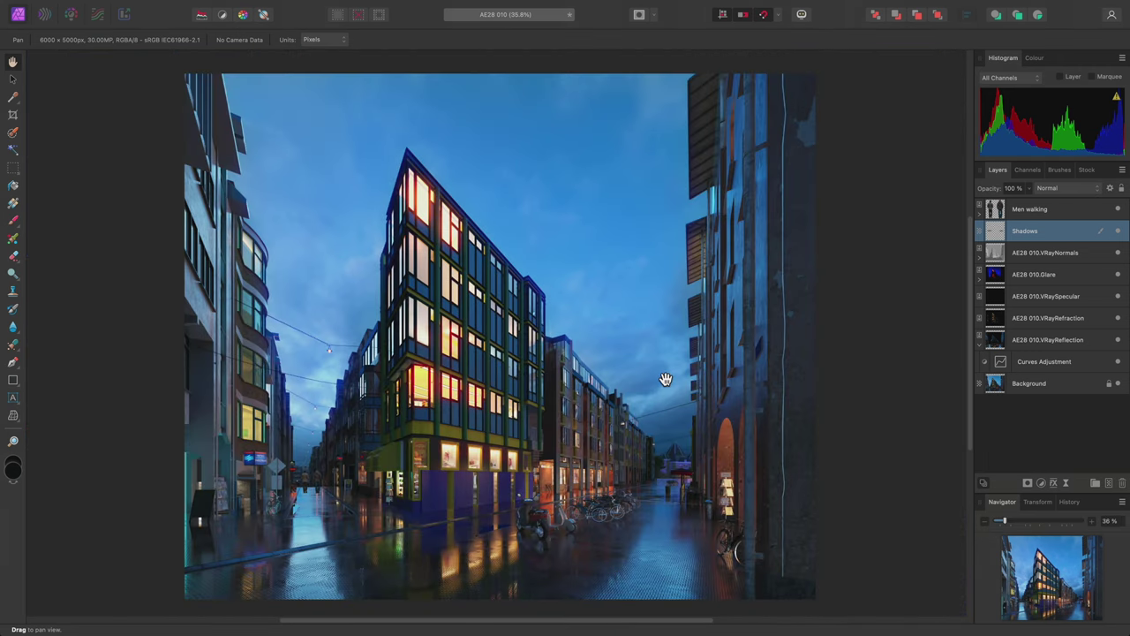
- Drag Woman with camera.png from Finder's Cutouts folder over the Affinity Photo canvas
key("super+Tab")
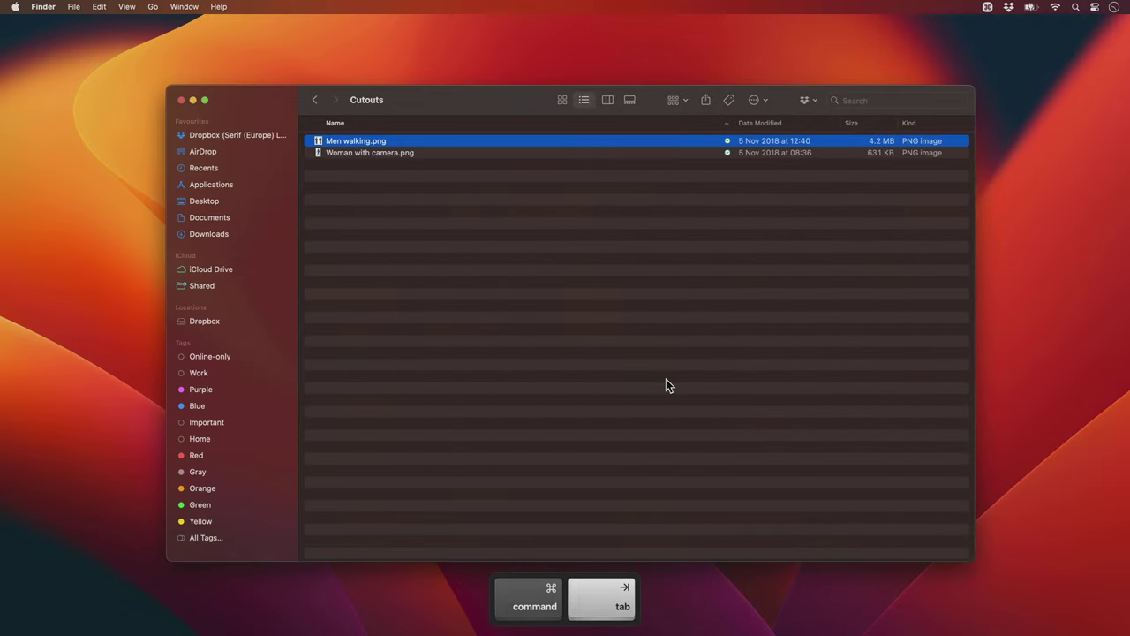
left_click(416, 156)
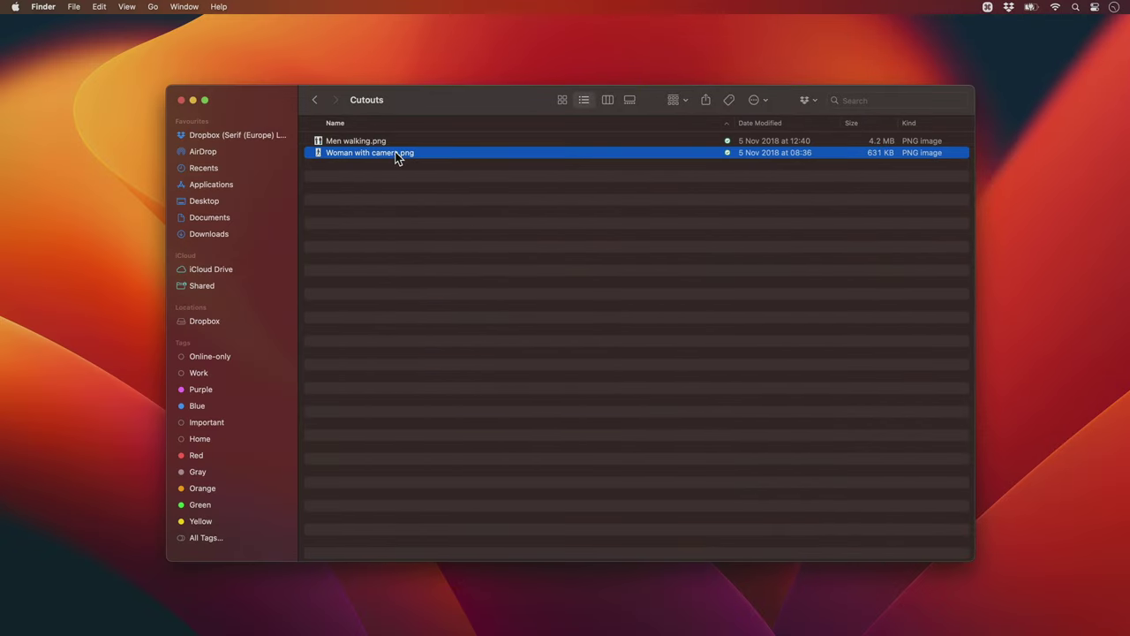
left_click_drag(395, 157, 655, 328)
key("super+Tab")
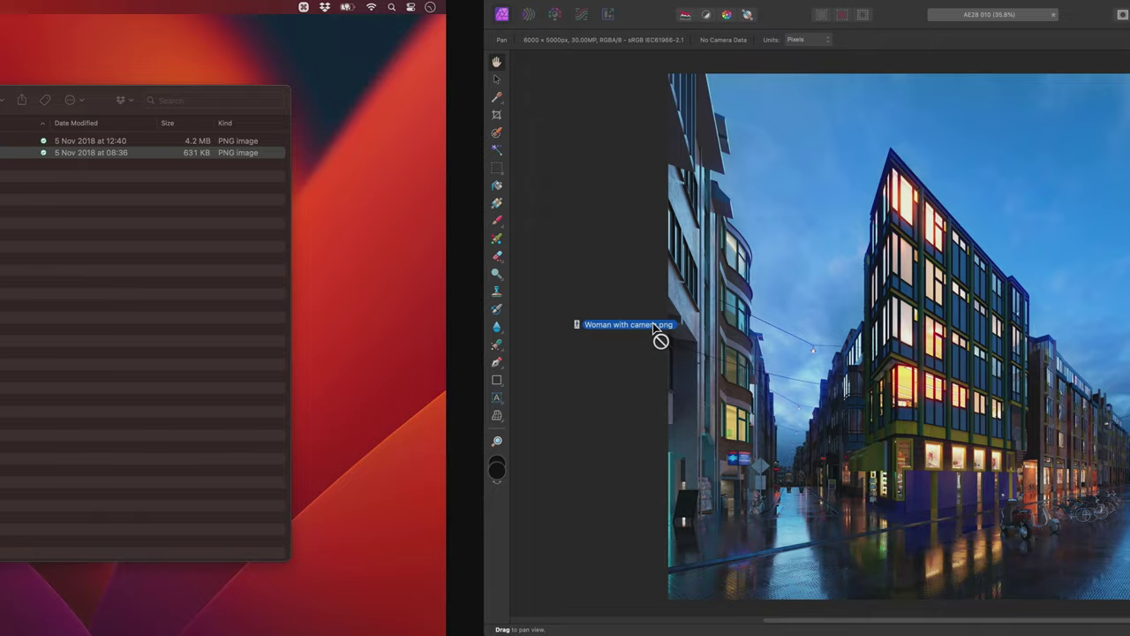
left_click_drag(654, 327, 578, 340)
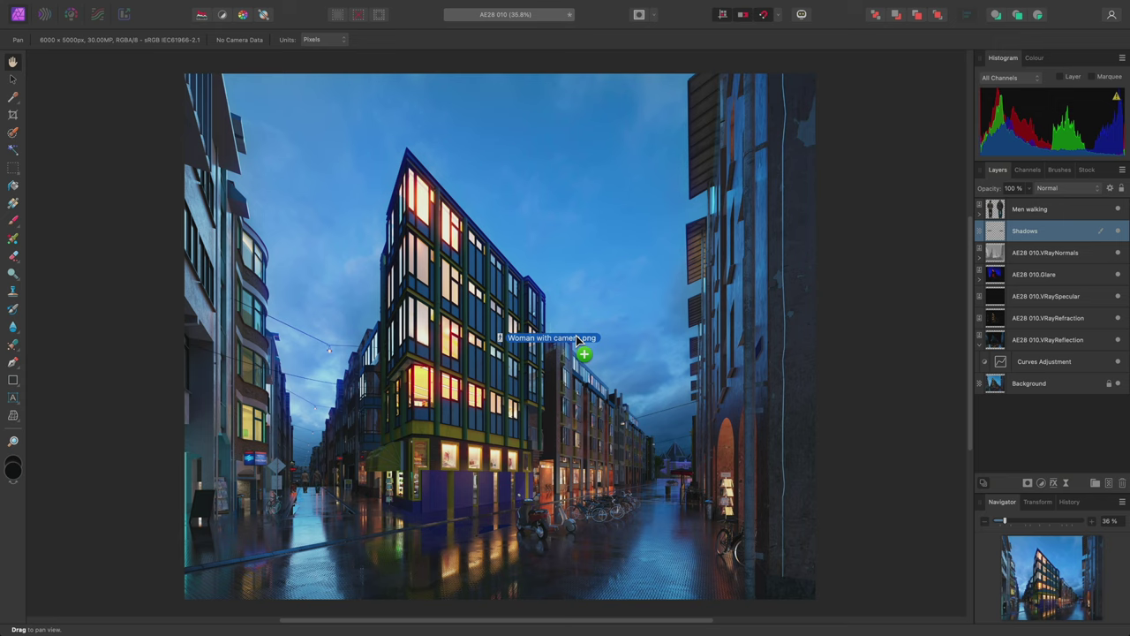
- Drop the woman cutout in and place her large, walking on the street before the shop
left_click_drag(576, 335, 577, 339)
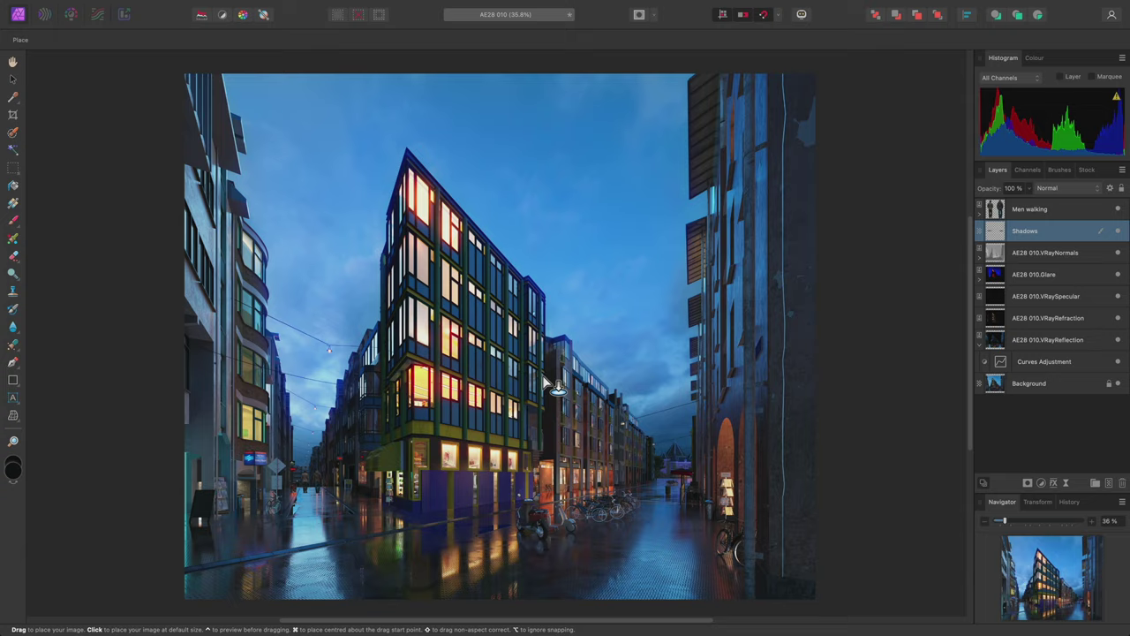
scroll(512, 366, "down", 2)
scroll(512, 366, "left", 2)
scroll(451, 381, "up", 8)
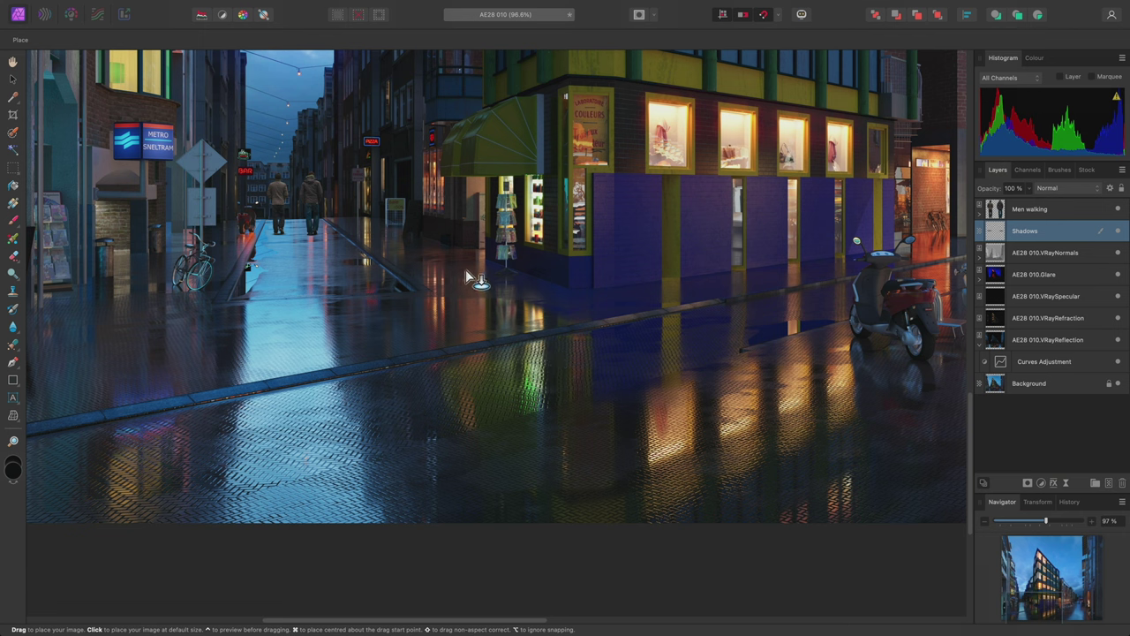
left_click_drag(465, 269, 676, 570)
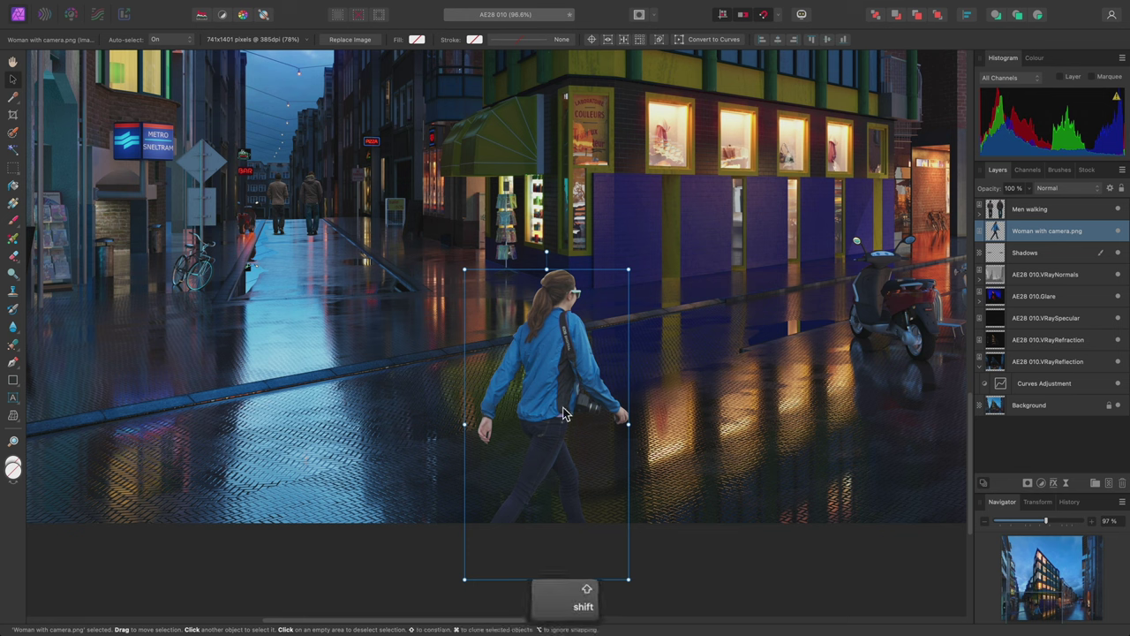
- Add a Brightness / Contrast adjustment that dims the woman slightly and boosts her contrast
key("shift+i")
key("alt+b")
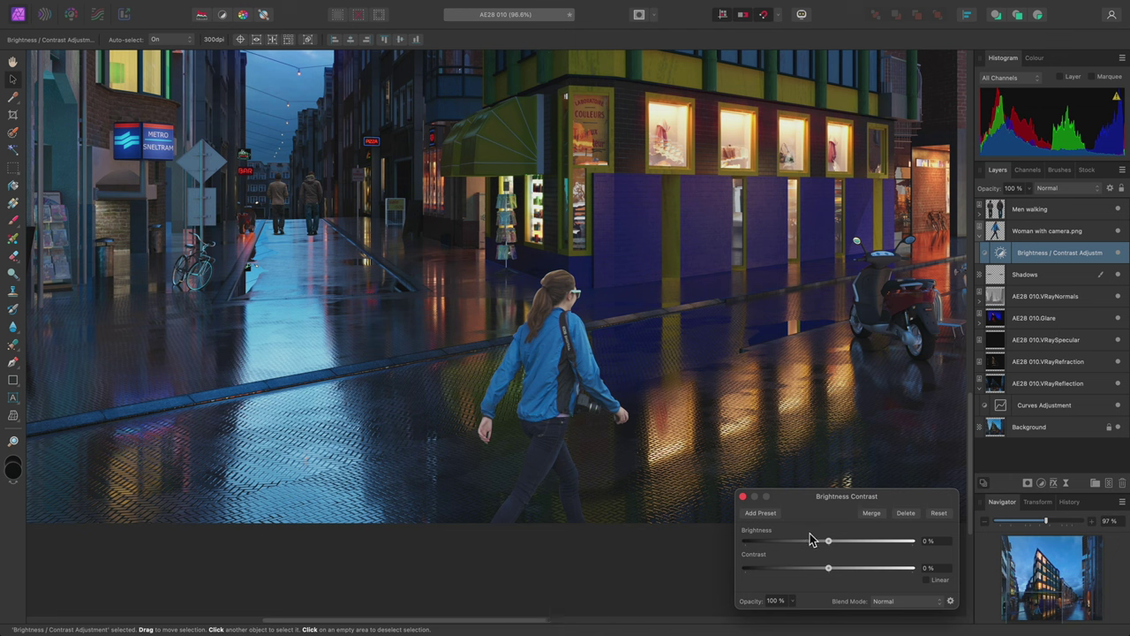
left_click_drag(830, 541, 846, 574)
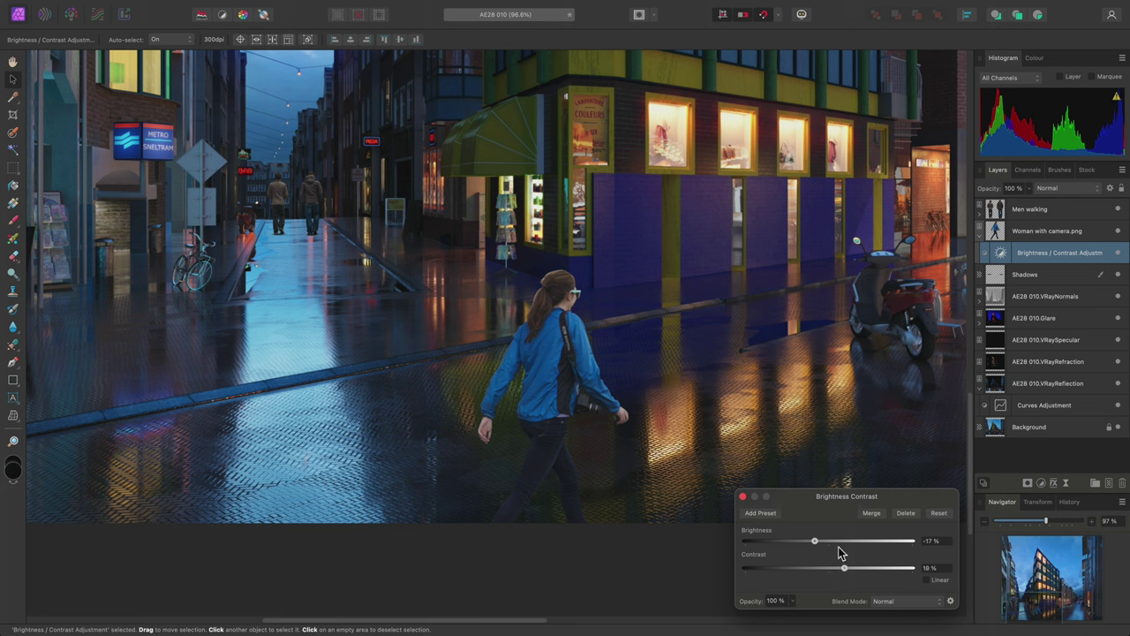
left_click(742, 497)
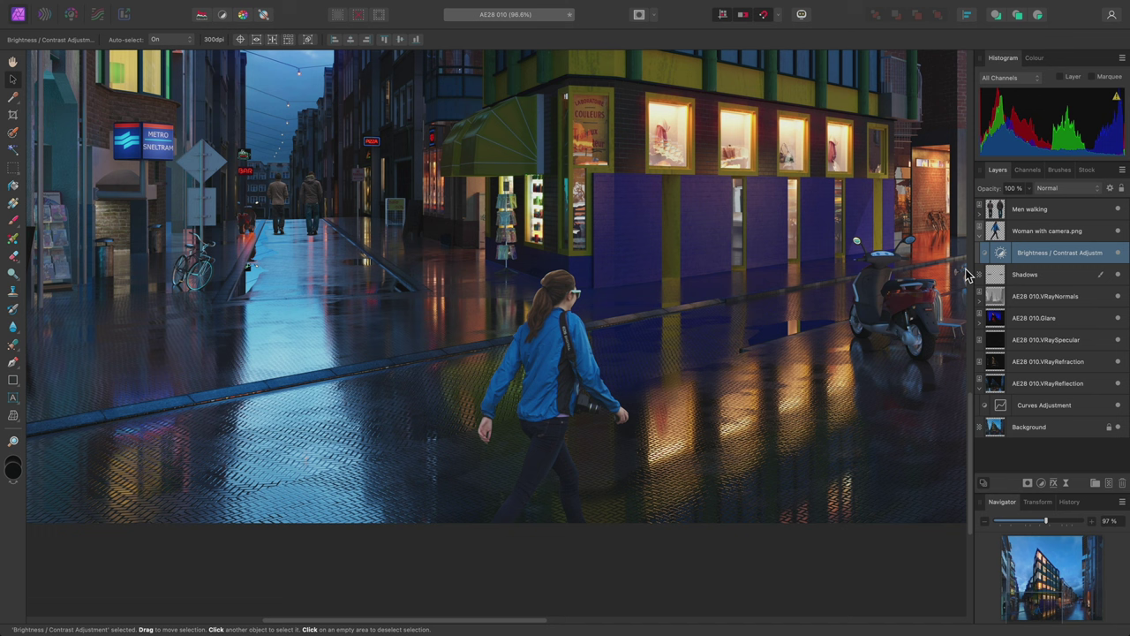
left_click(1083, 236)
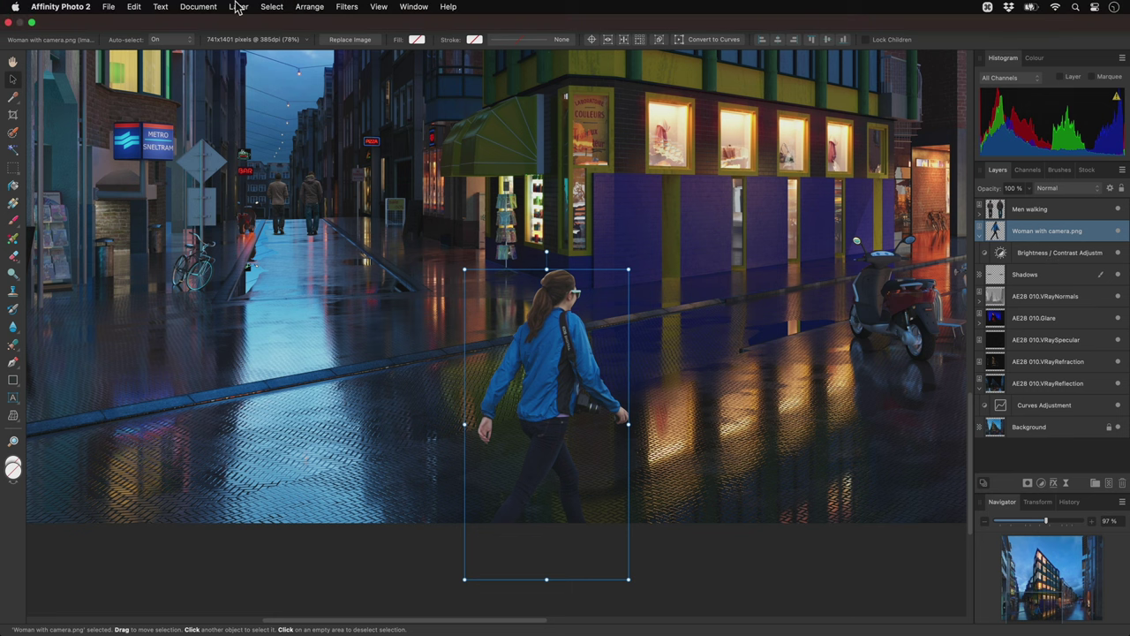
- Browse the Layer menu's live blur filters, then add a Live Motion Blur layer via Shift+Option+M
left_click(239, 7)
mouse_move(313, 164)
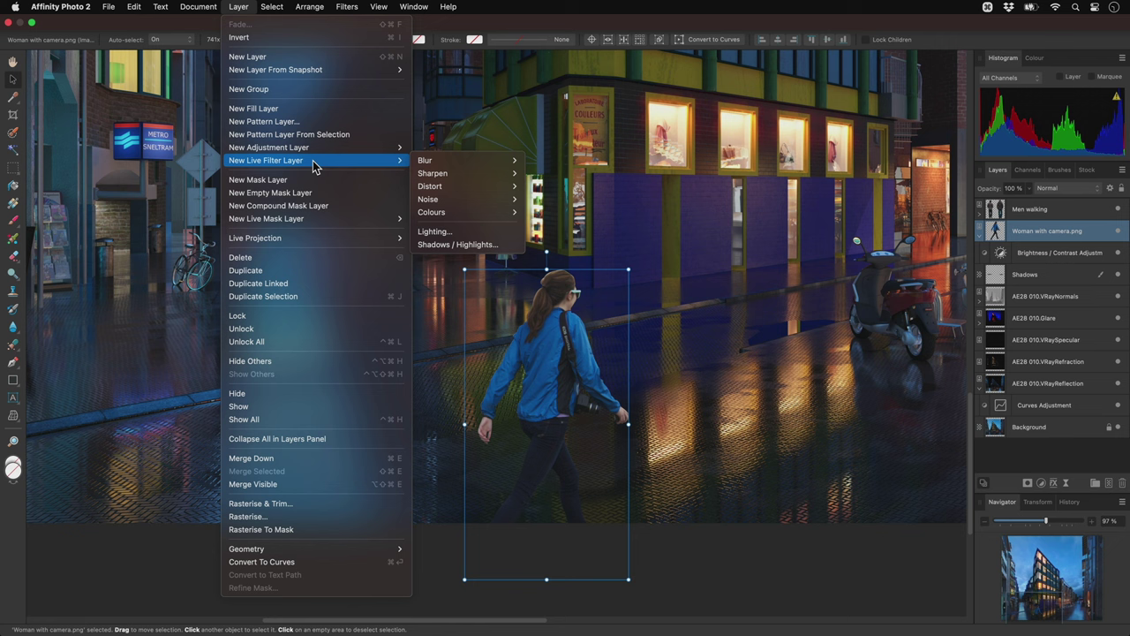
mouse_move(431, 164)
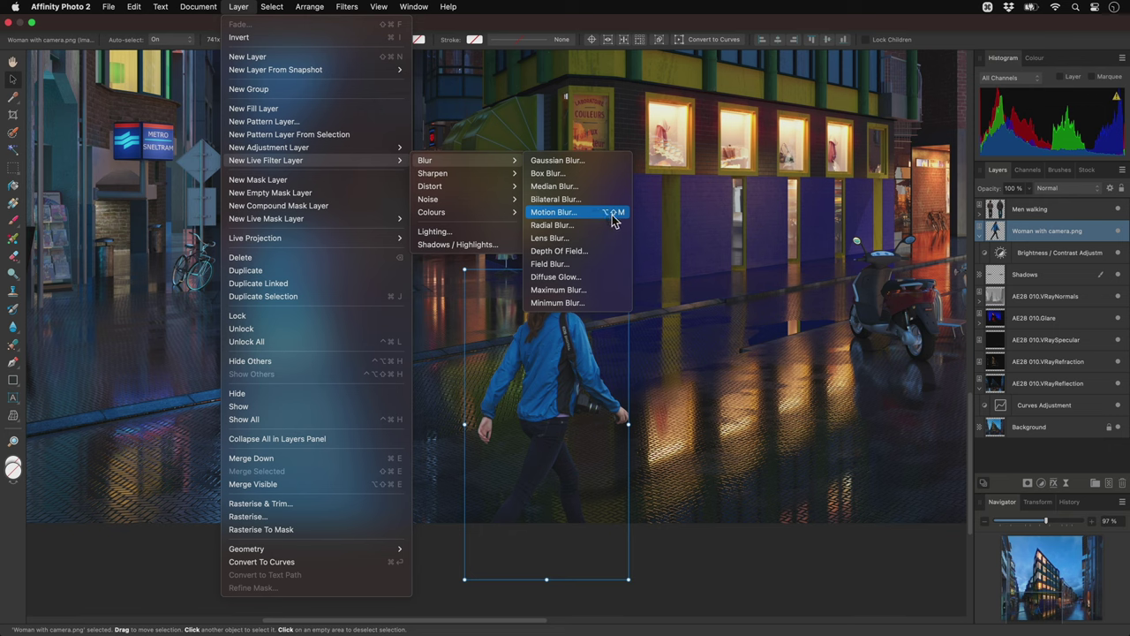
left_click(626, 333)
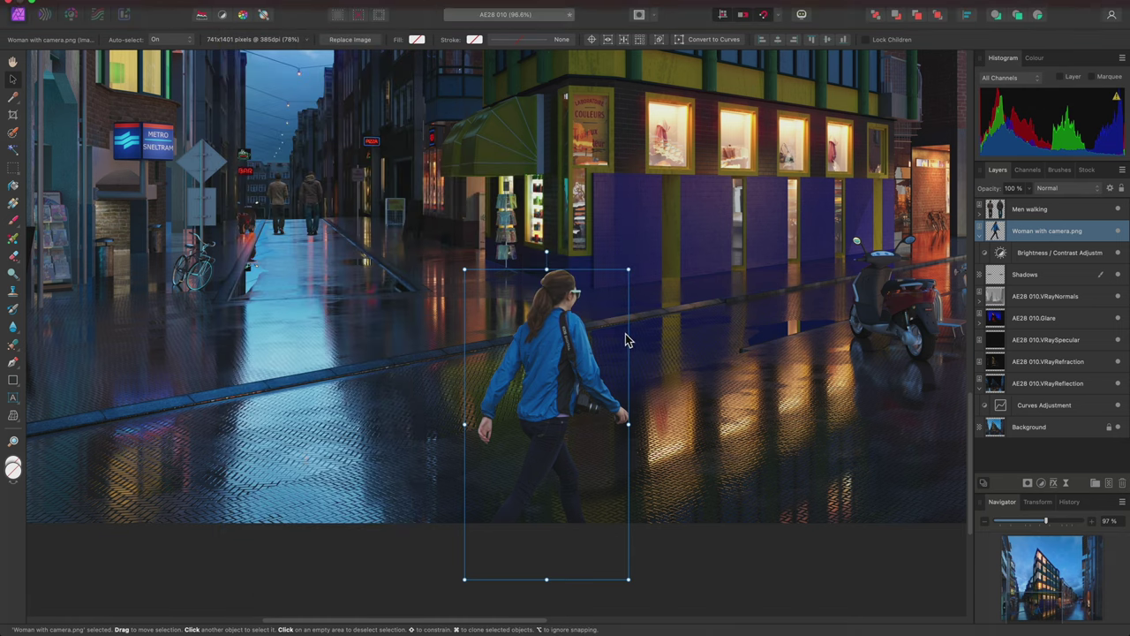
key("shift+alt+m")
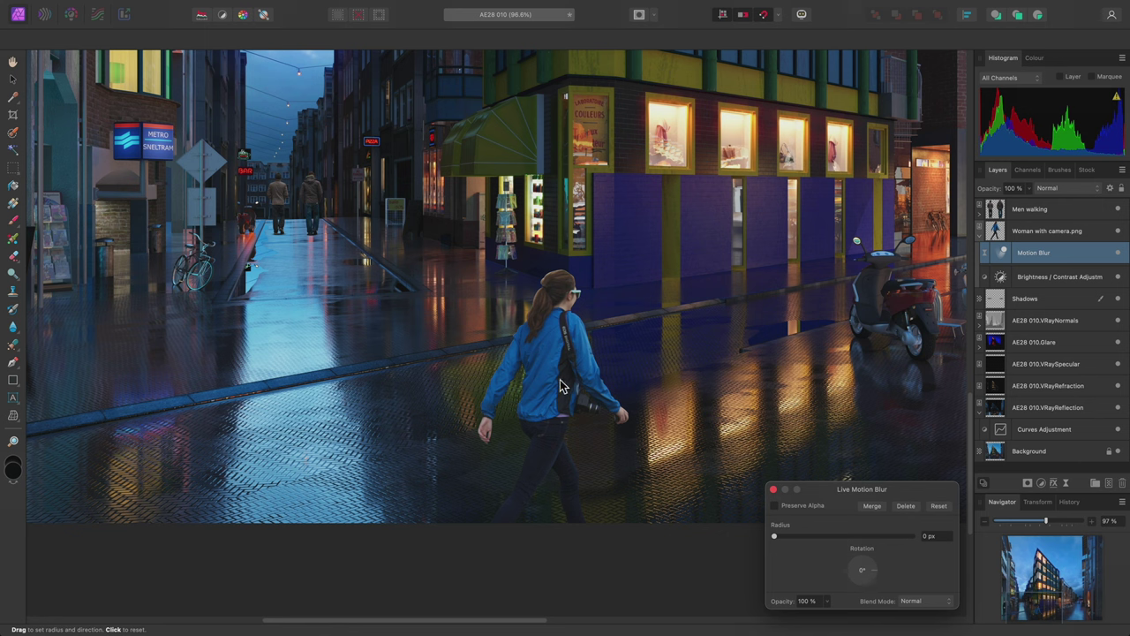
- Apply a strong 41.8 px motion blur to the woman and compare it on and off
mouse_move(559, 385)
left_mouse_down()
mouse_move(582, 372)
mouse_move(562, 371)
mouse_move(544, 394)
mouse_move(568, 396)
mouse_move(572, 377)
left_mouse_up()
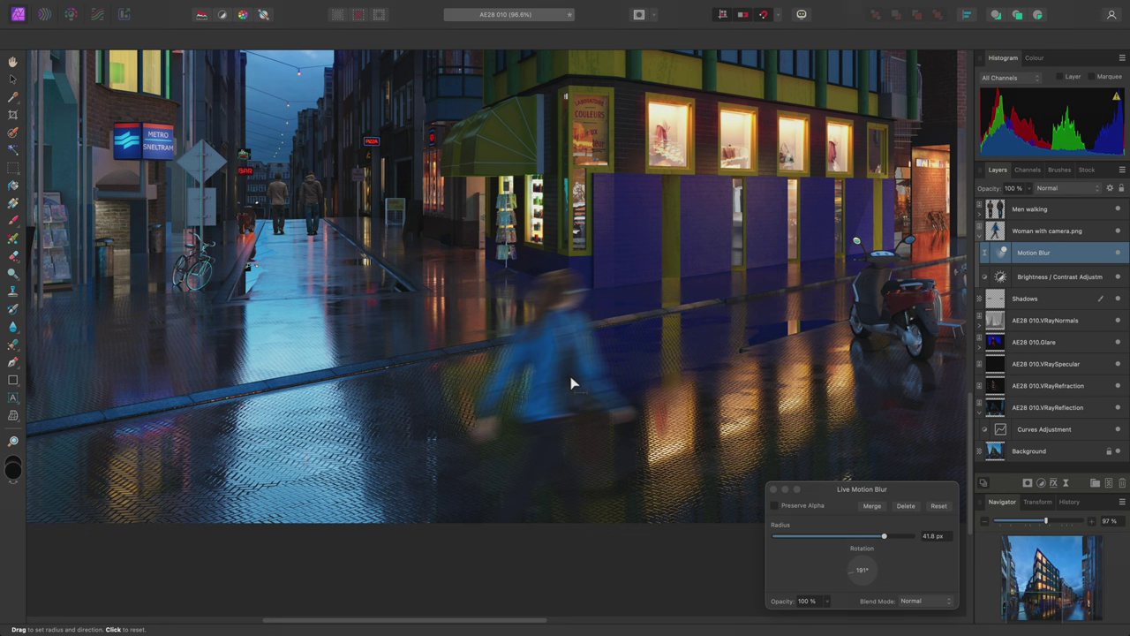
key("Escape")
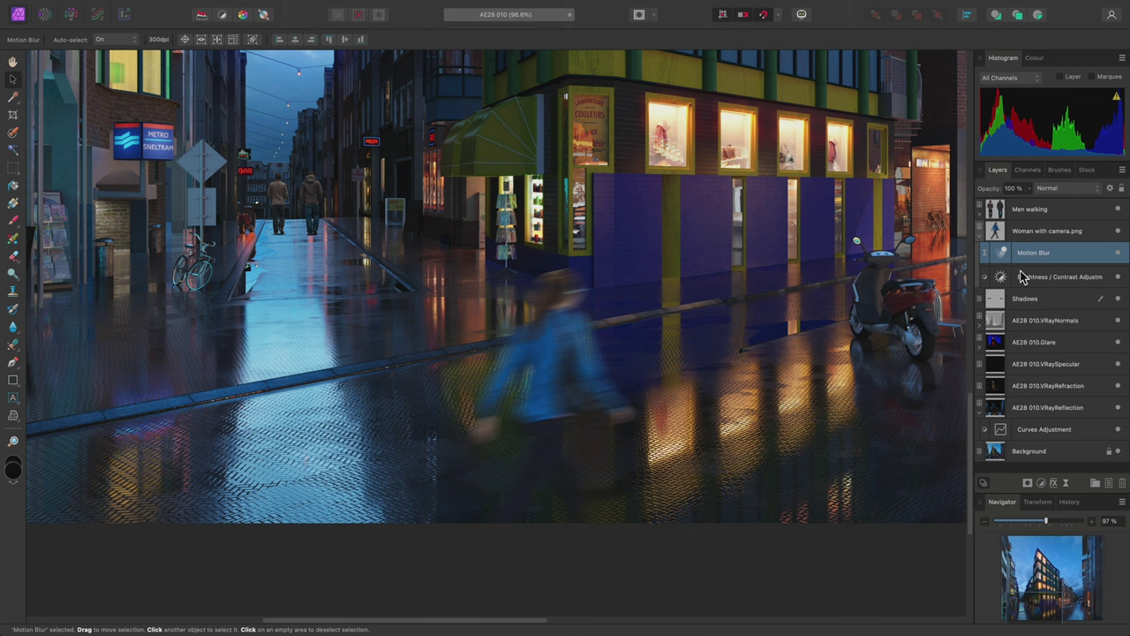
left_click(1118, 253)
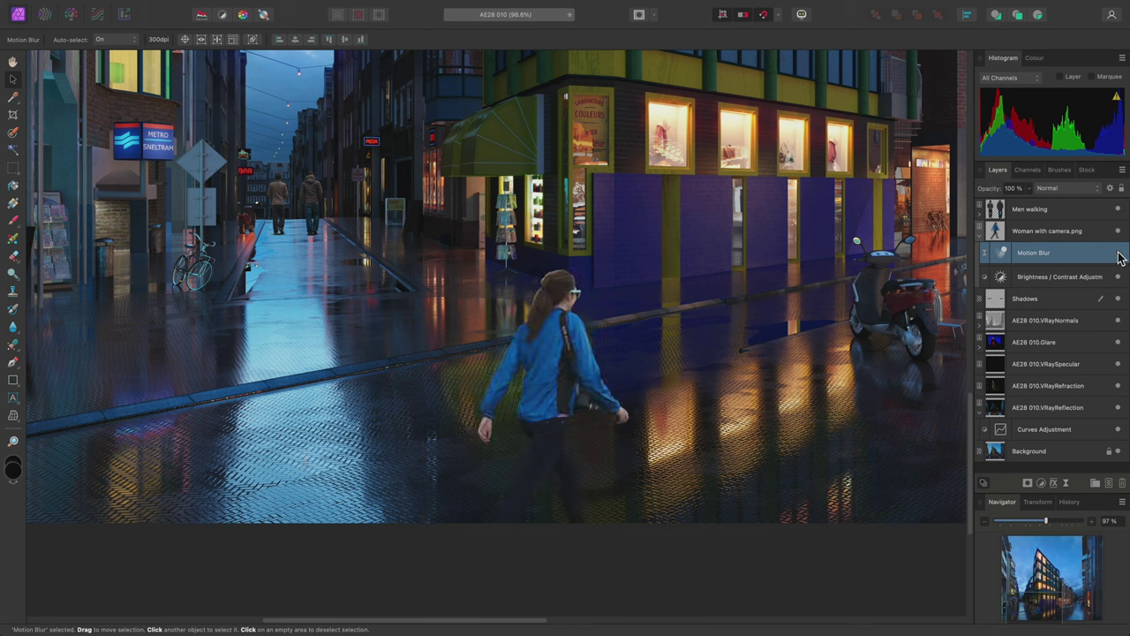
left_click(1118, 254)
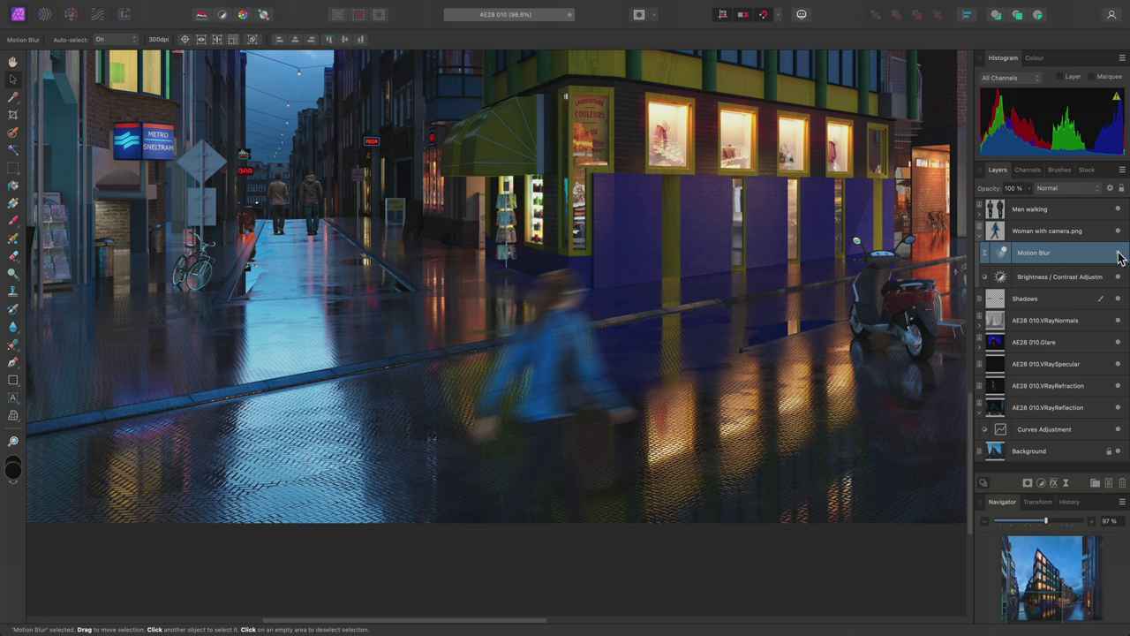
- Reduce the woman's motion blur radius to about 8.3 px
double_click(1007, 253)
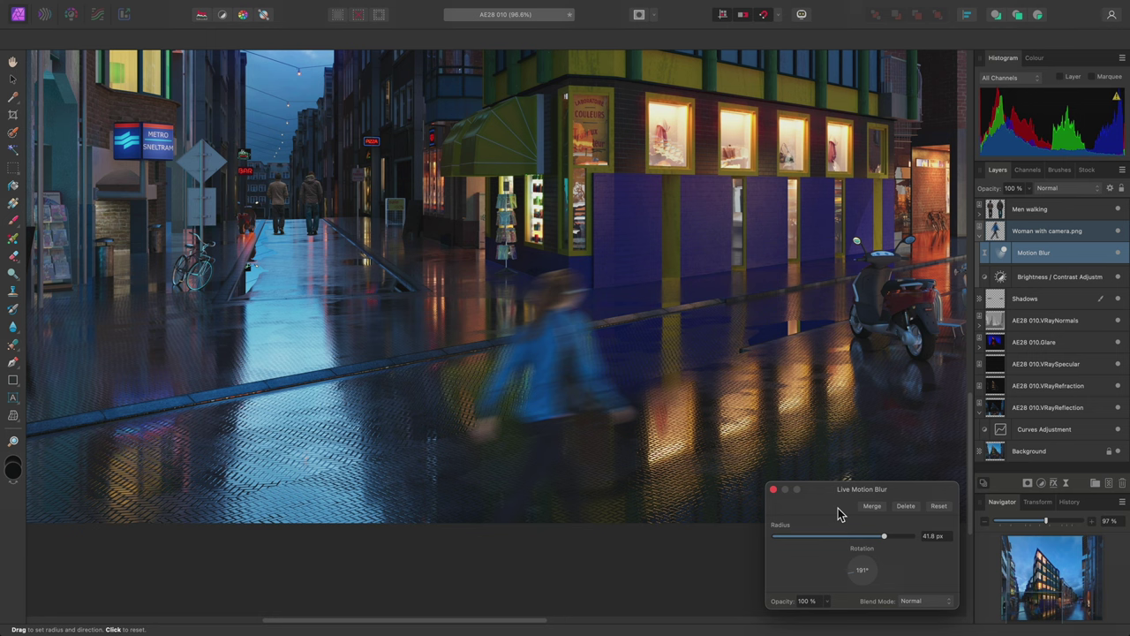
mouse_move(849, 536)
left_mouse_down()
mouse_move(825, 546)
mouse_move(840, 545)
left_mouse_up()
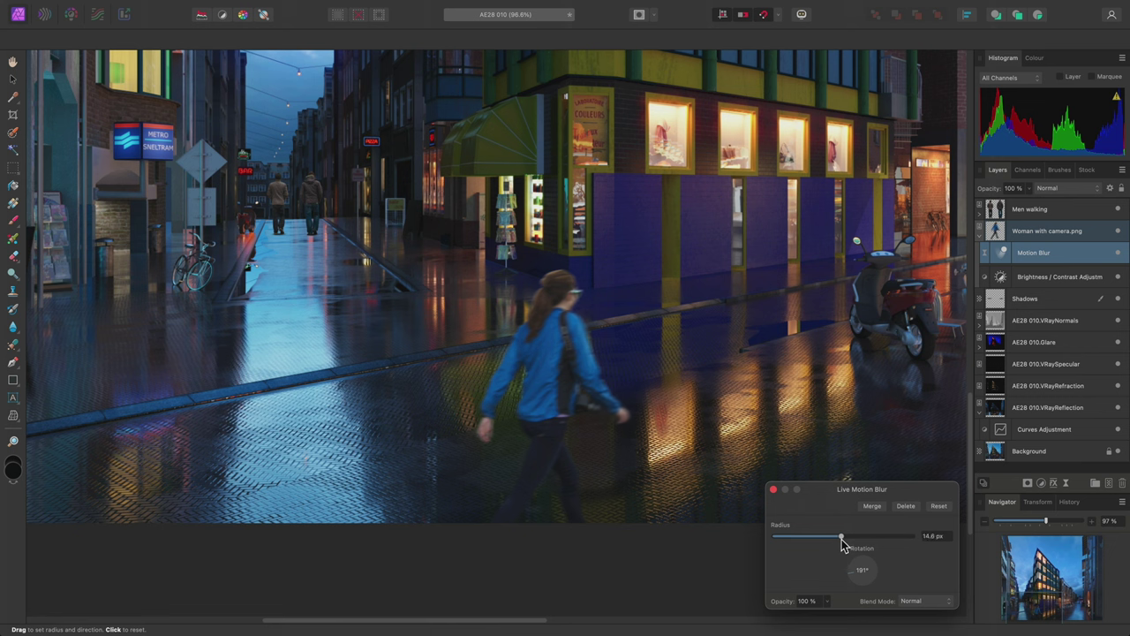
key("Escape")
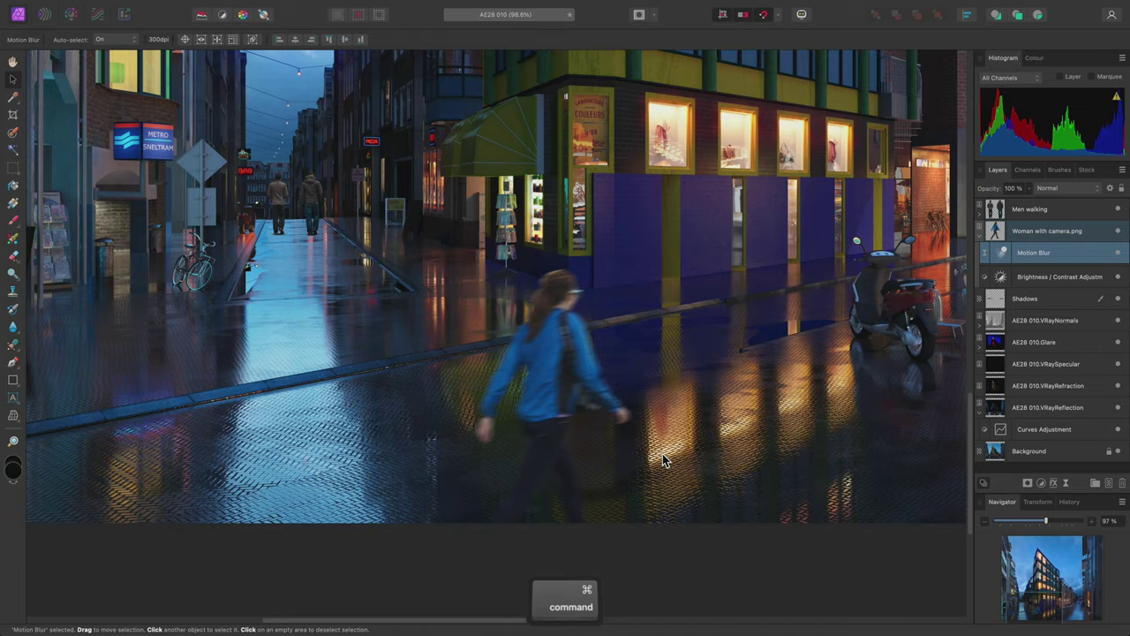
- Group the Shadows, Woman with camera.png and Men walking layers and name the group Cutouts
key("super+0")
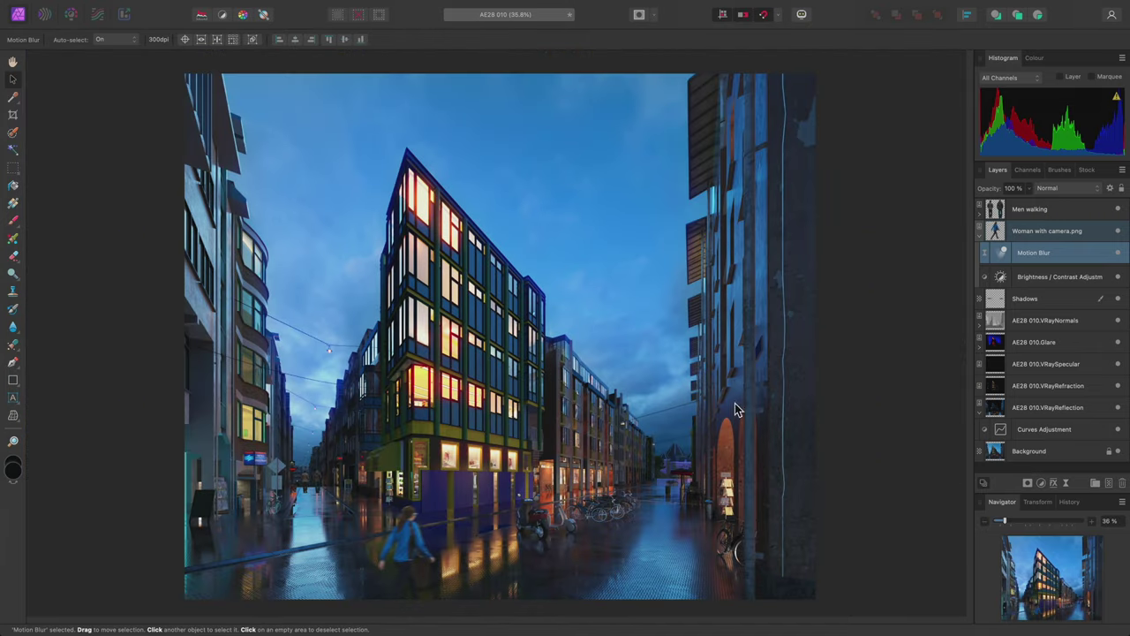
left_click(980, 236)
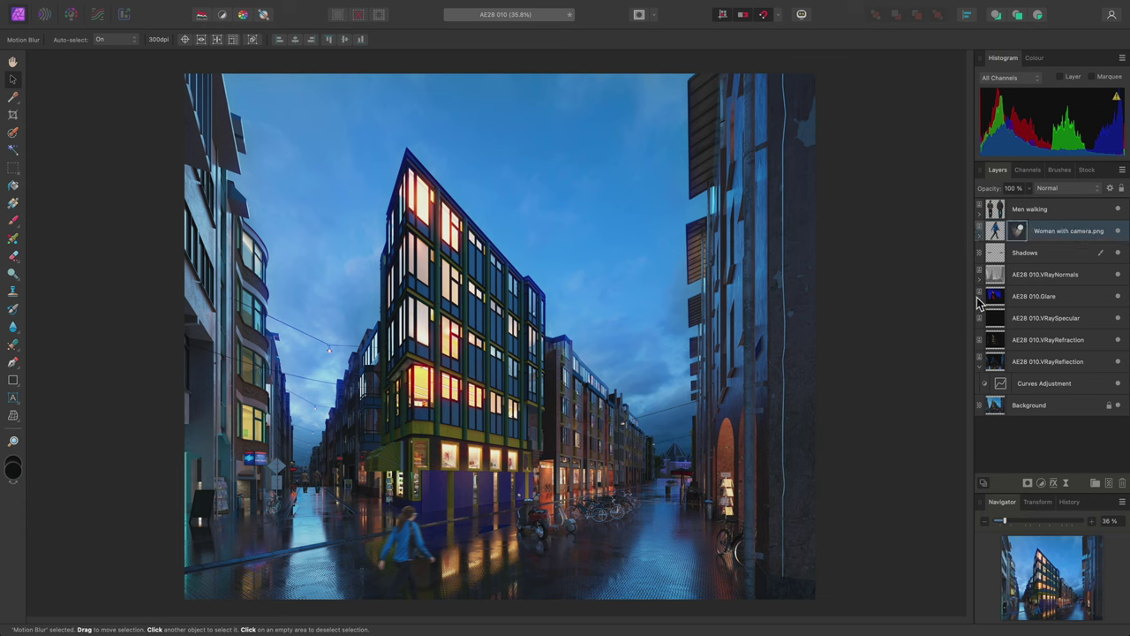
left_click(979, 369)
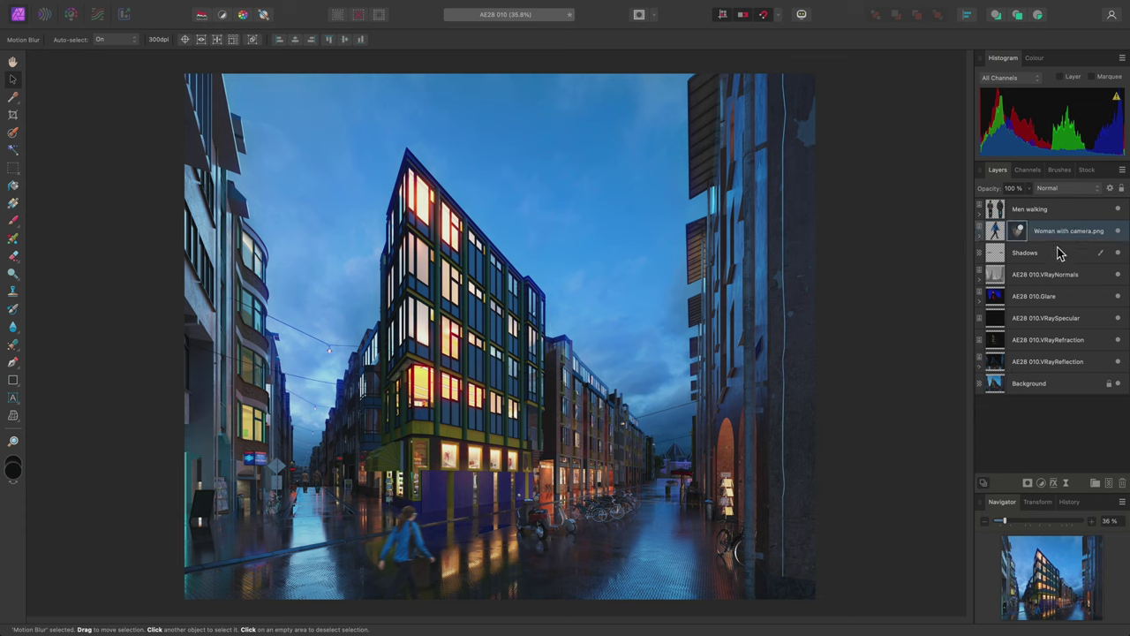
left_click(1060, 254)
left_click(1059, 212, "shift")
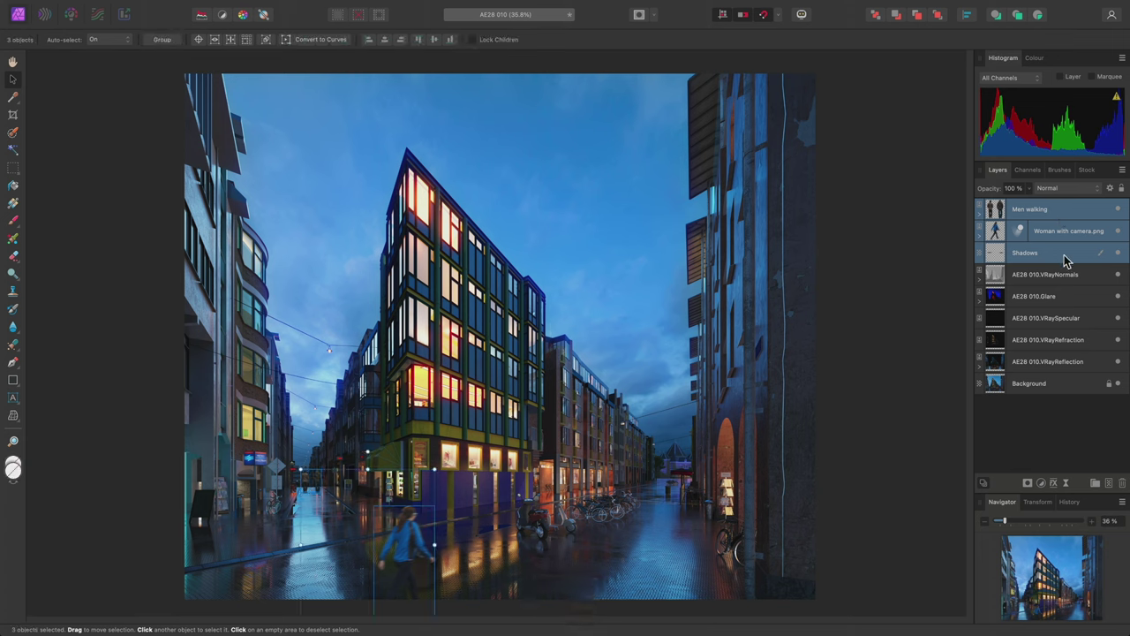
key("super+g")
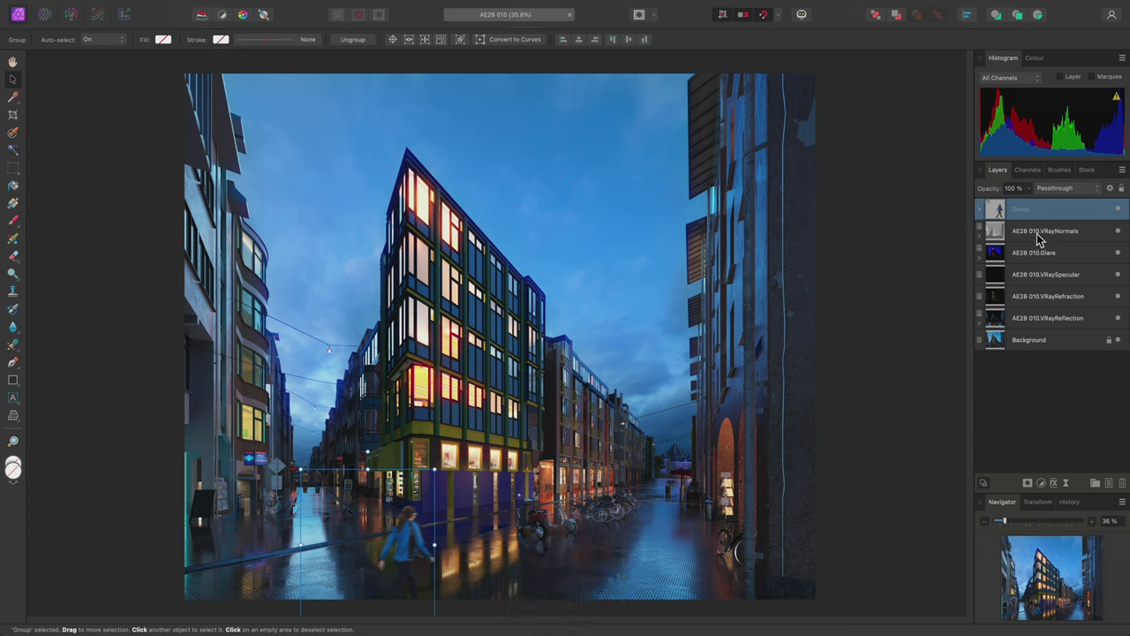
double_click(1027, 212)
type("Cutouts")
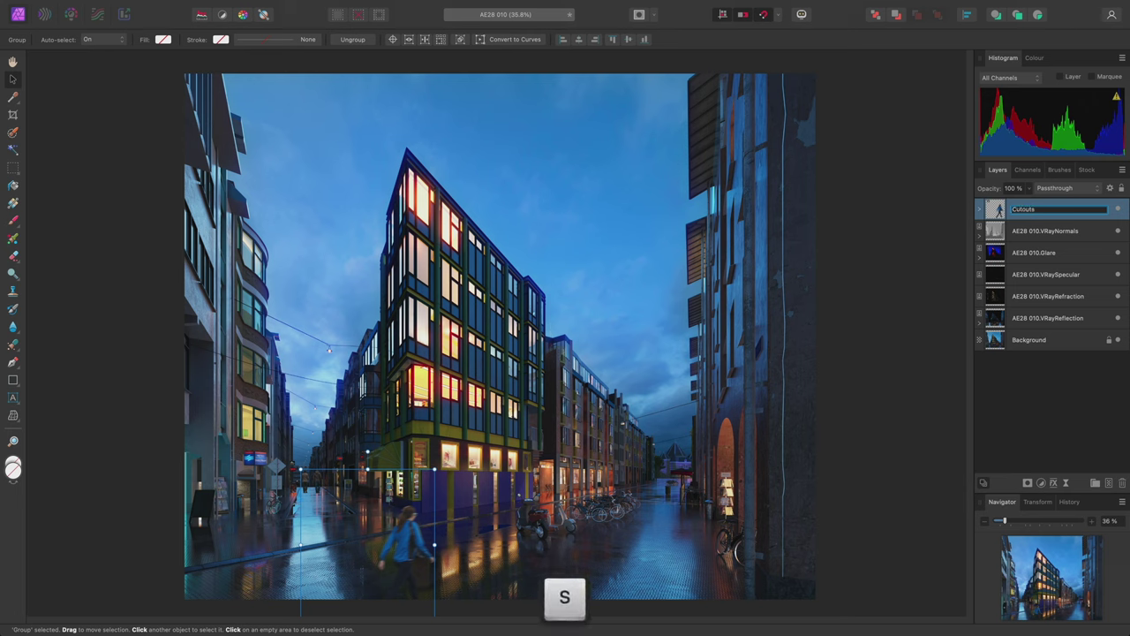
key("Return")
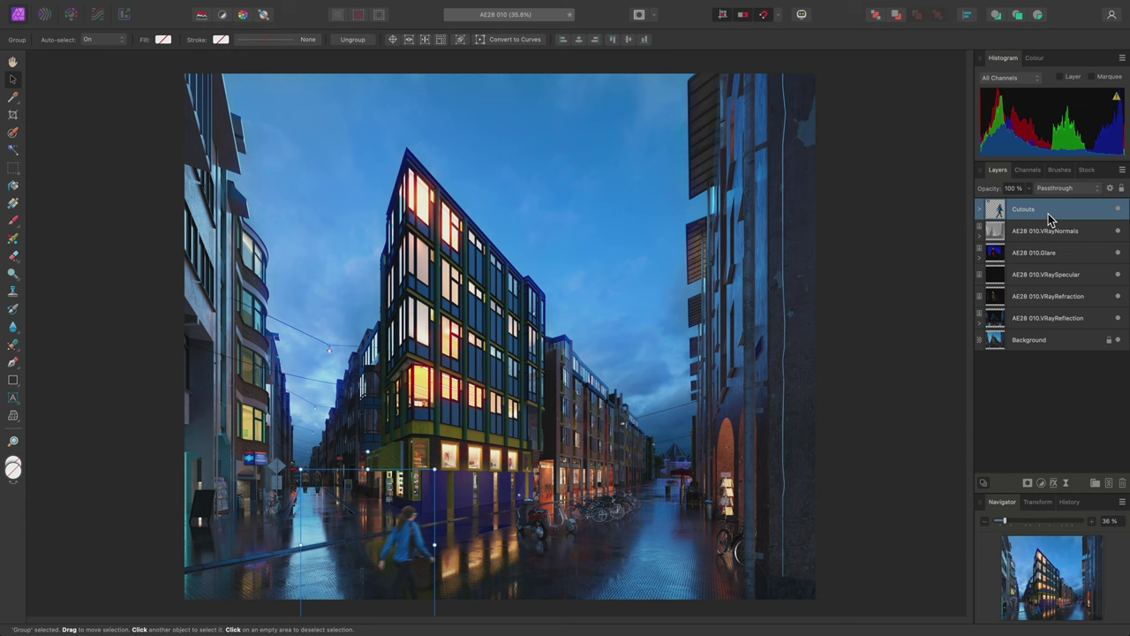
- Turn off group thumbnails in the Layers panel and tag the Cutouts group yellow
left_click(1122, 171)
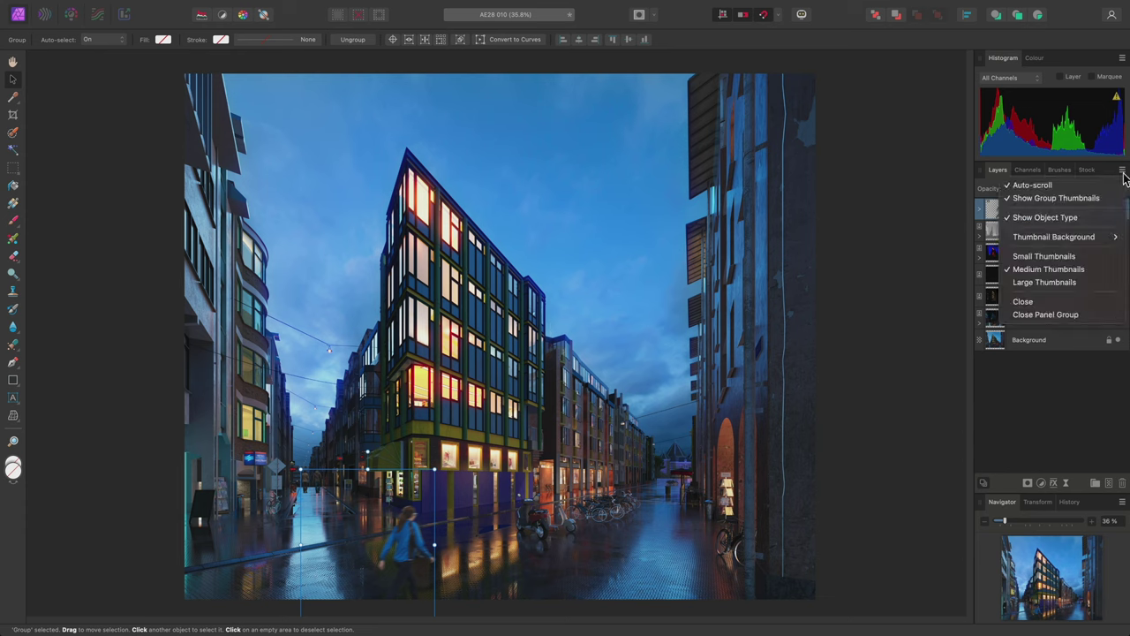
left_click(1114, 198)
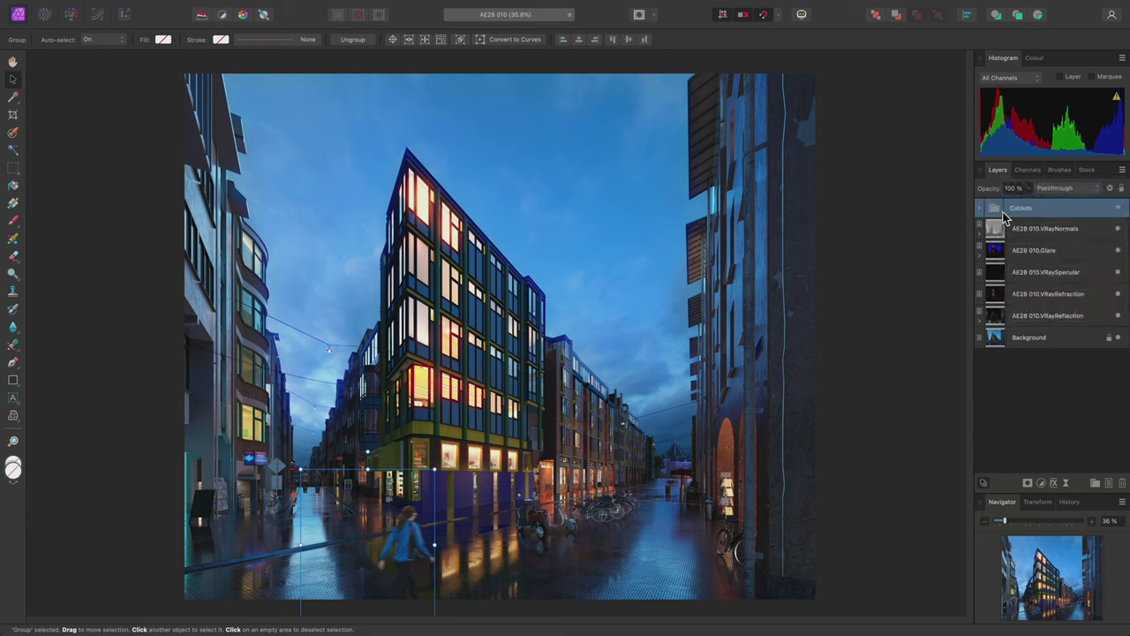
left_click_drag(1001, 209, 1044, 217)
right_click(1045, 217)
scroll(1015, 591, "down", 2)
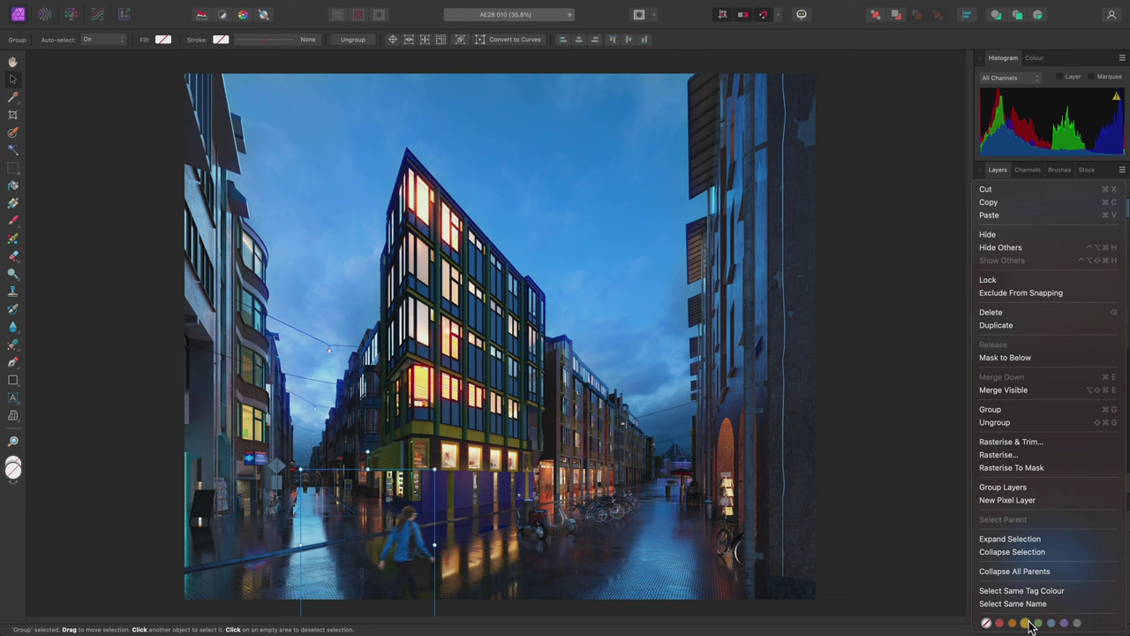
left_click(1027, 623)
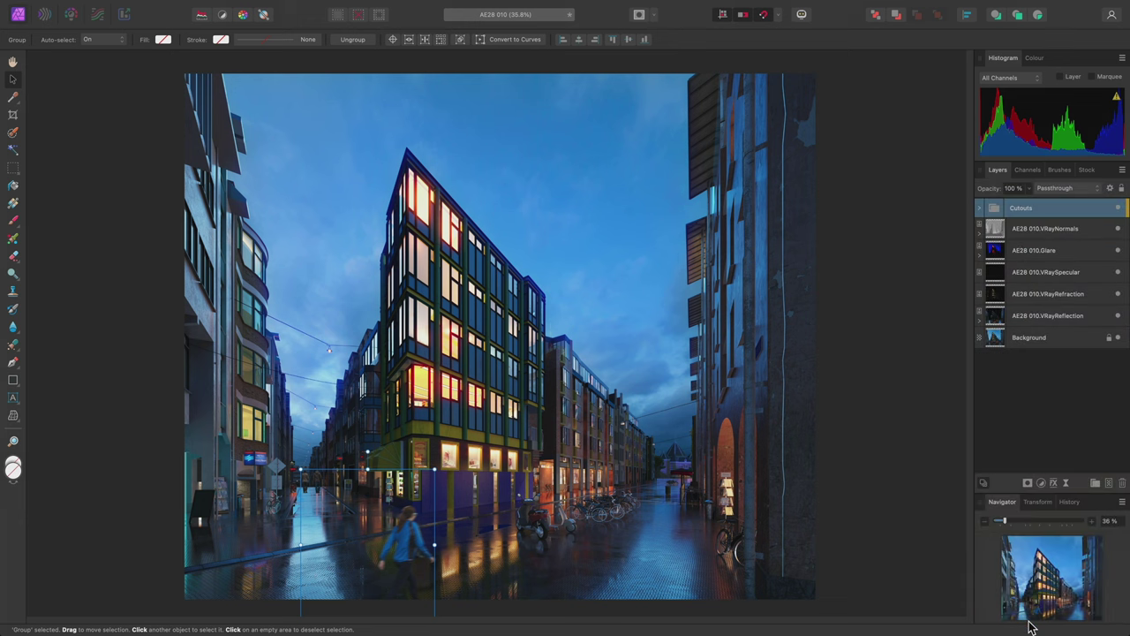
- Tag the five VRay render-pass layers red
left_click(1040, 318)
left_click(1044, 234, "shift")
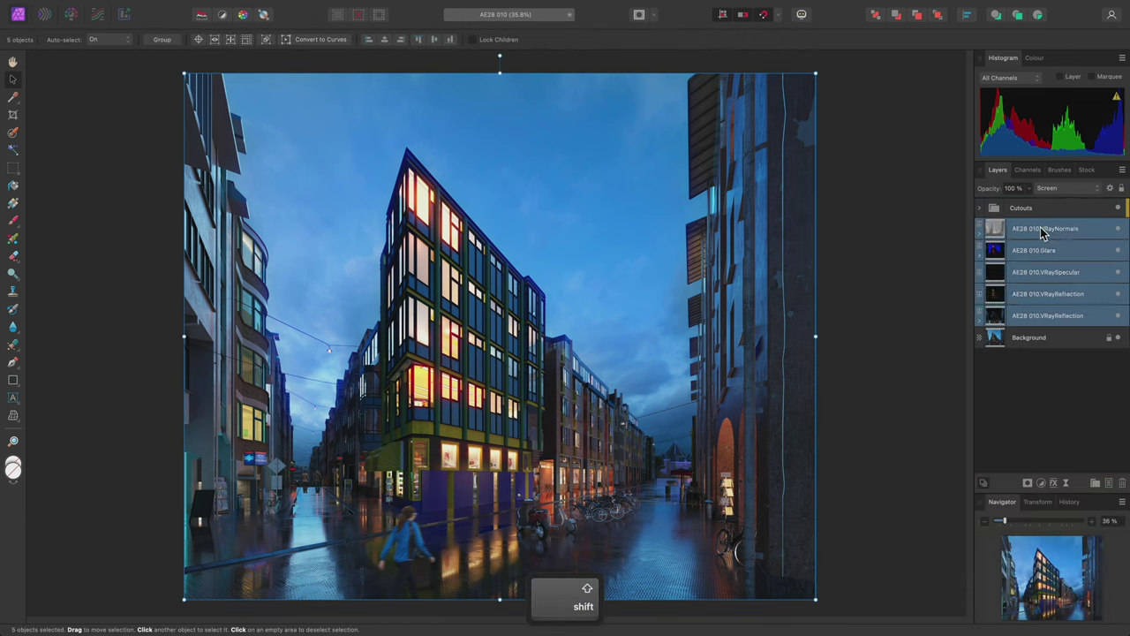
right_click(1042, 231)
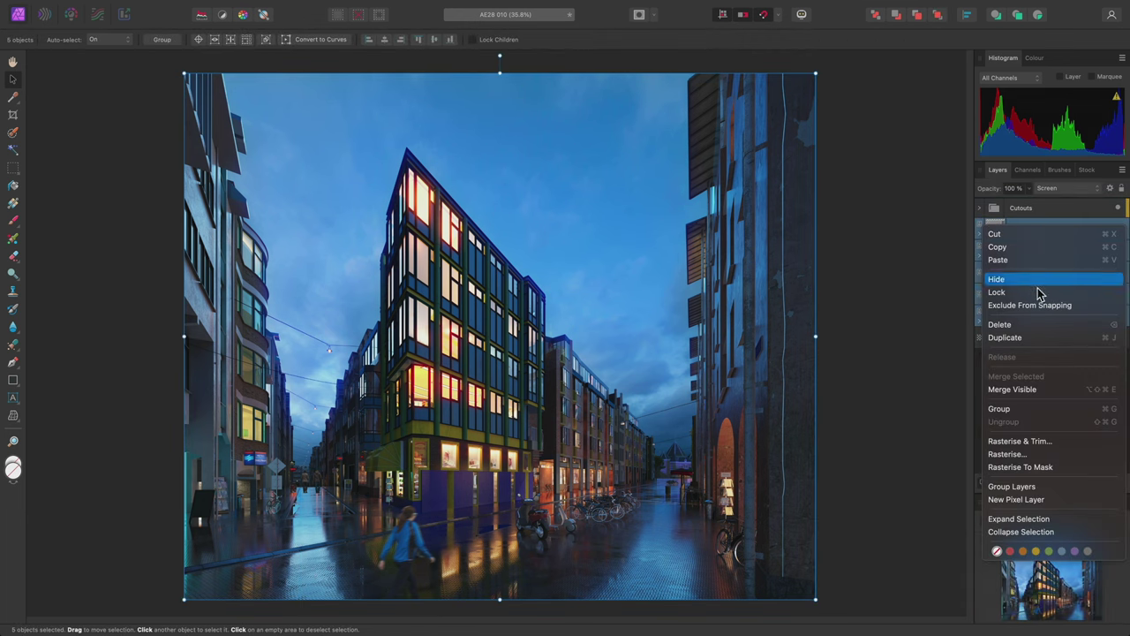
left_click(1011, 552)
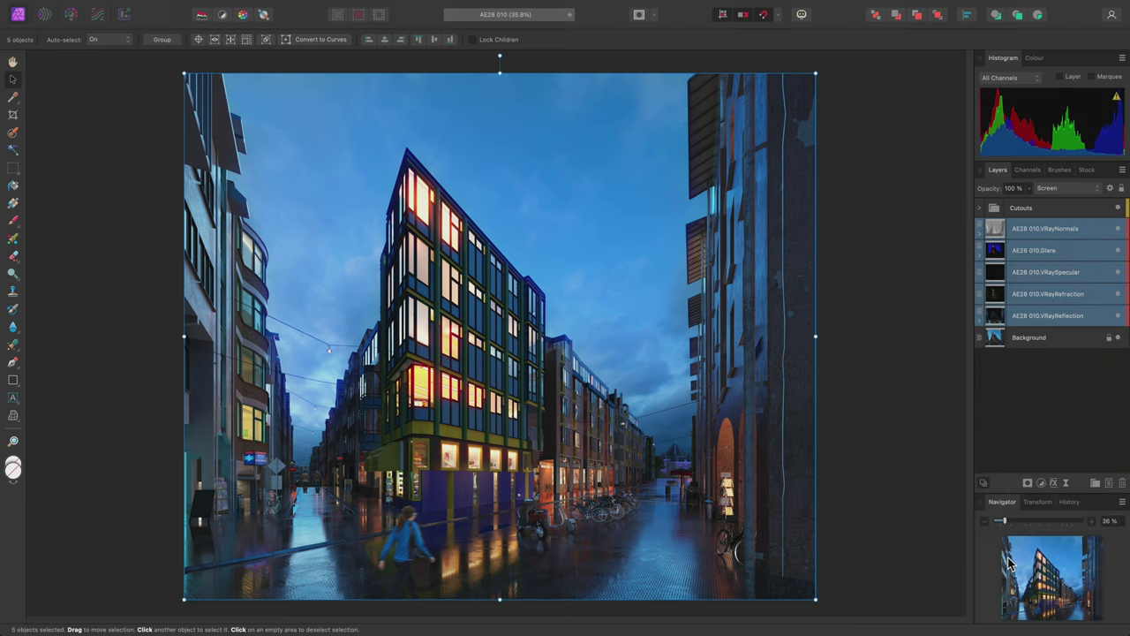
key("h")
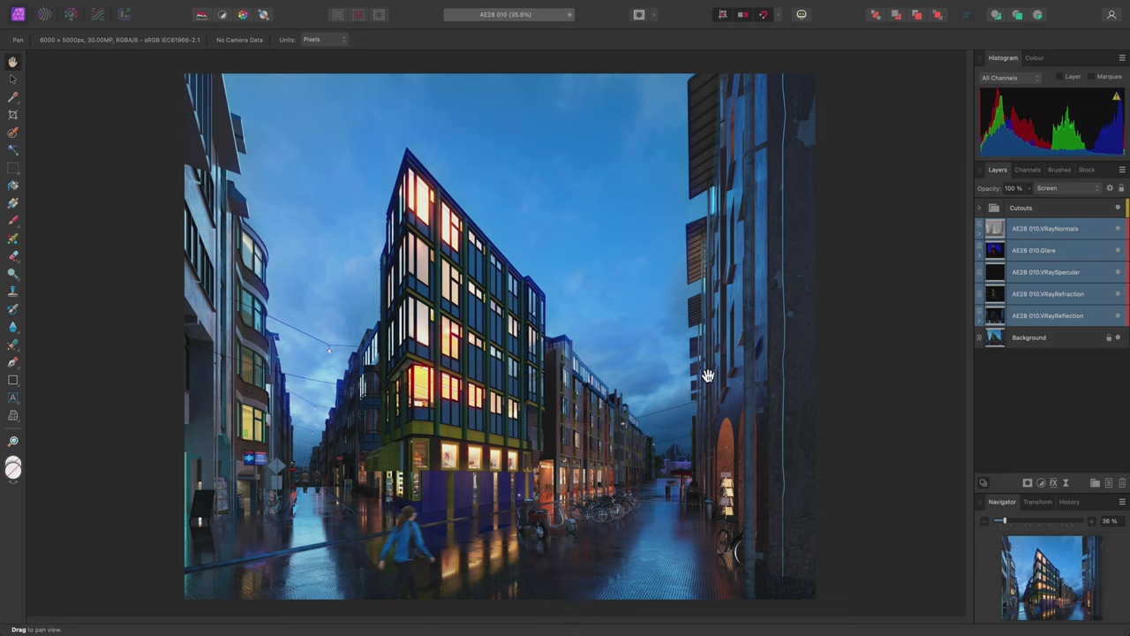
- Open File > Export and choose PSD as the export format
mouse_move(368, 5)
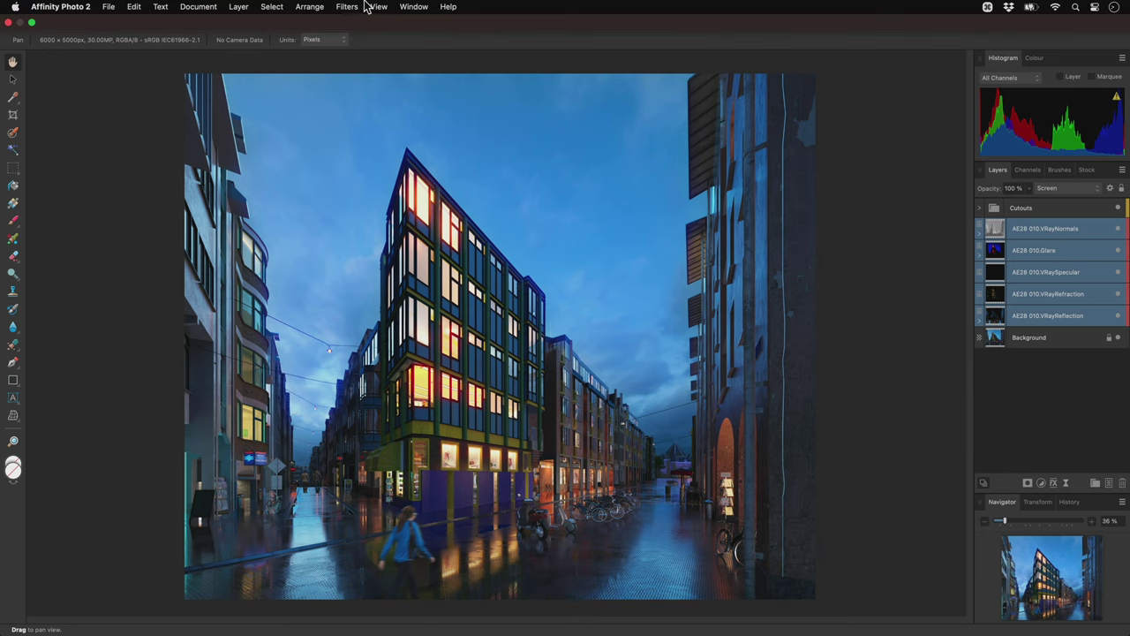
left_click(107, 6)
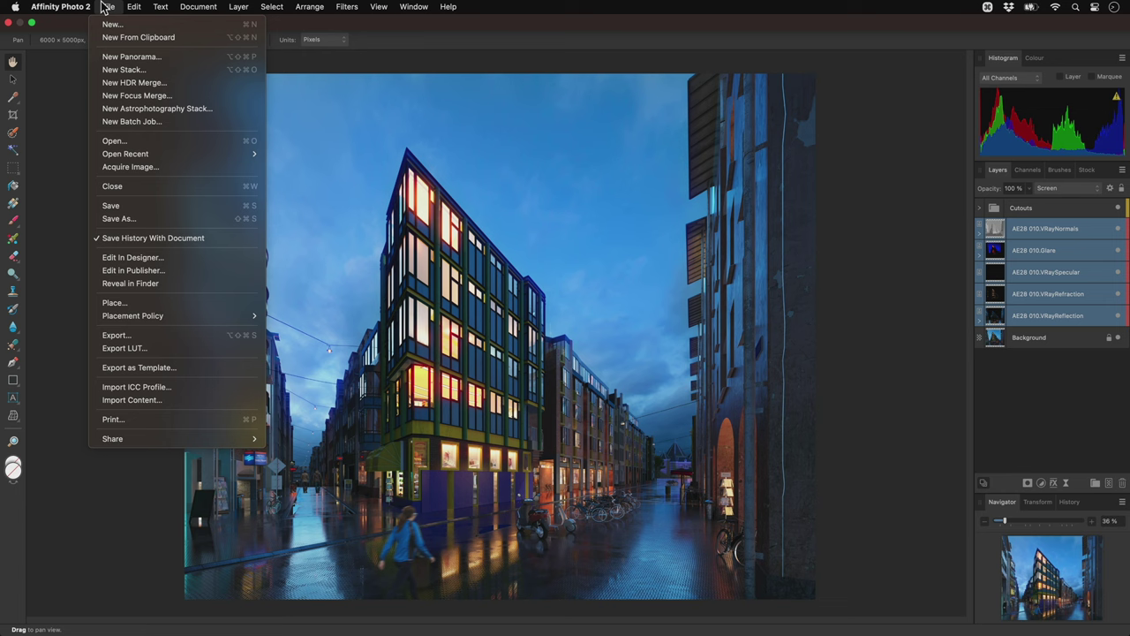
left_click(175, 337)
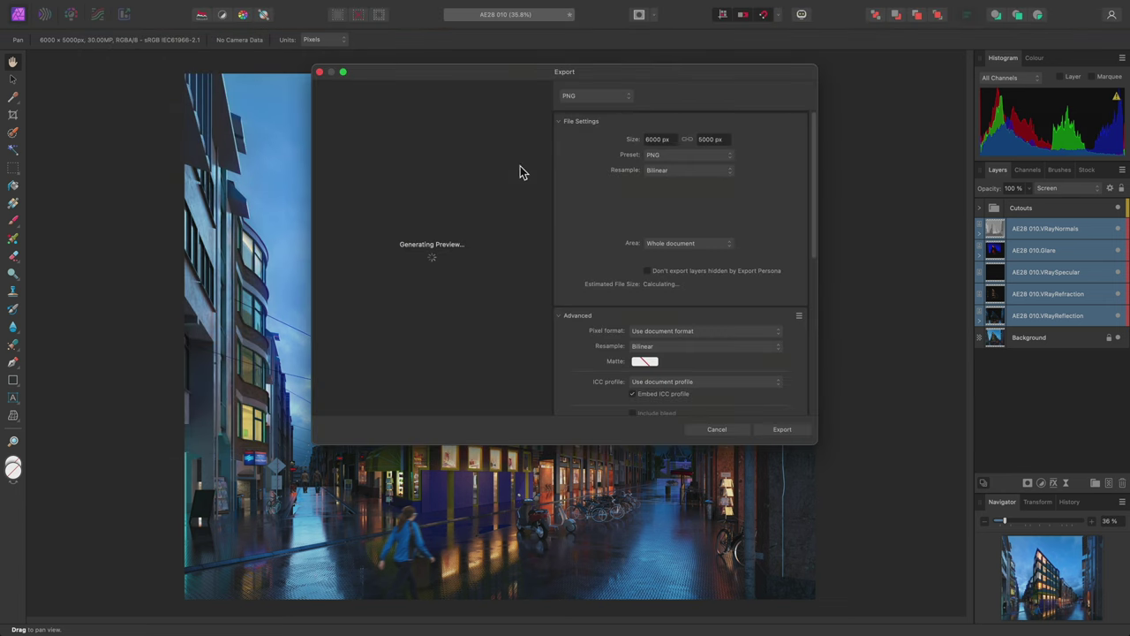
left_click(626, 97)
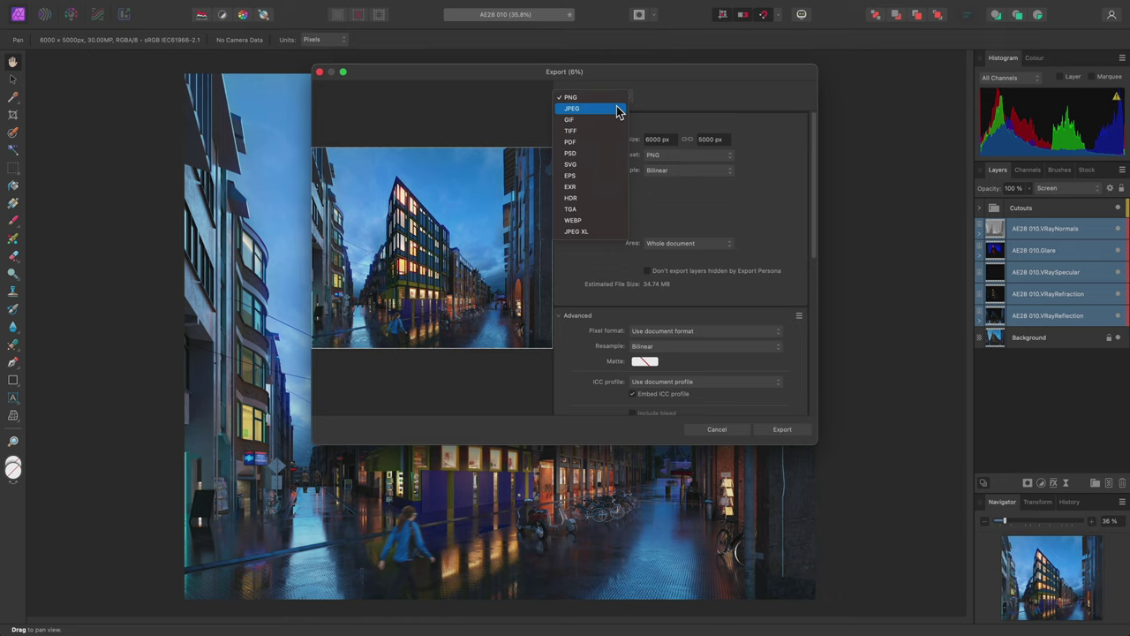
left_click(596, 156)
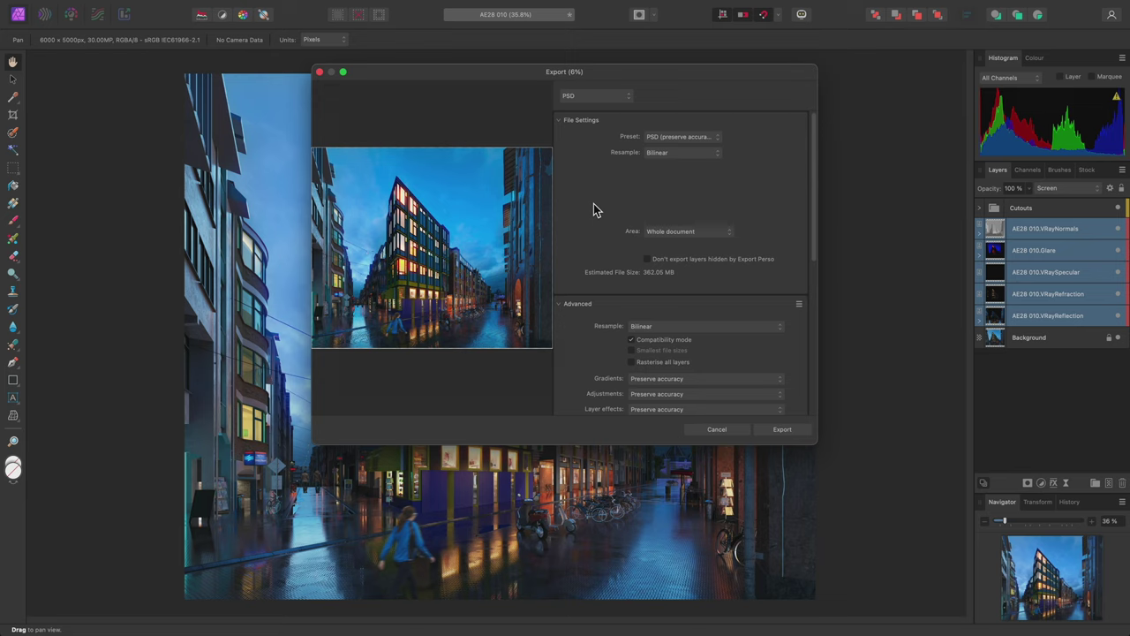
- Switch the export to TIFF with Save Affinity layers ticked, then close without exporting
left_click(598, 98)
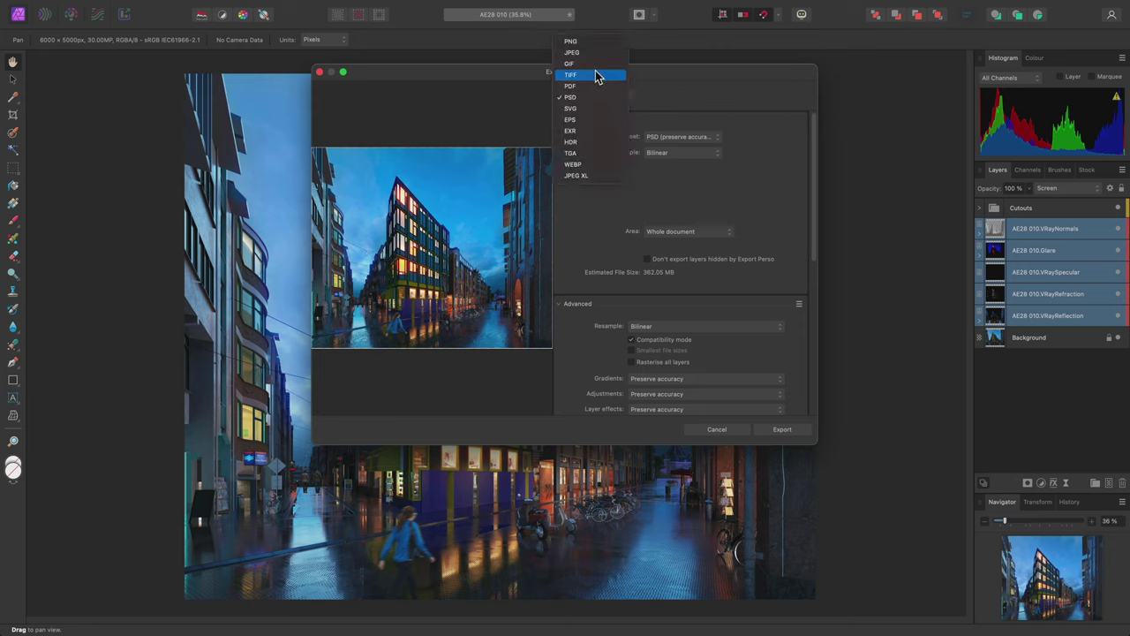
left_click(597, 75)
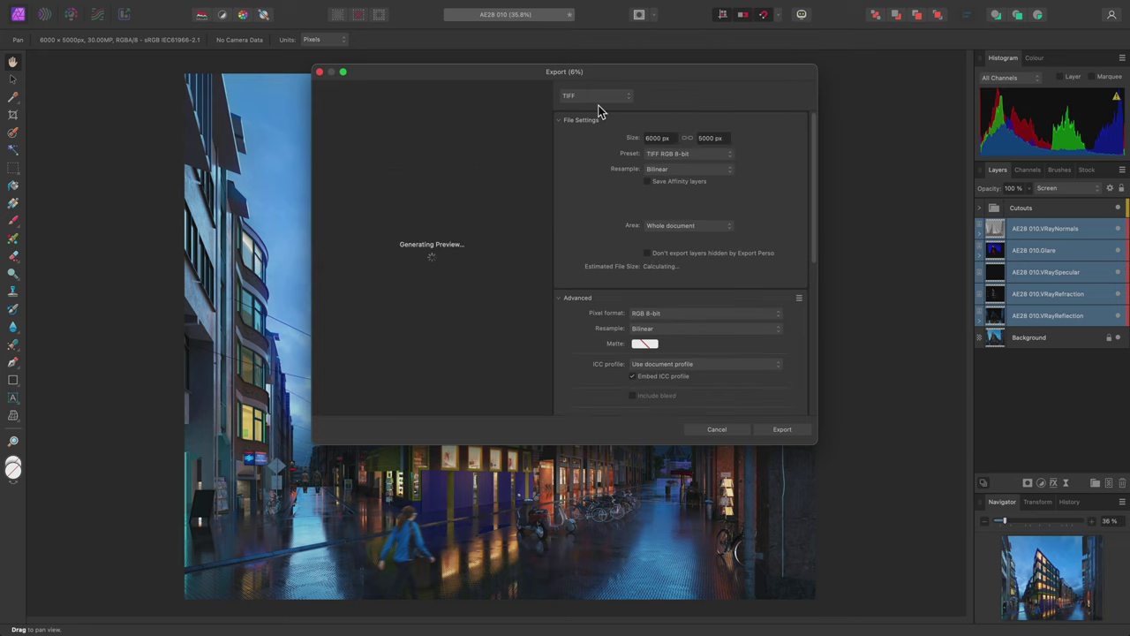
left_click(668, 187)
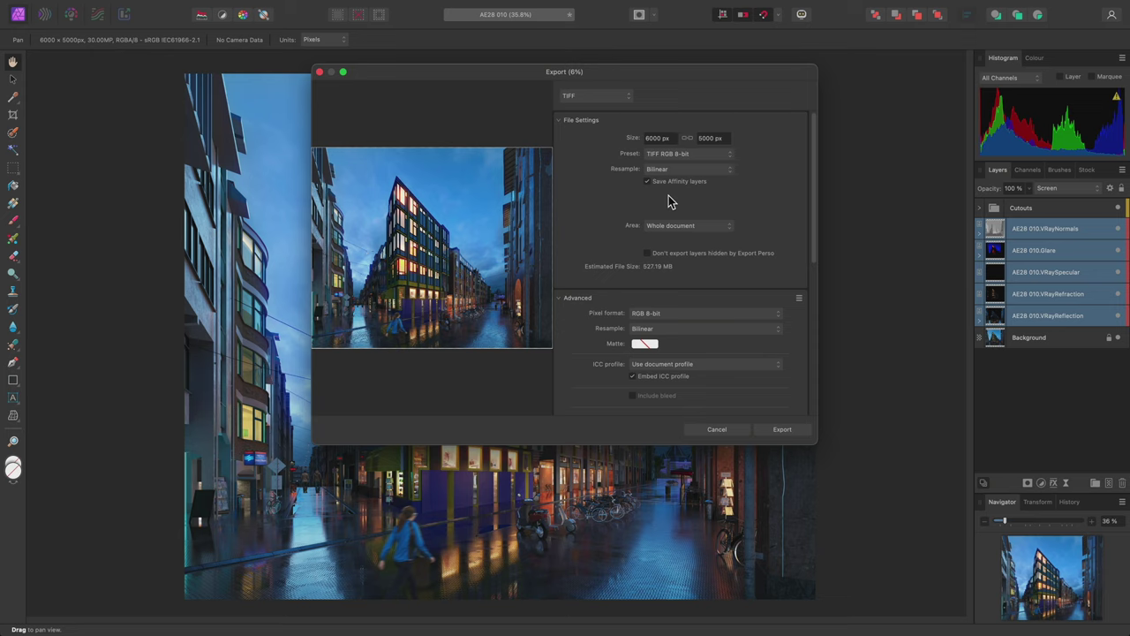
key("Escape")
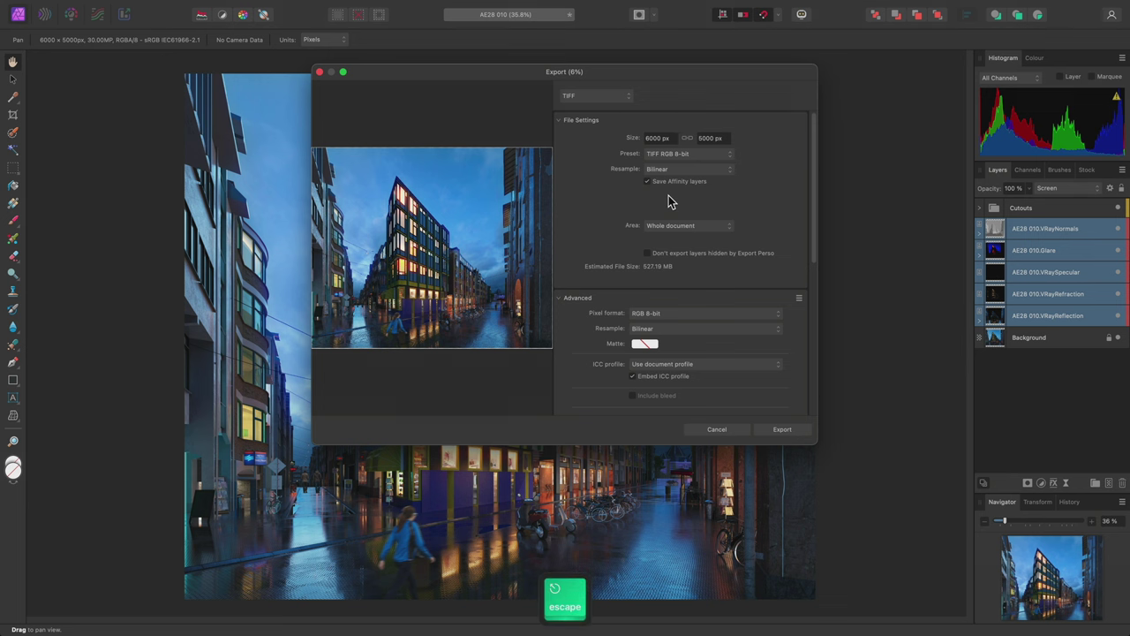